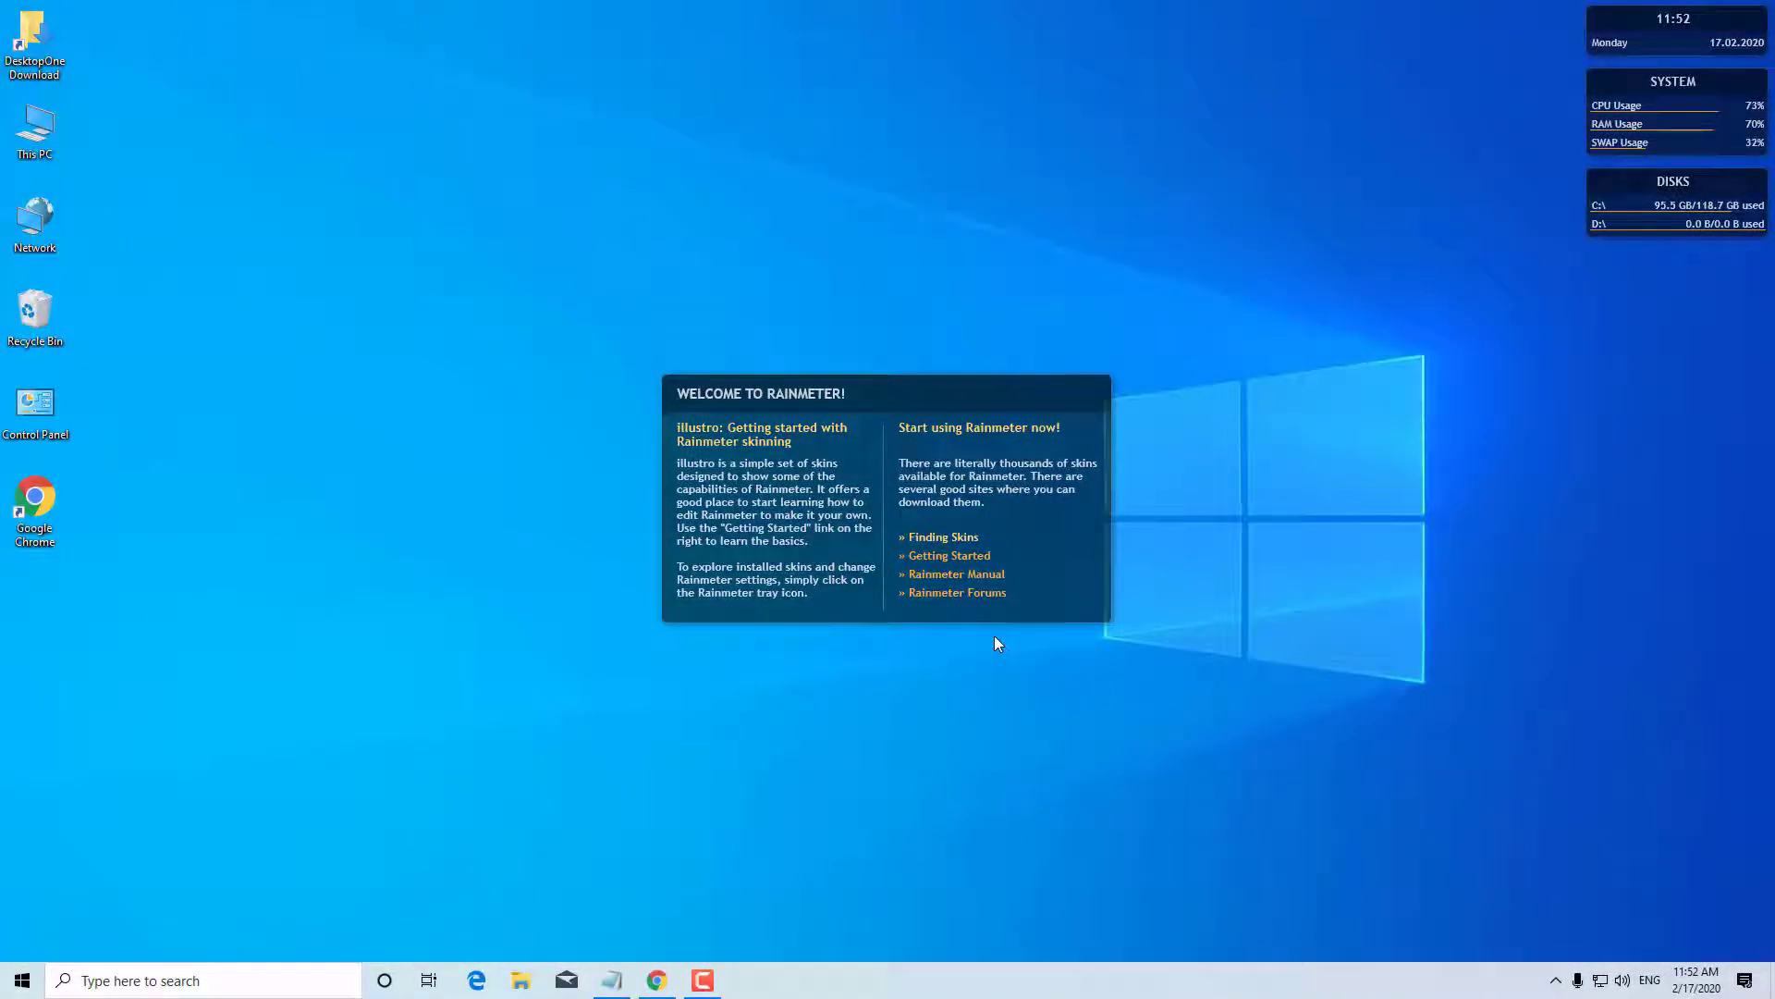
Unload the default Disks, System, clock and Welcome skins from the desktop.
right_click(1637, 181)
click(1691, 392)
right_click(1650, 90)
click(1679, 292)
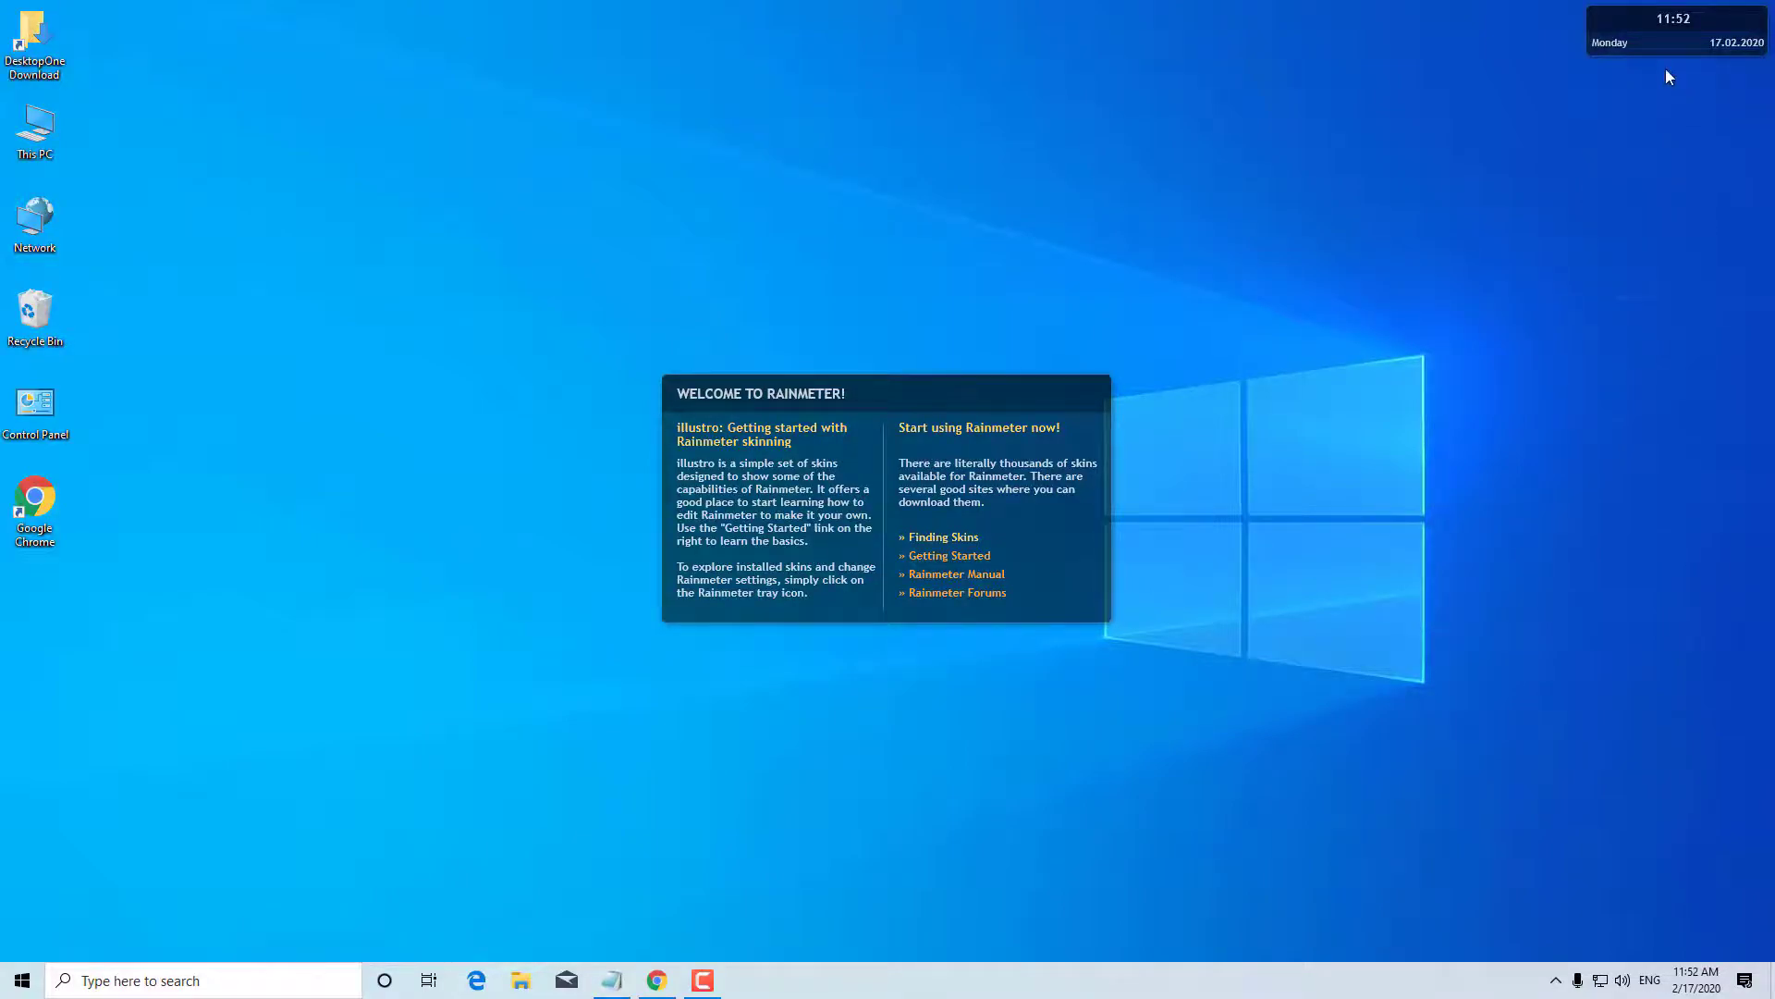
right_click(1640, 18)
click(1680, 224)
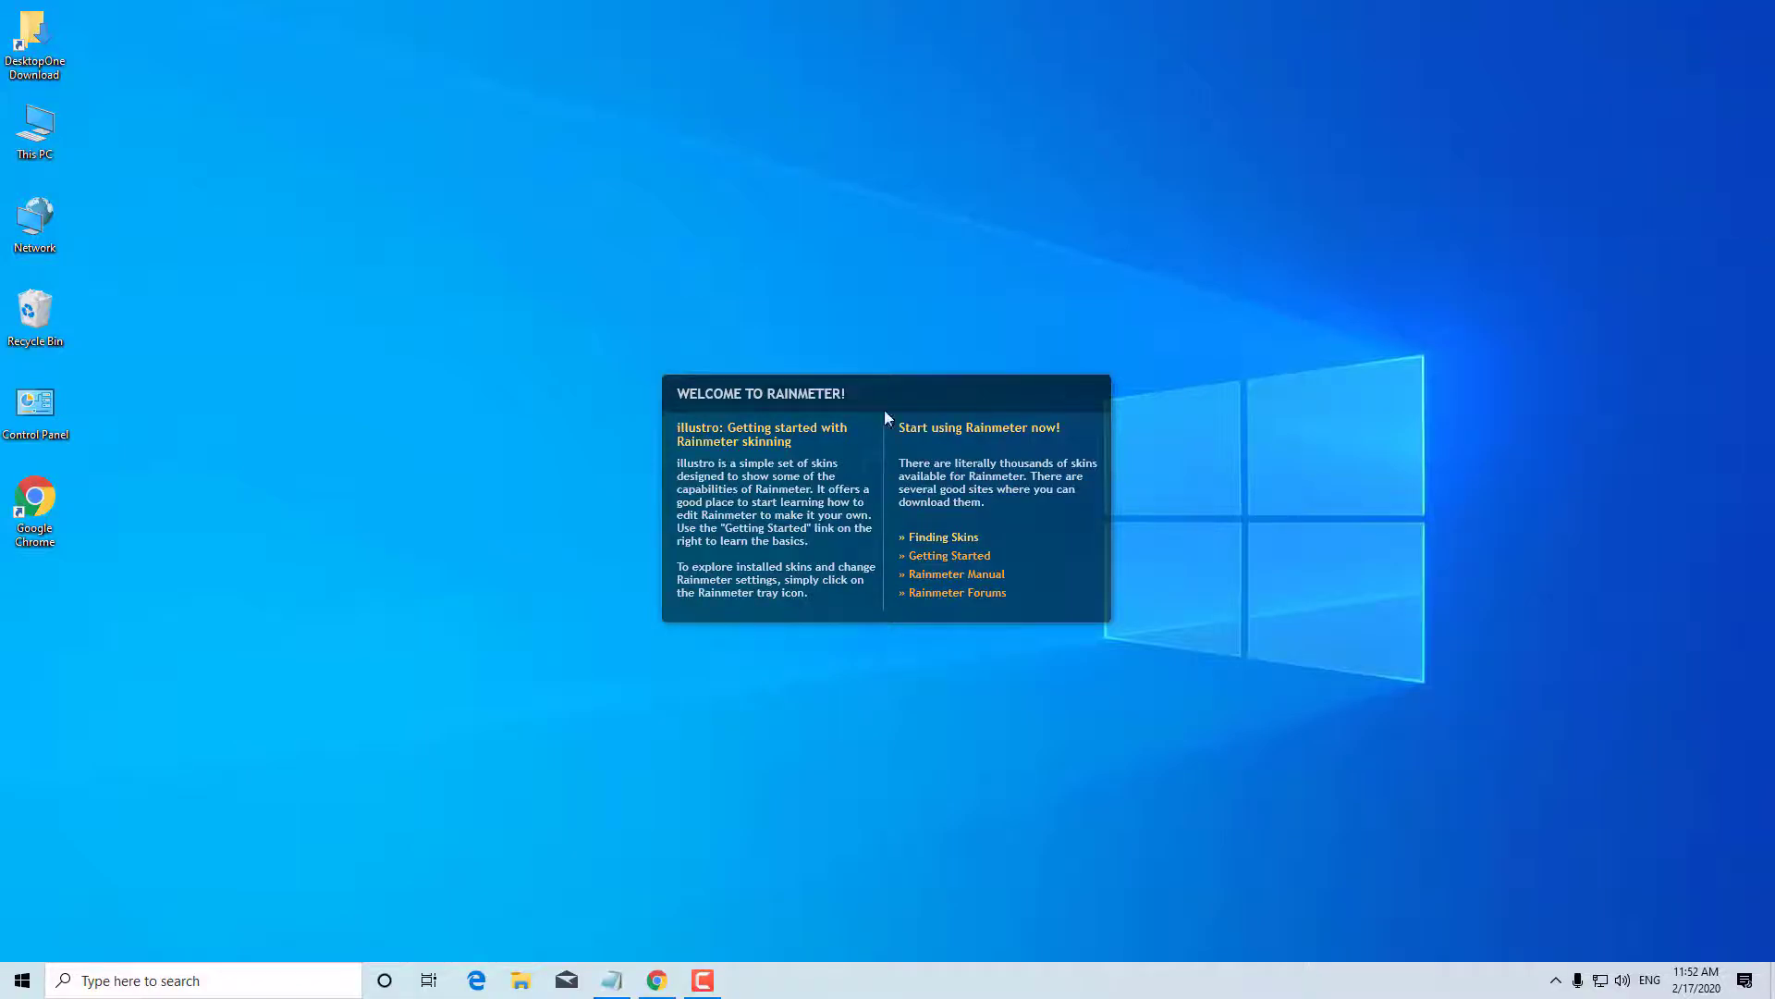
right_click(824, 386)
click(913, 588)
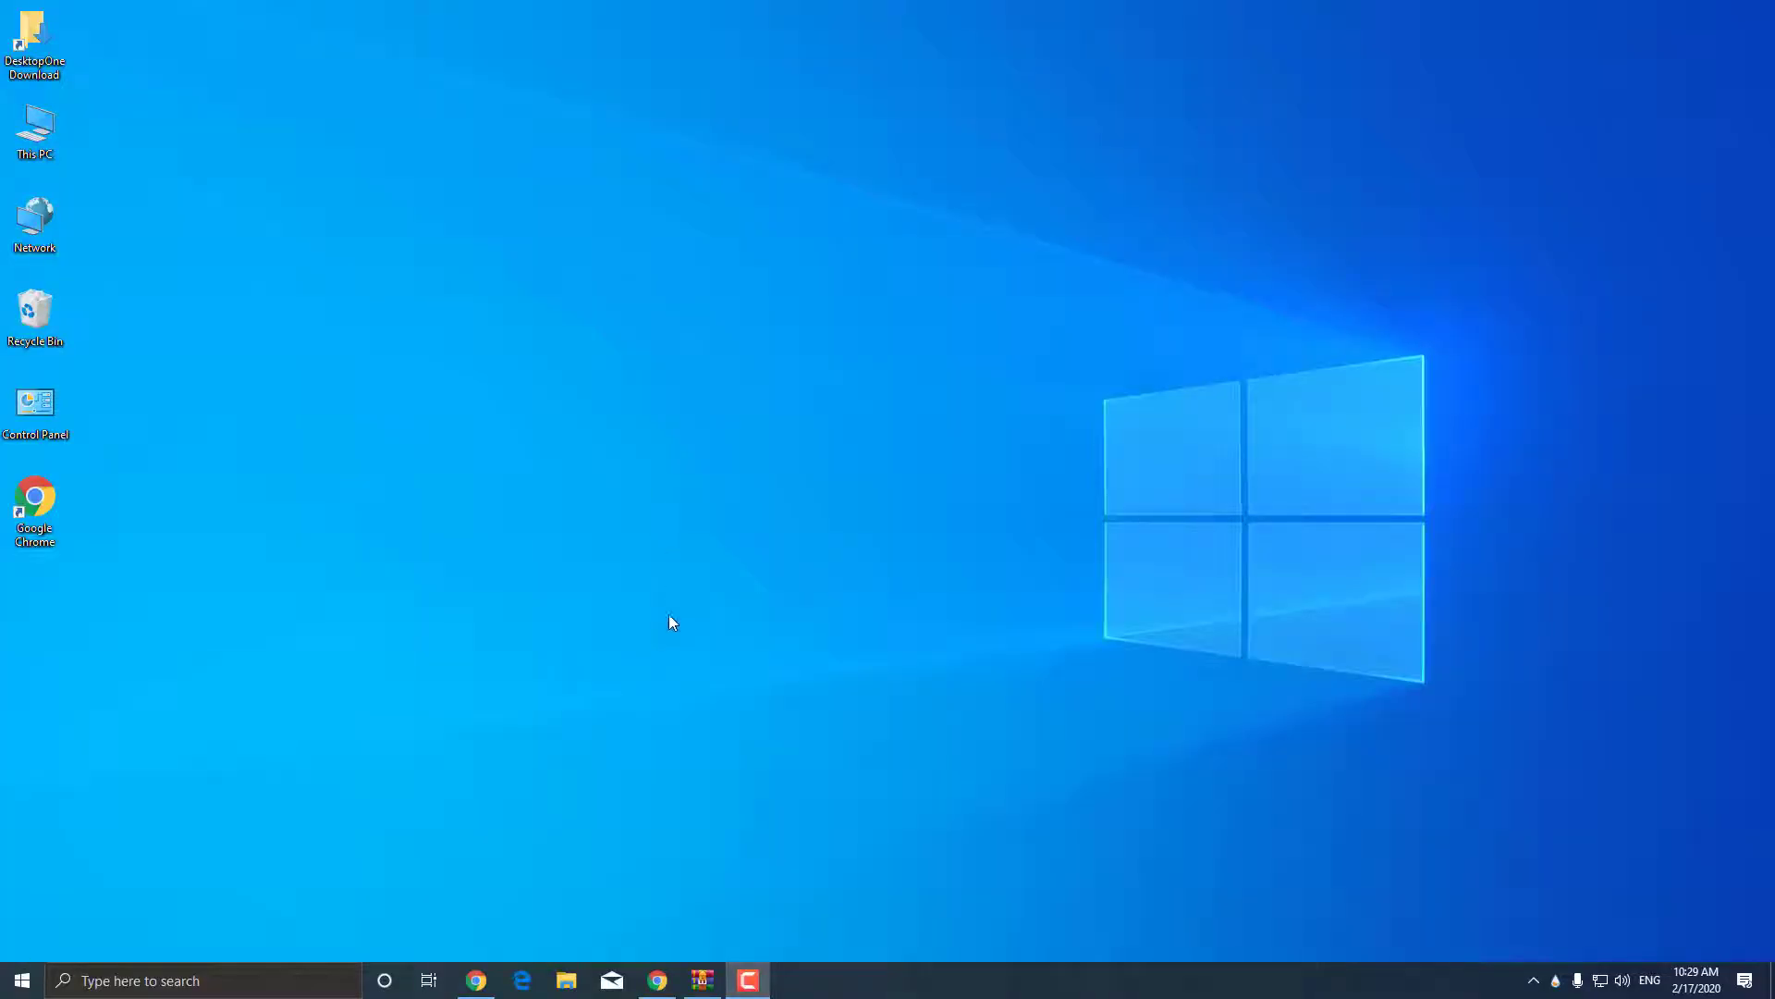
Download the dandelion silhouette photo from the Pexels page in Chrome and dismiss the Adobe Stock offer.
click(658, 977)
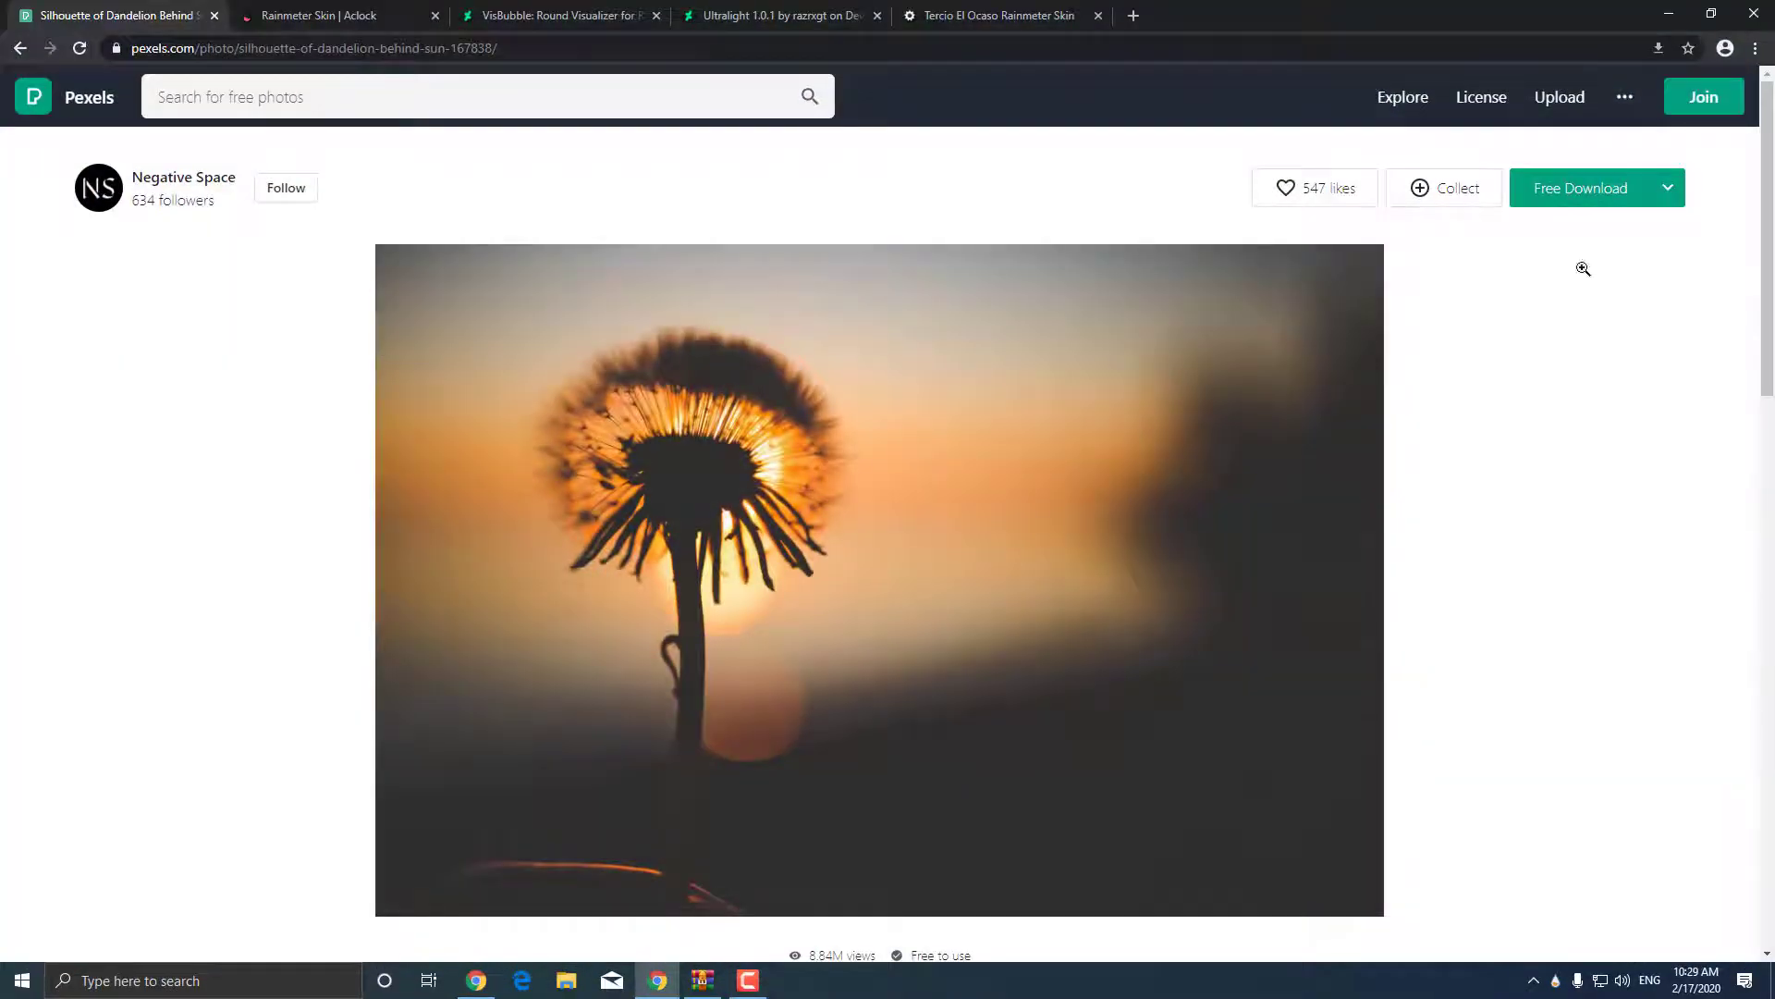
click(1581, 188)
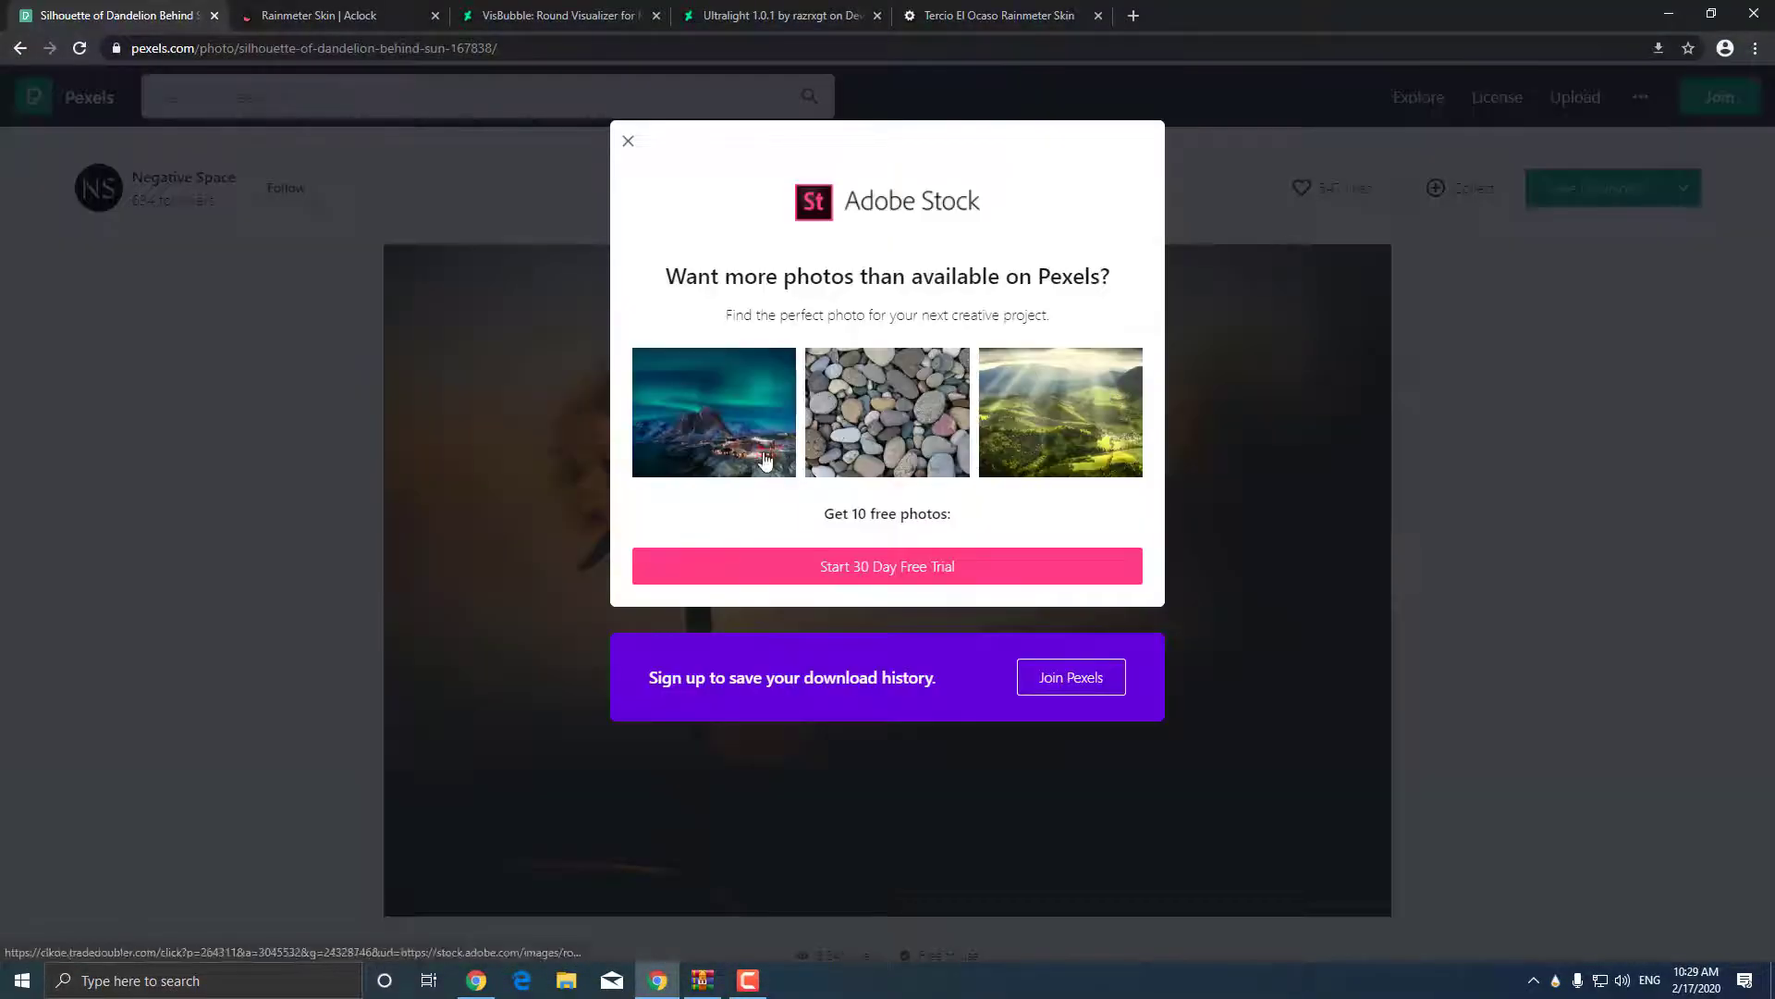
click(629, 145)
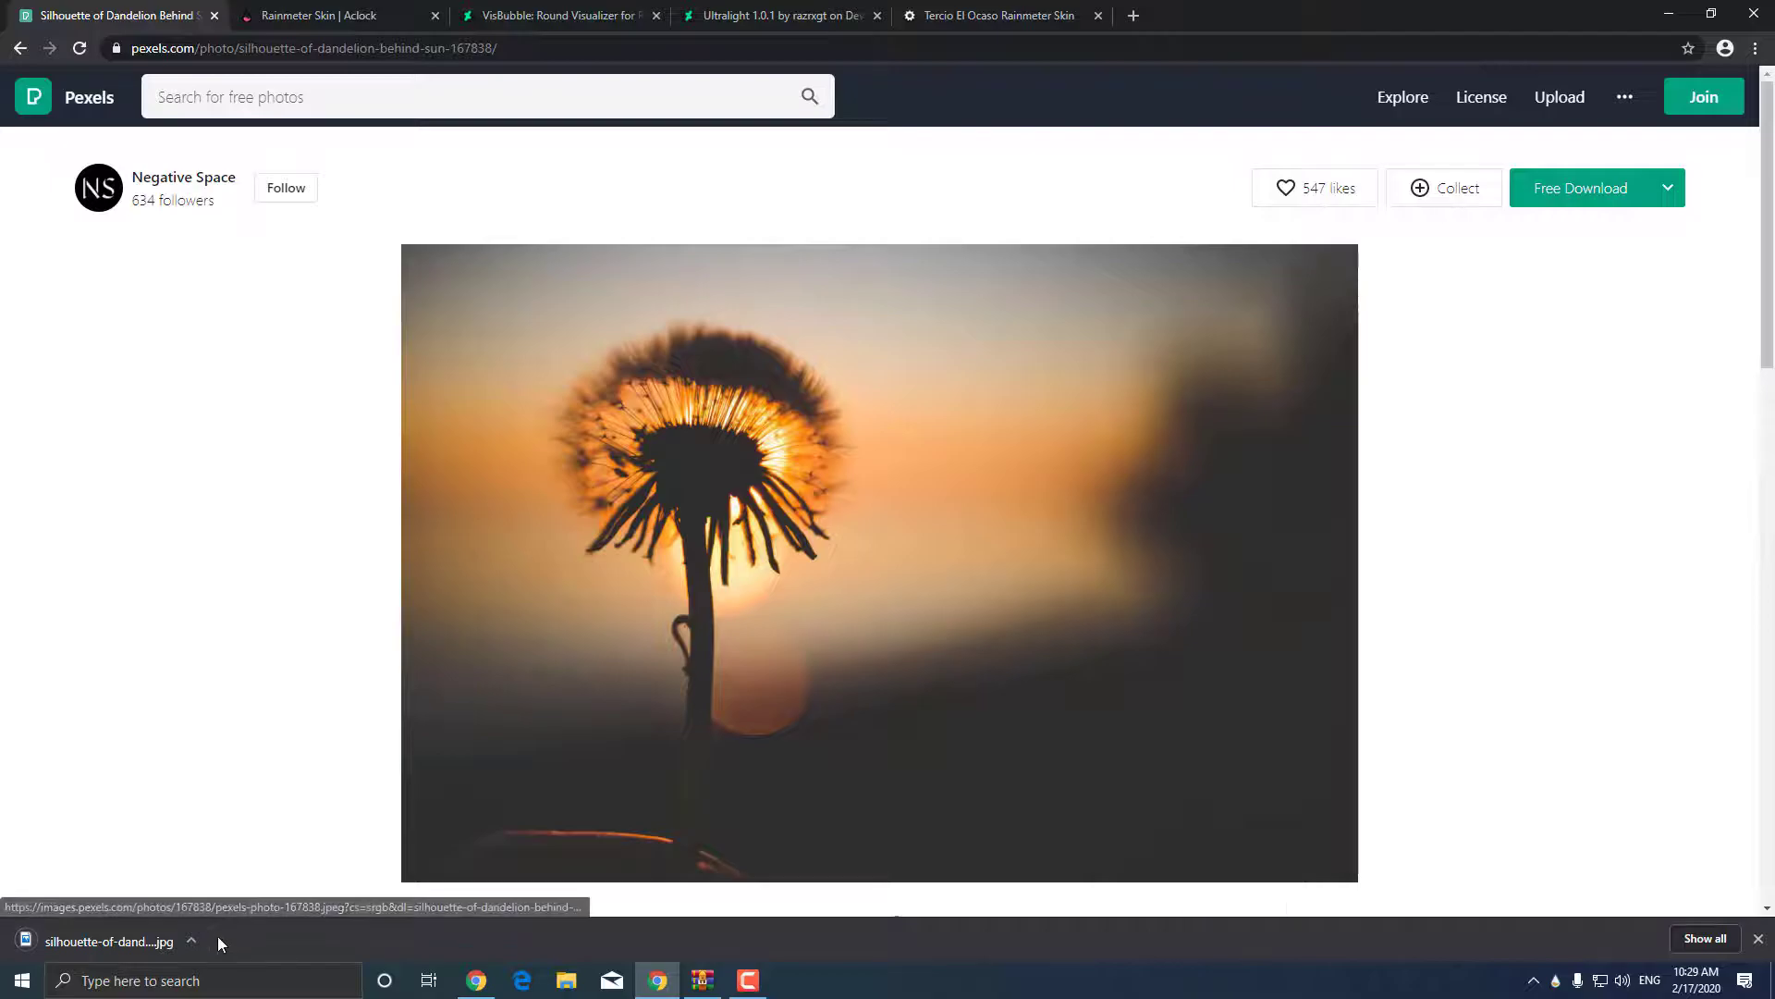
Set the downloaded dandelion photo as the desktop background from its Downloads folder and return to the desktop.
click(192, 940)
click(217, 876)
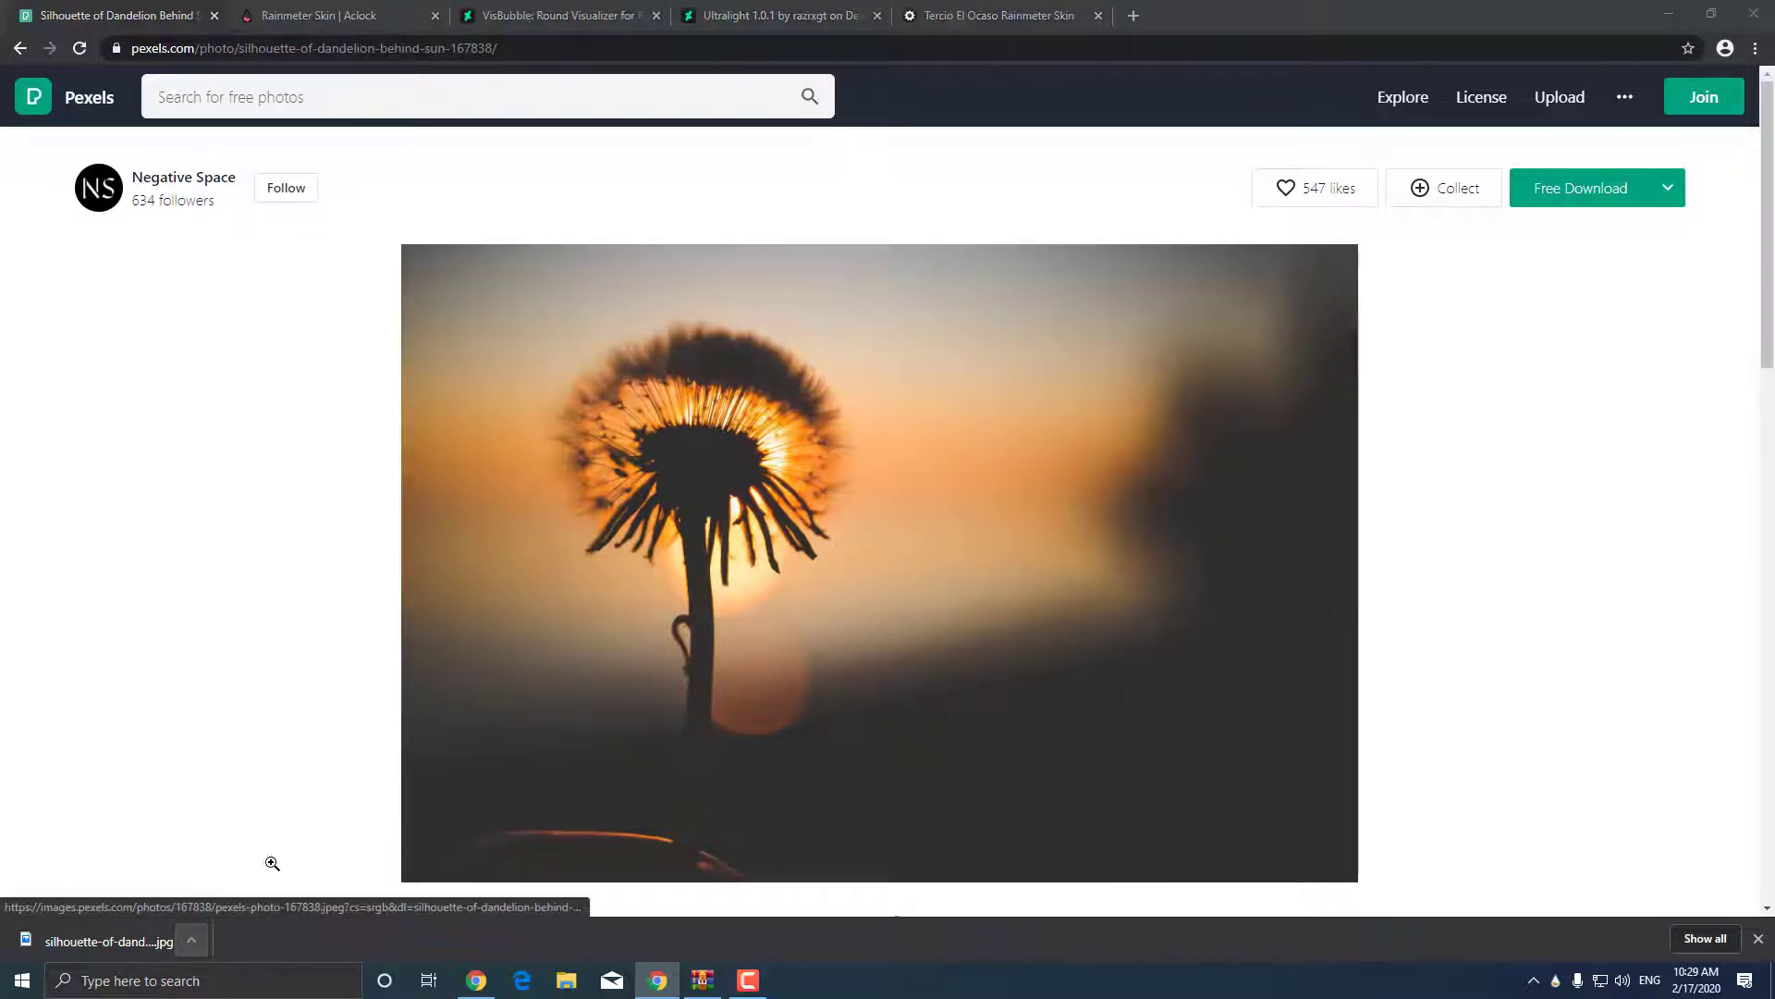
right_click(335, 353)
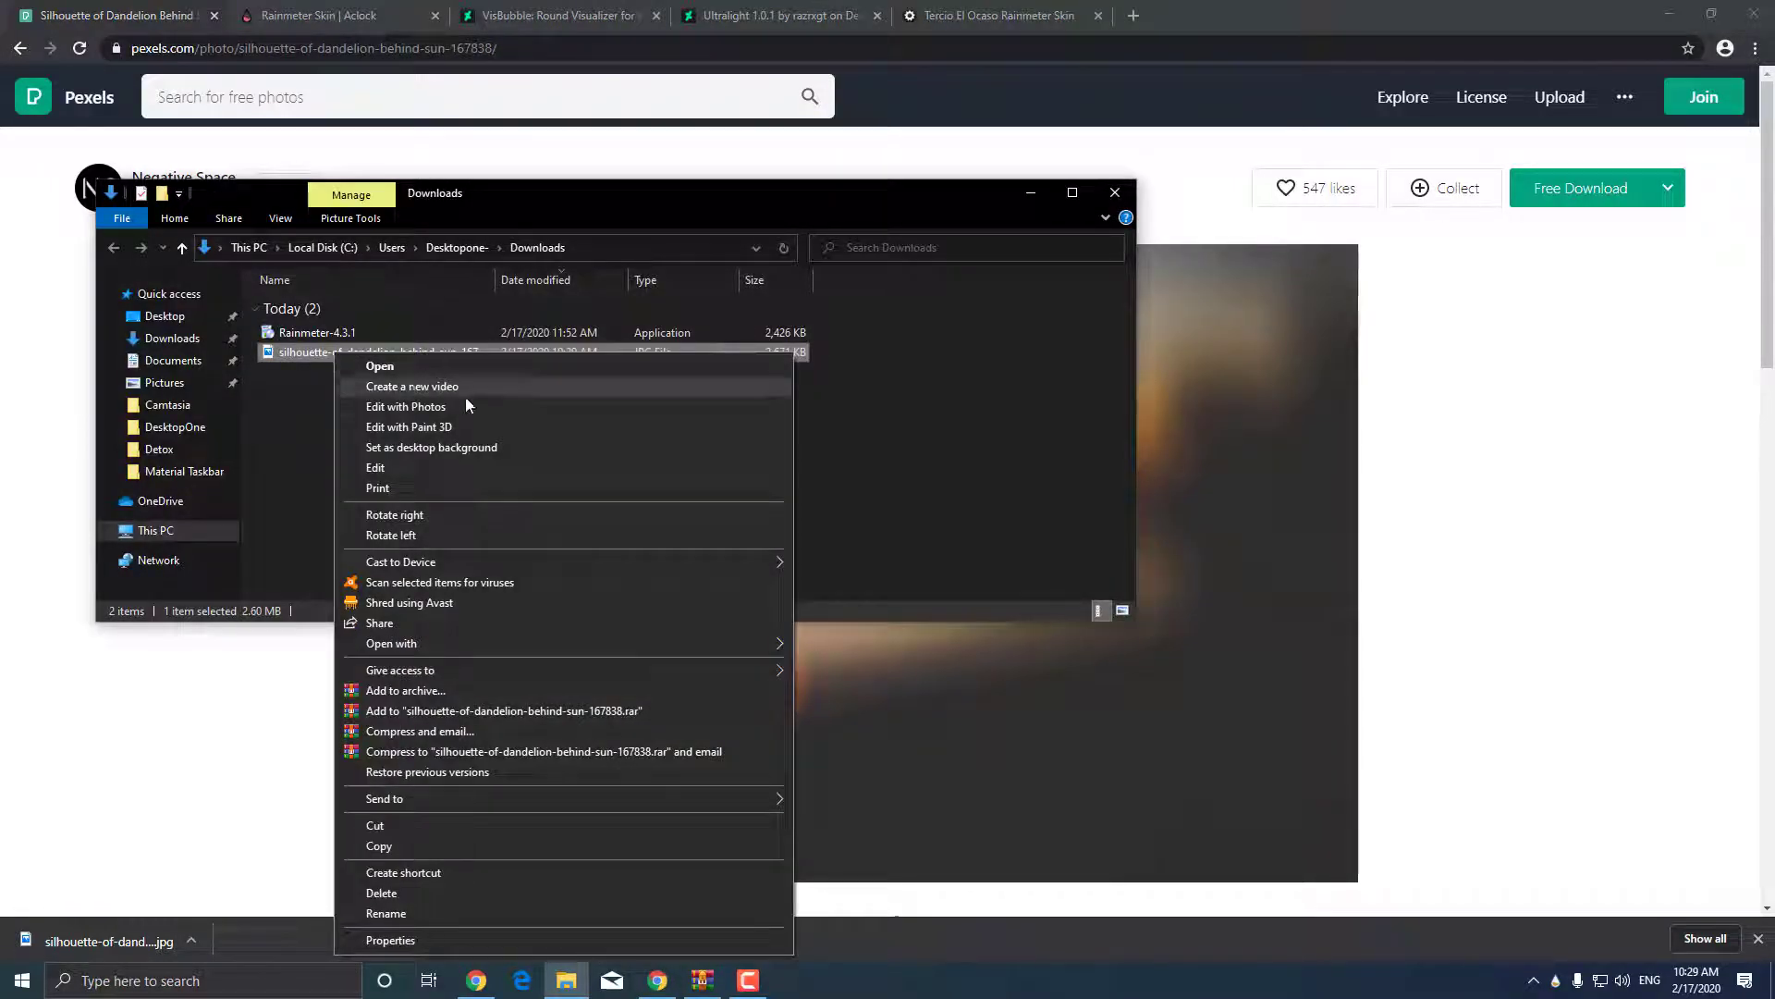
click(520, 447)
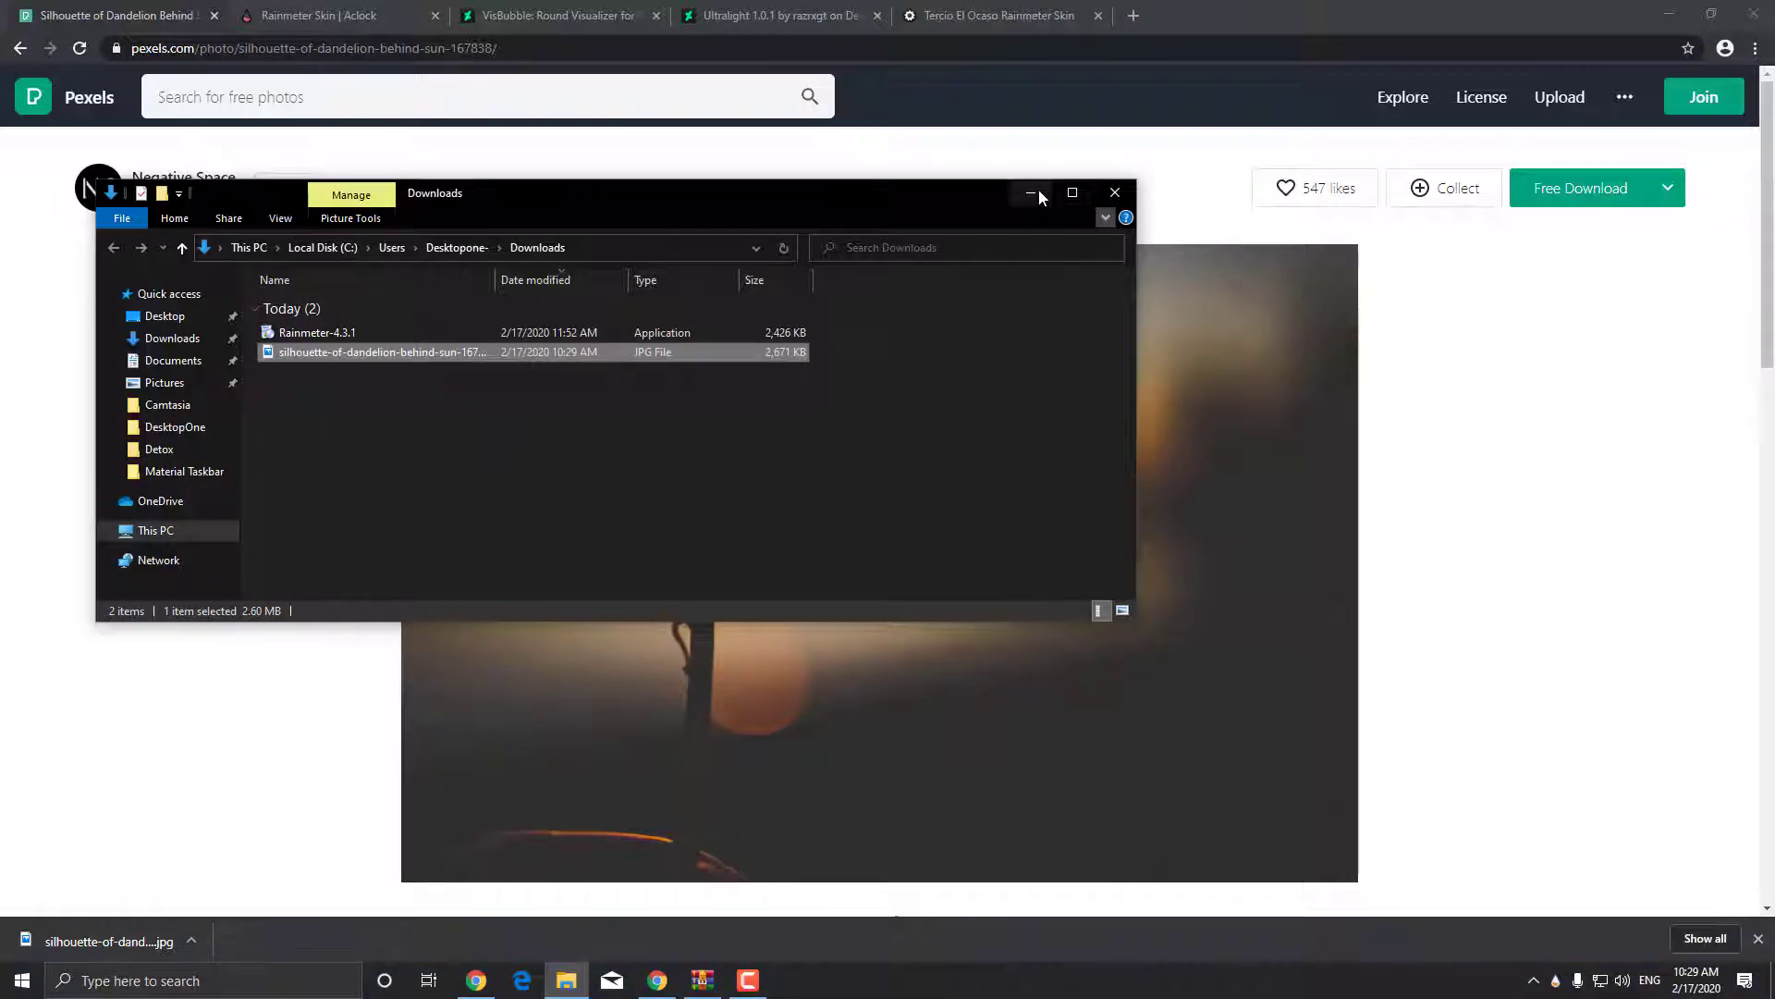
click(1115, 192)
click(1669, 14)
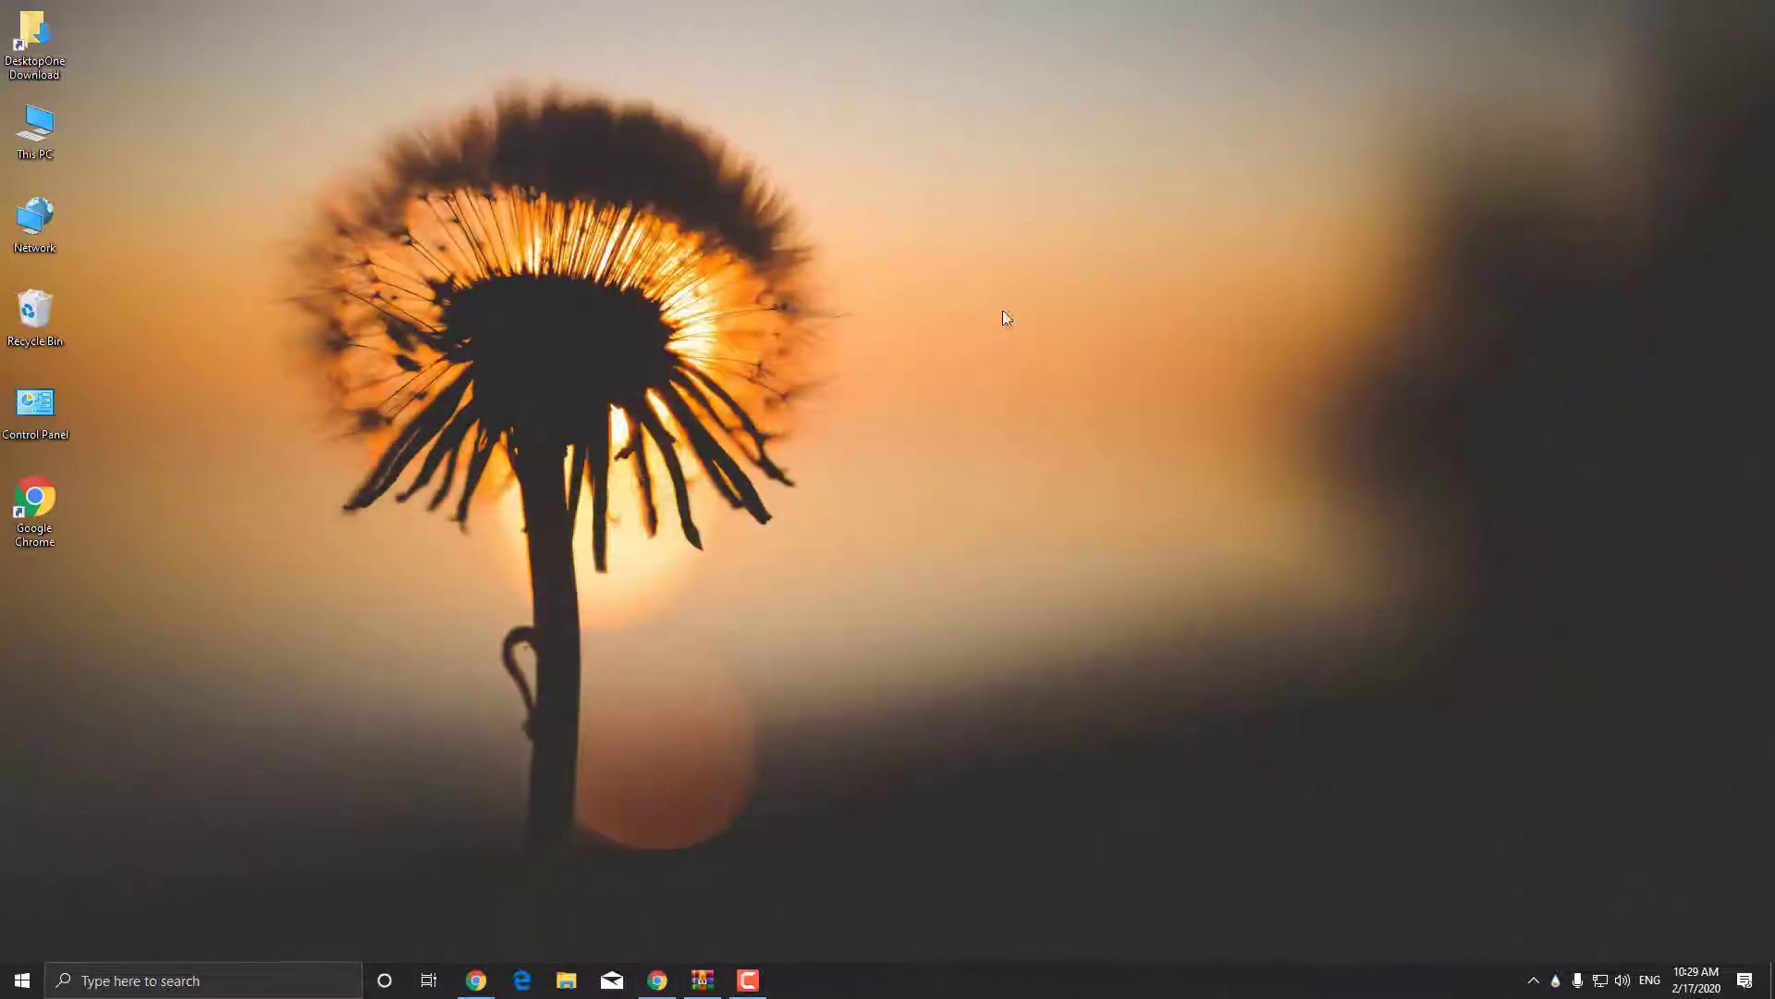
Download the Aclock skin from its RainmeterHub page in Chrome.
click(657, 980)
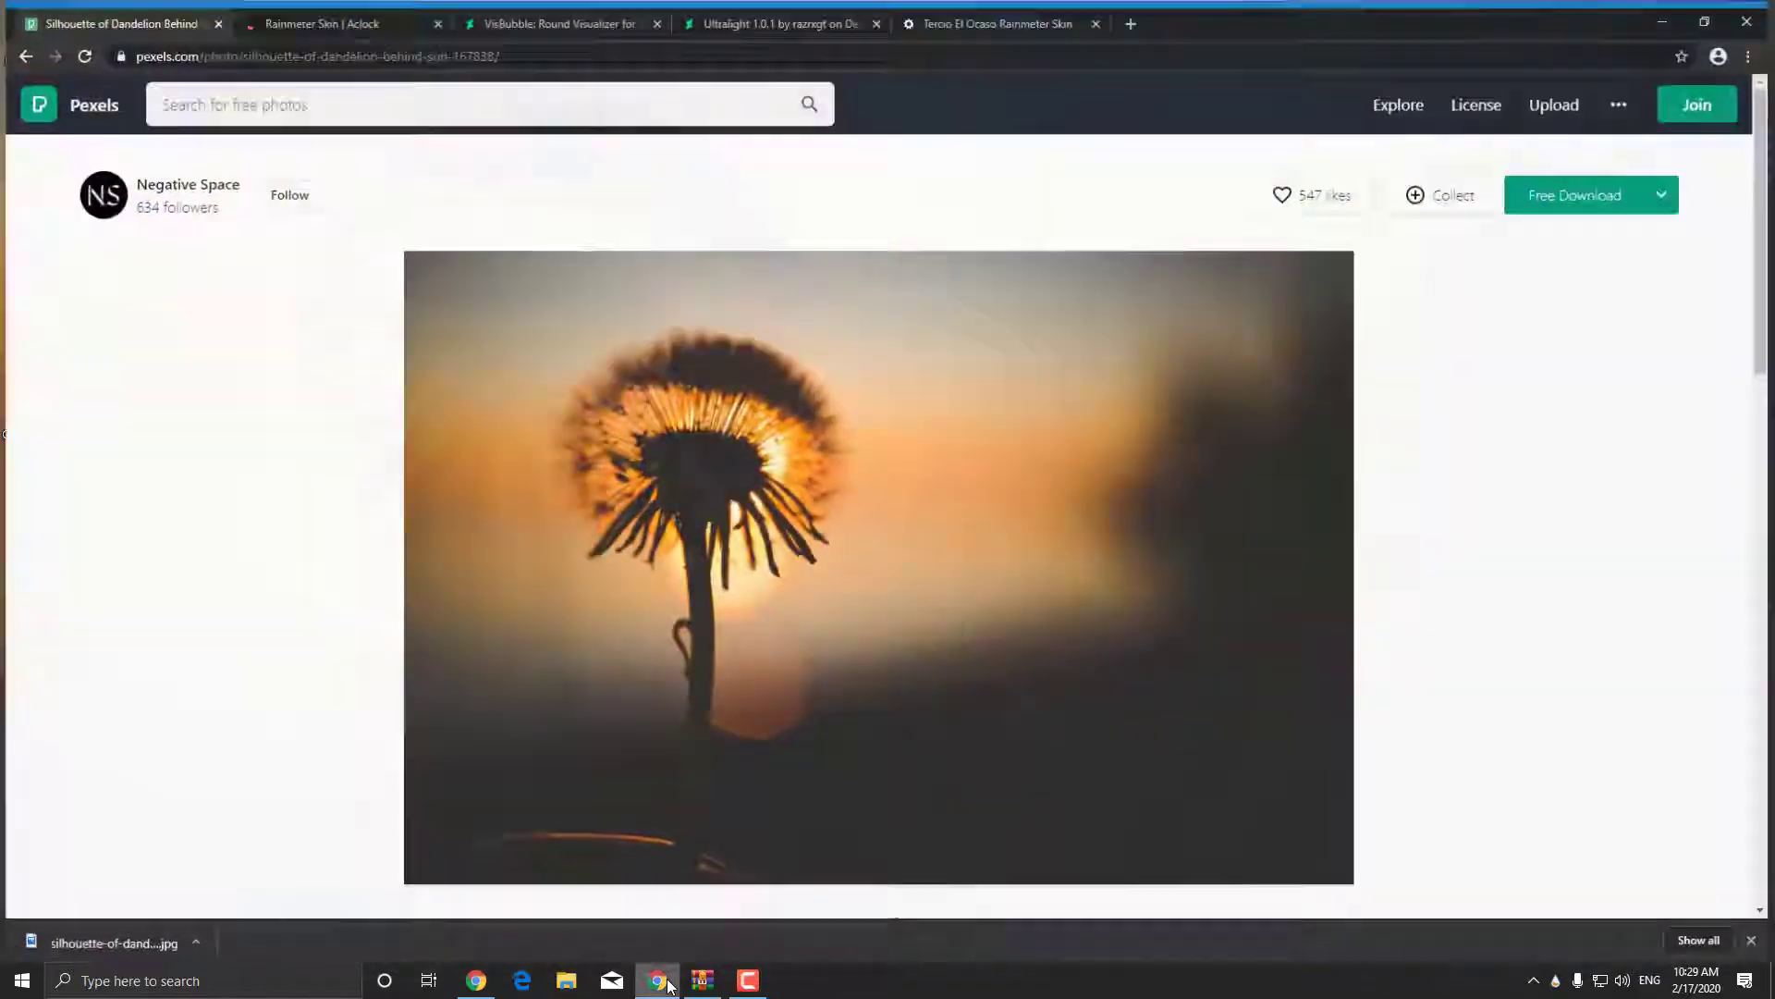
click(305, 14)
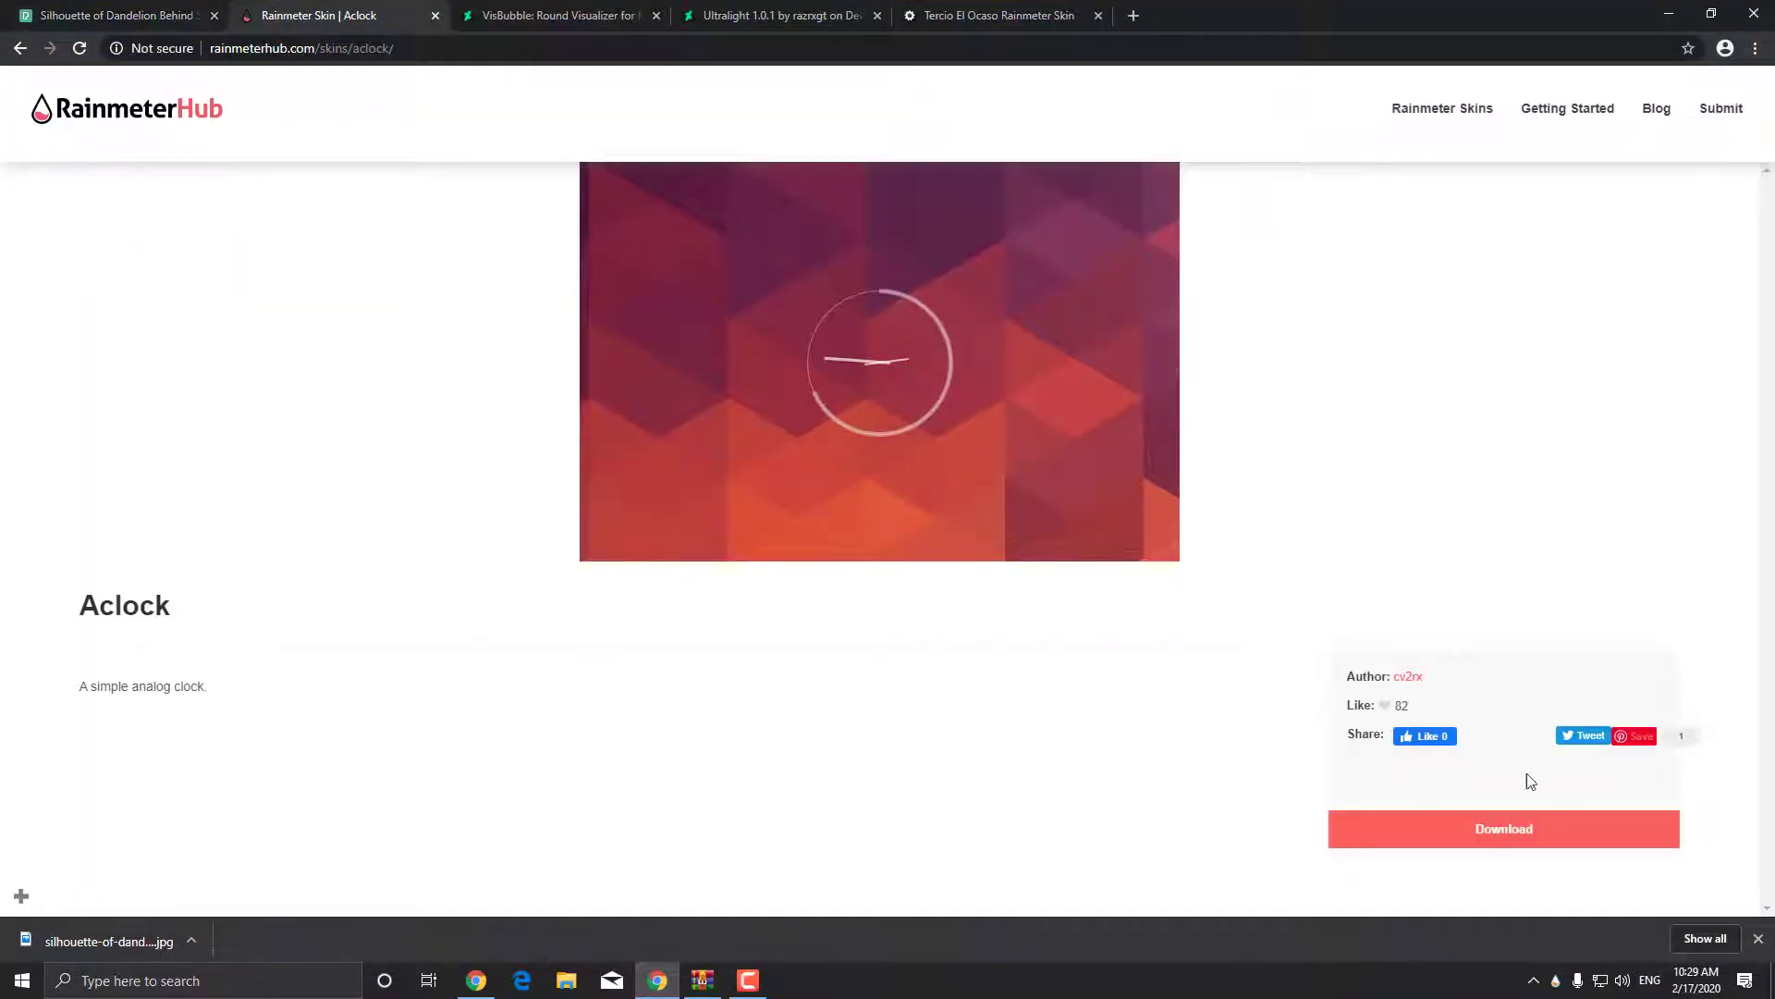
click(1547, 837)
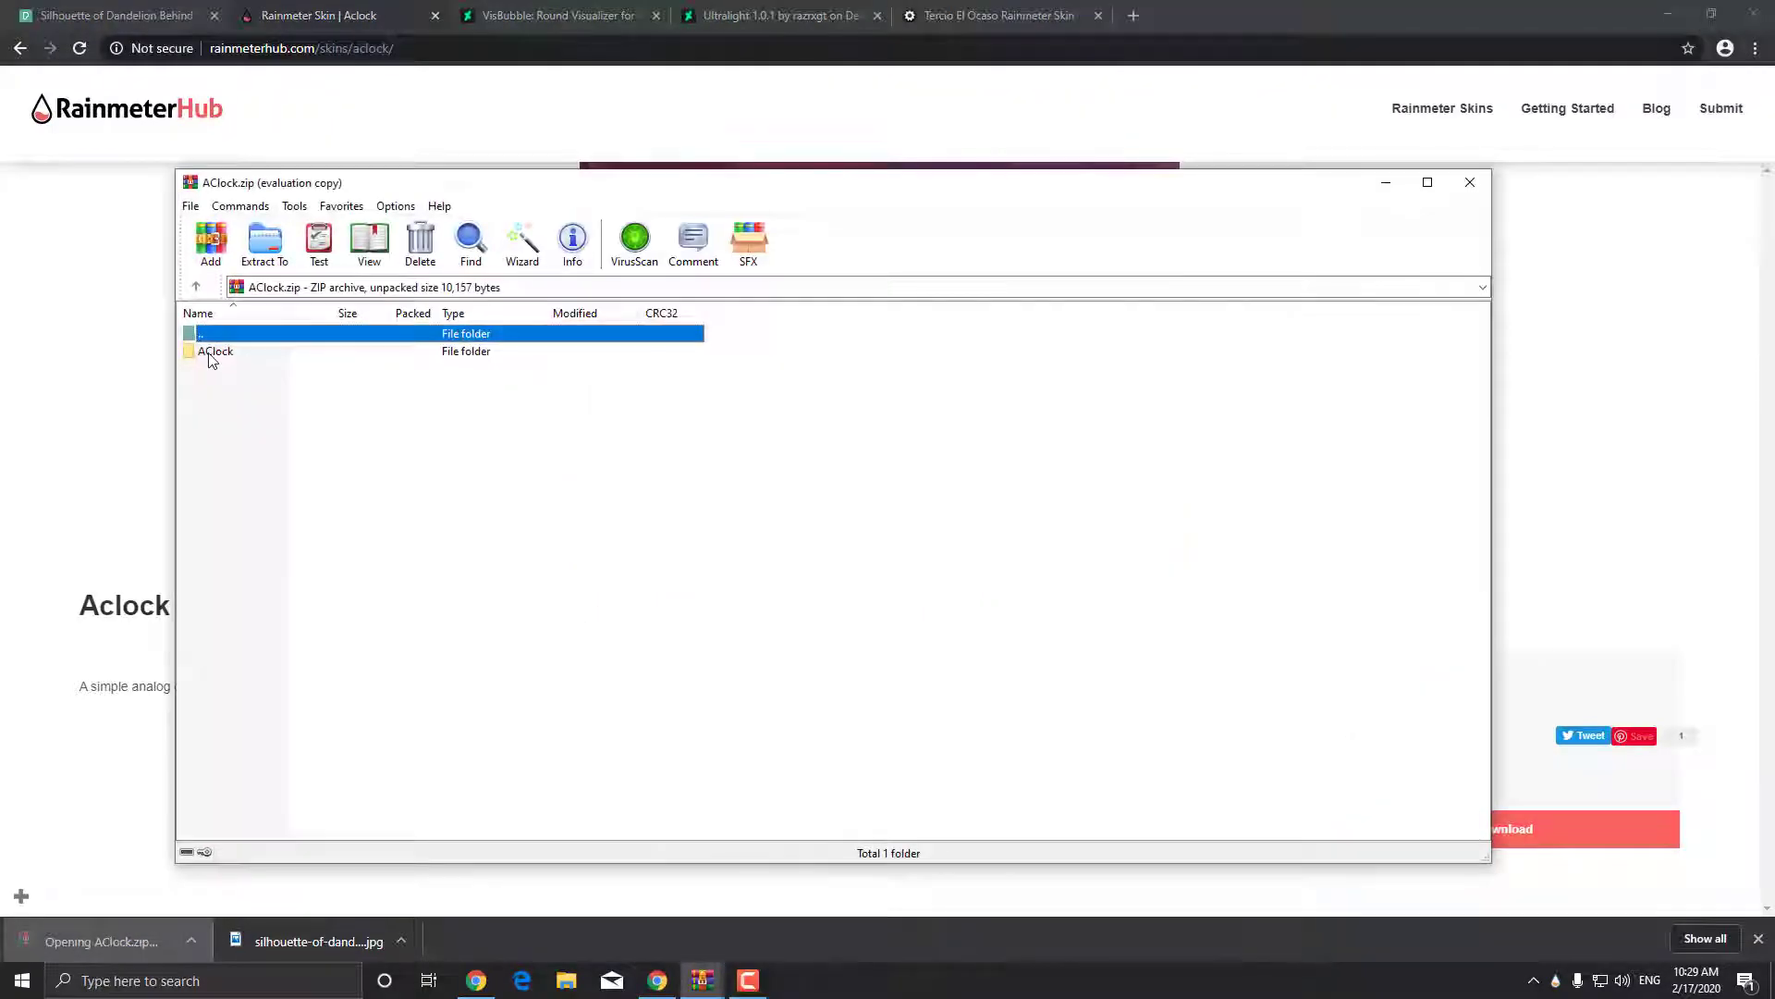
Install the Aclock skin package from the AClock folder in the downloaded archive, minimizing the archive and browser windows.
double_click(241, 351)
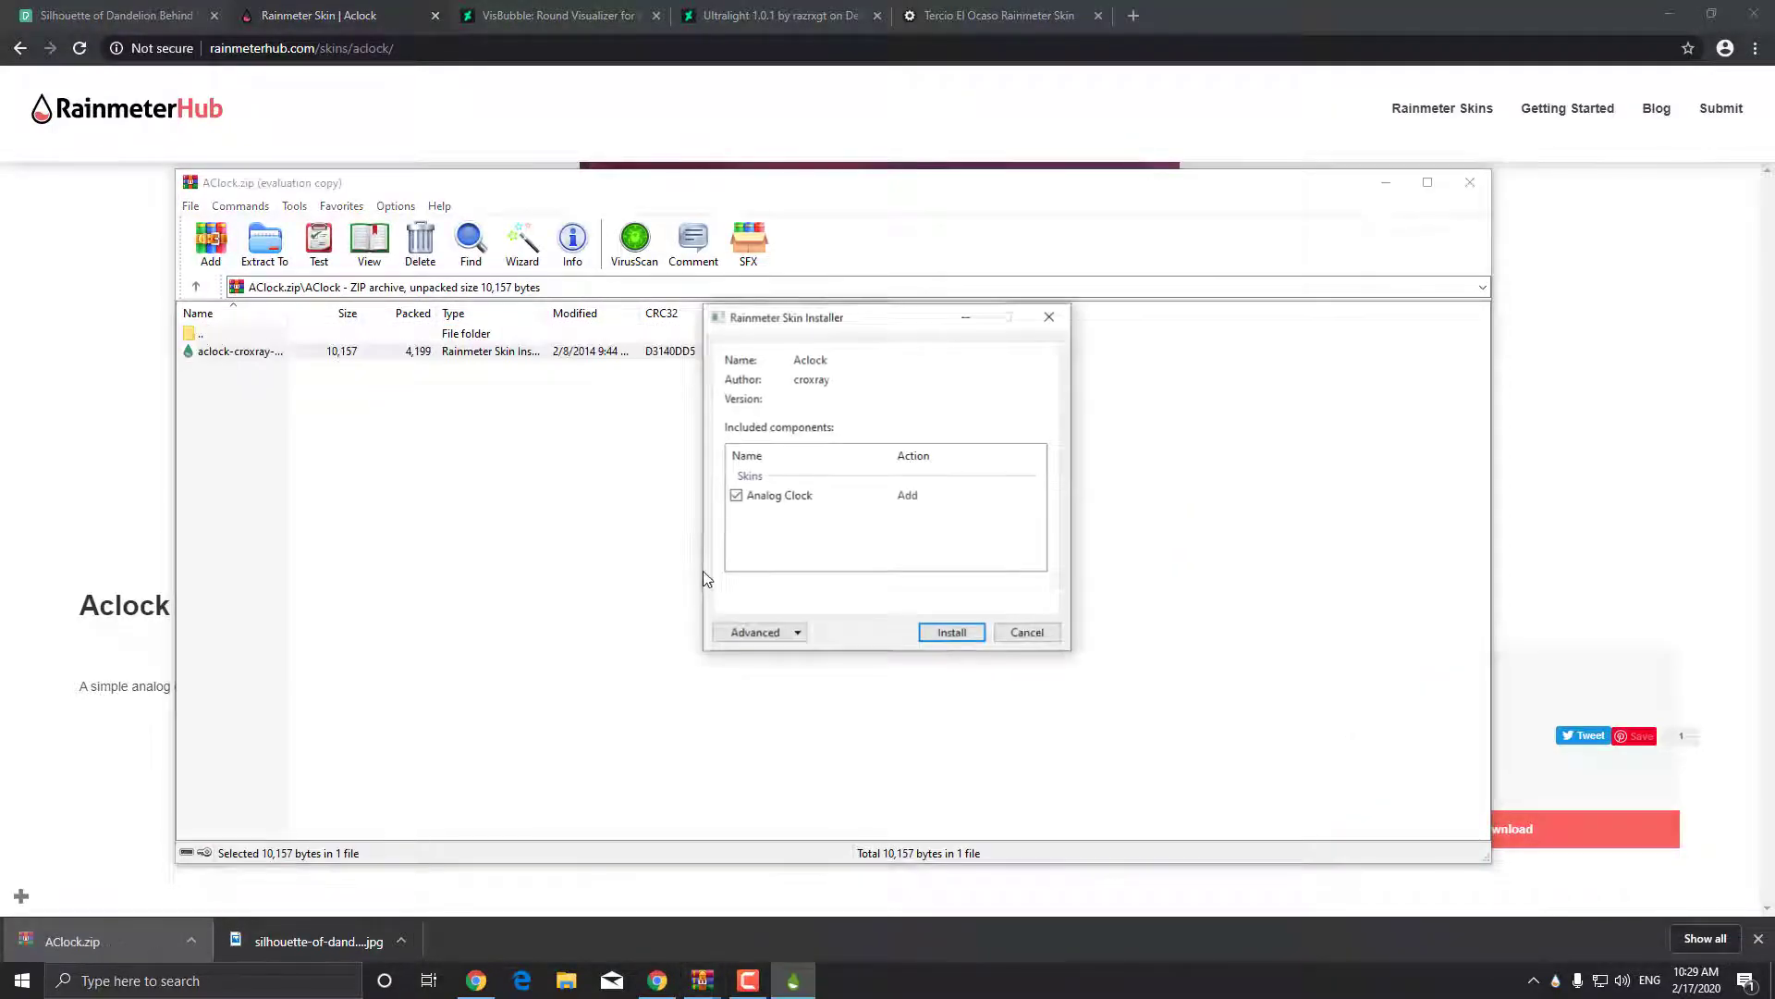
click(1386, 183)
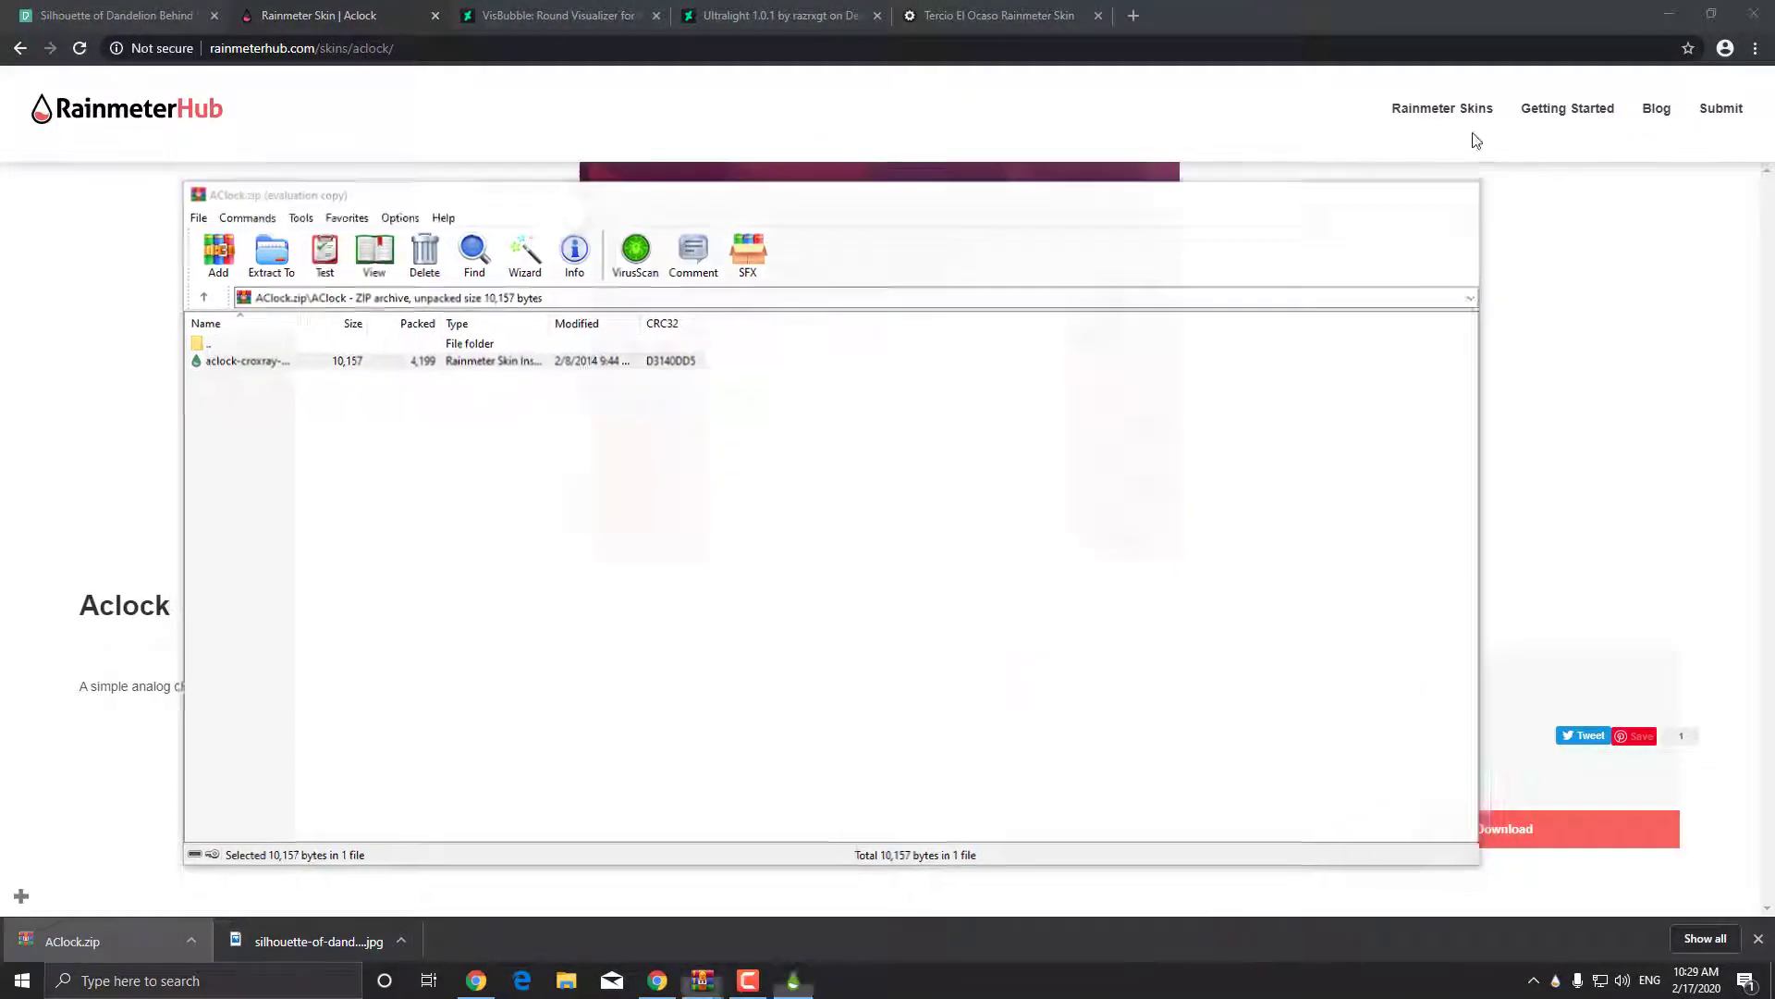
click(1669, 19)
click(952, 633)
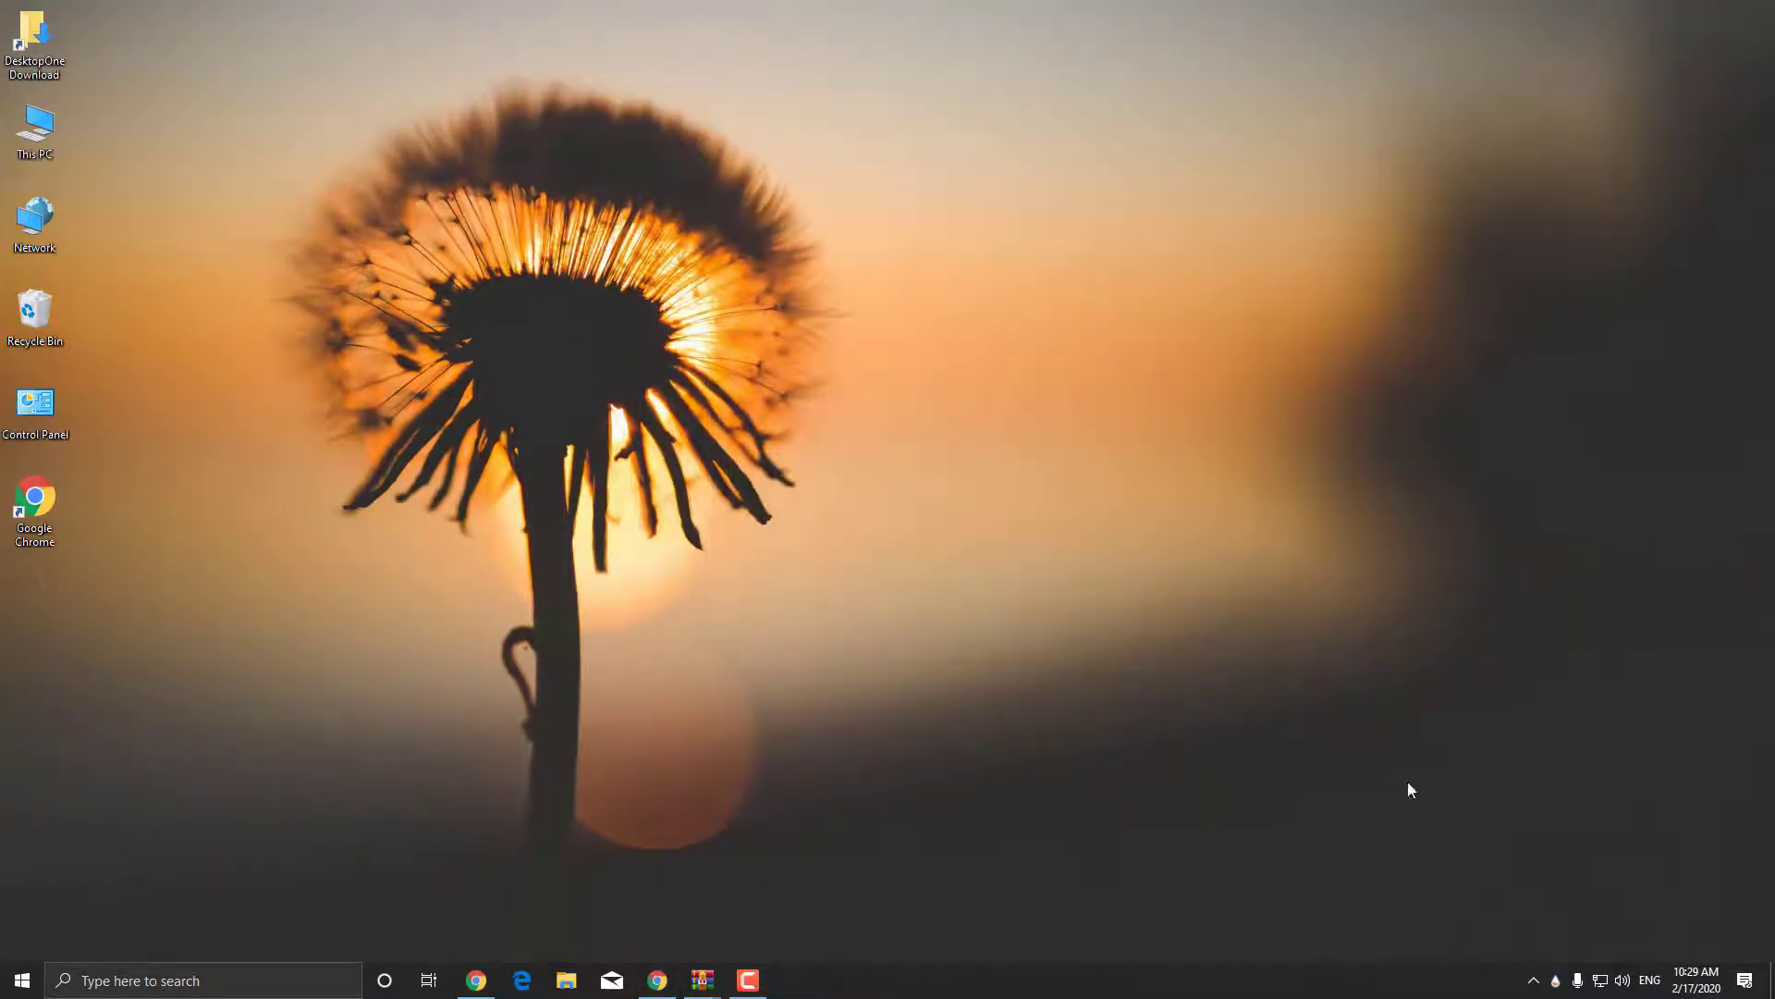
Load Clock.ini from Analog Clock\Clock2 in Manage Rainmeter, nudge the clock slightly up and right, and close the manager.
click(1557, 980)
click(615, 334)
click(583, 348)
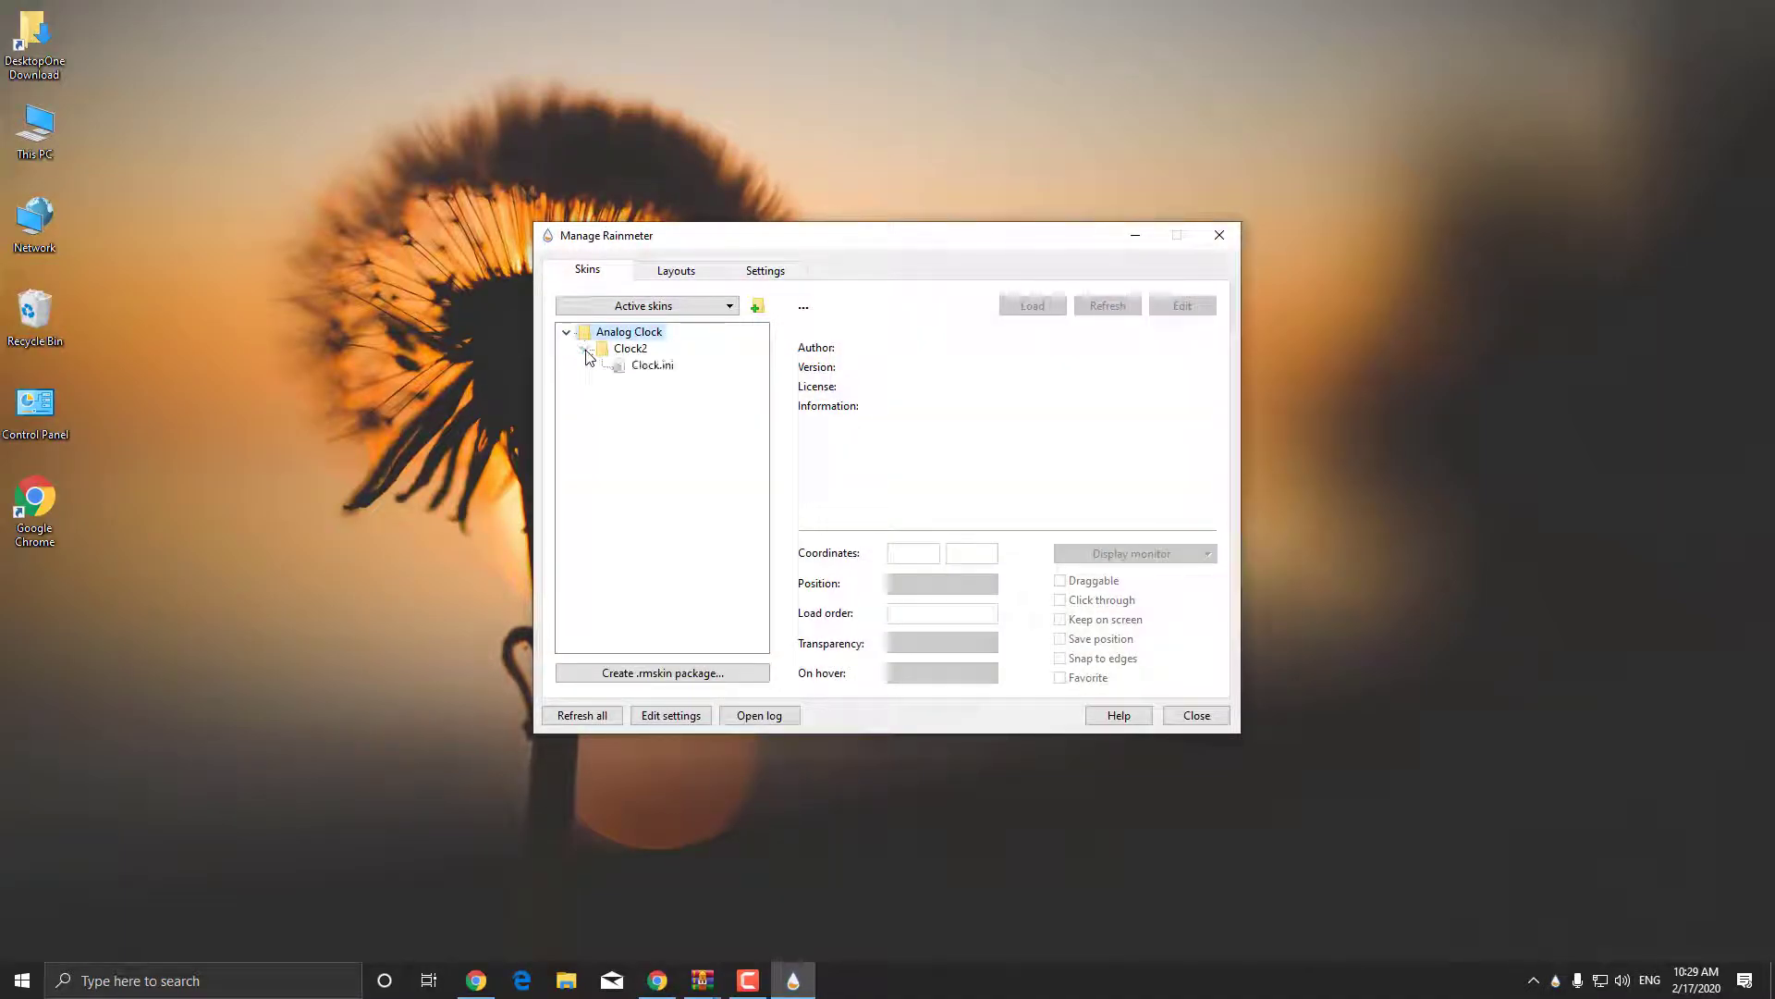
click(651, 365)
click(1033, 308)
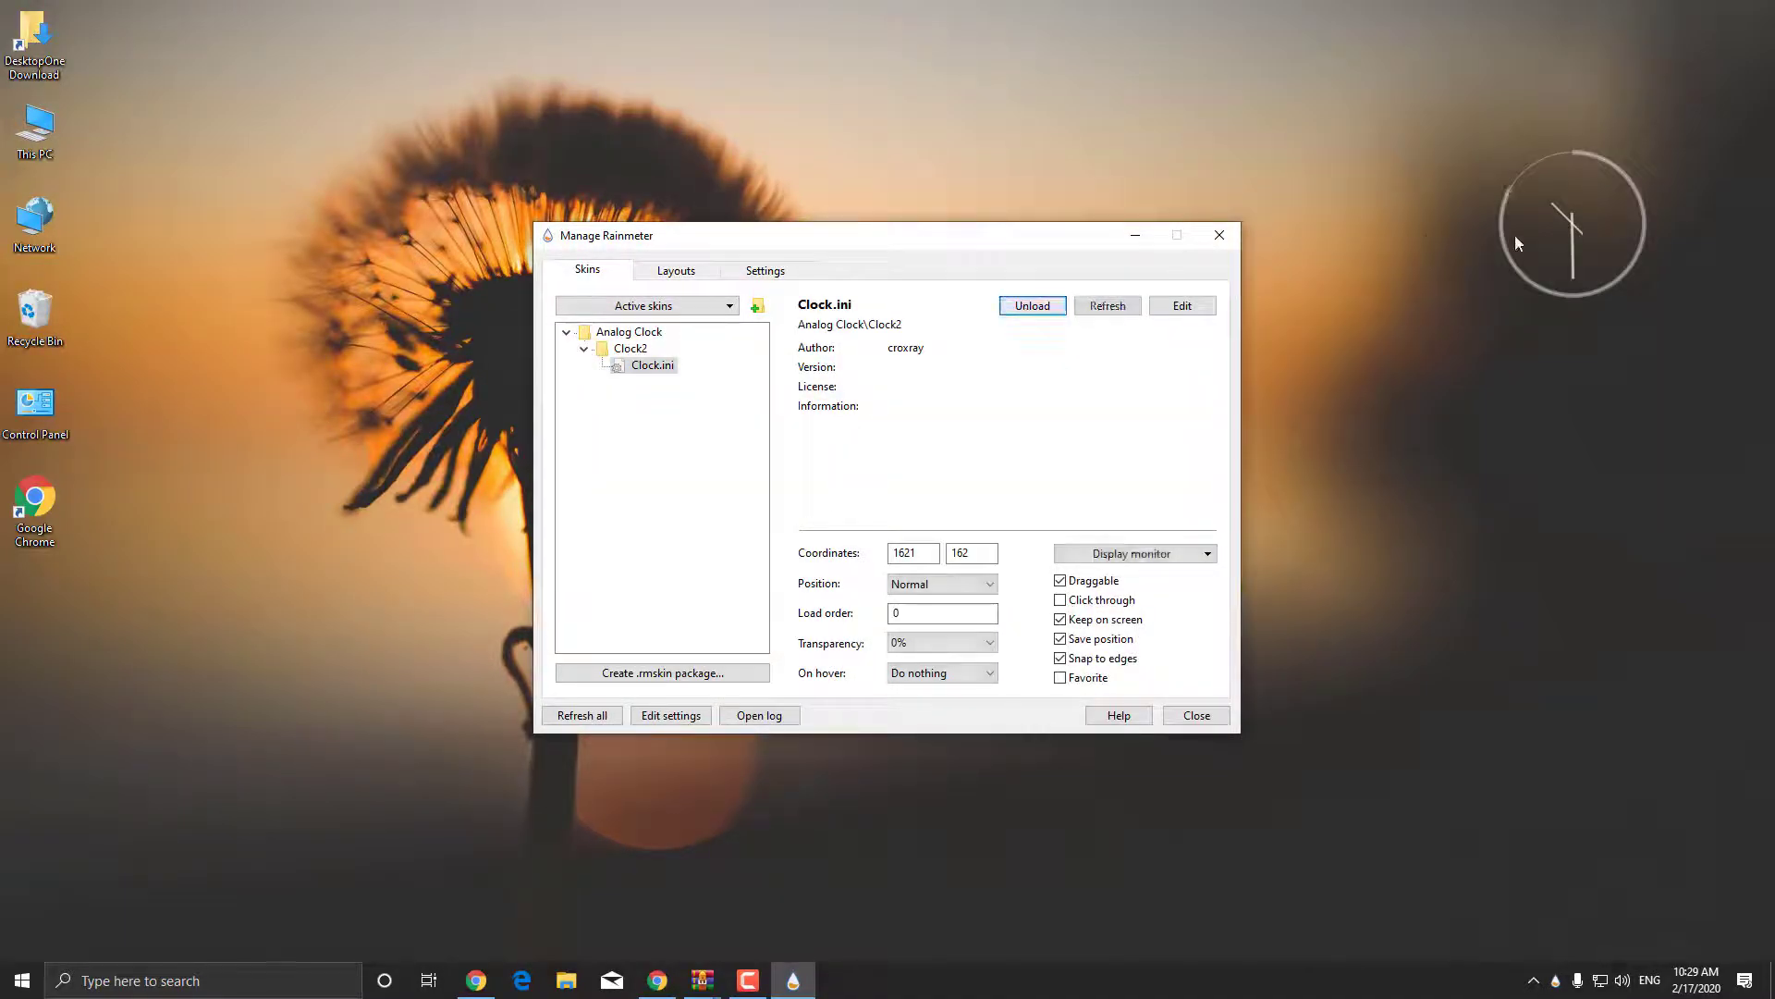
drag(1573, 246, 1577, 235)
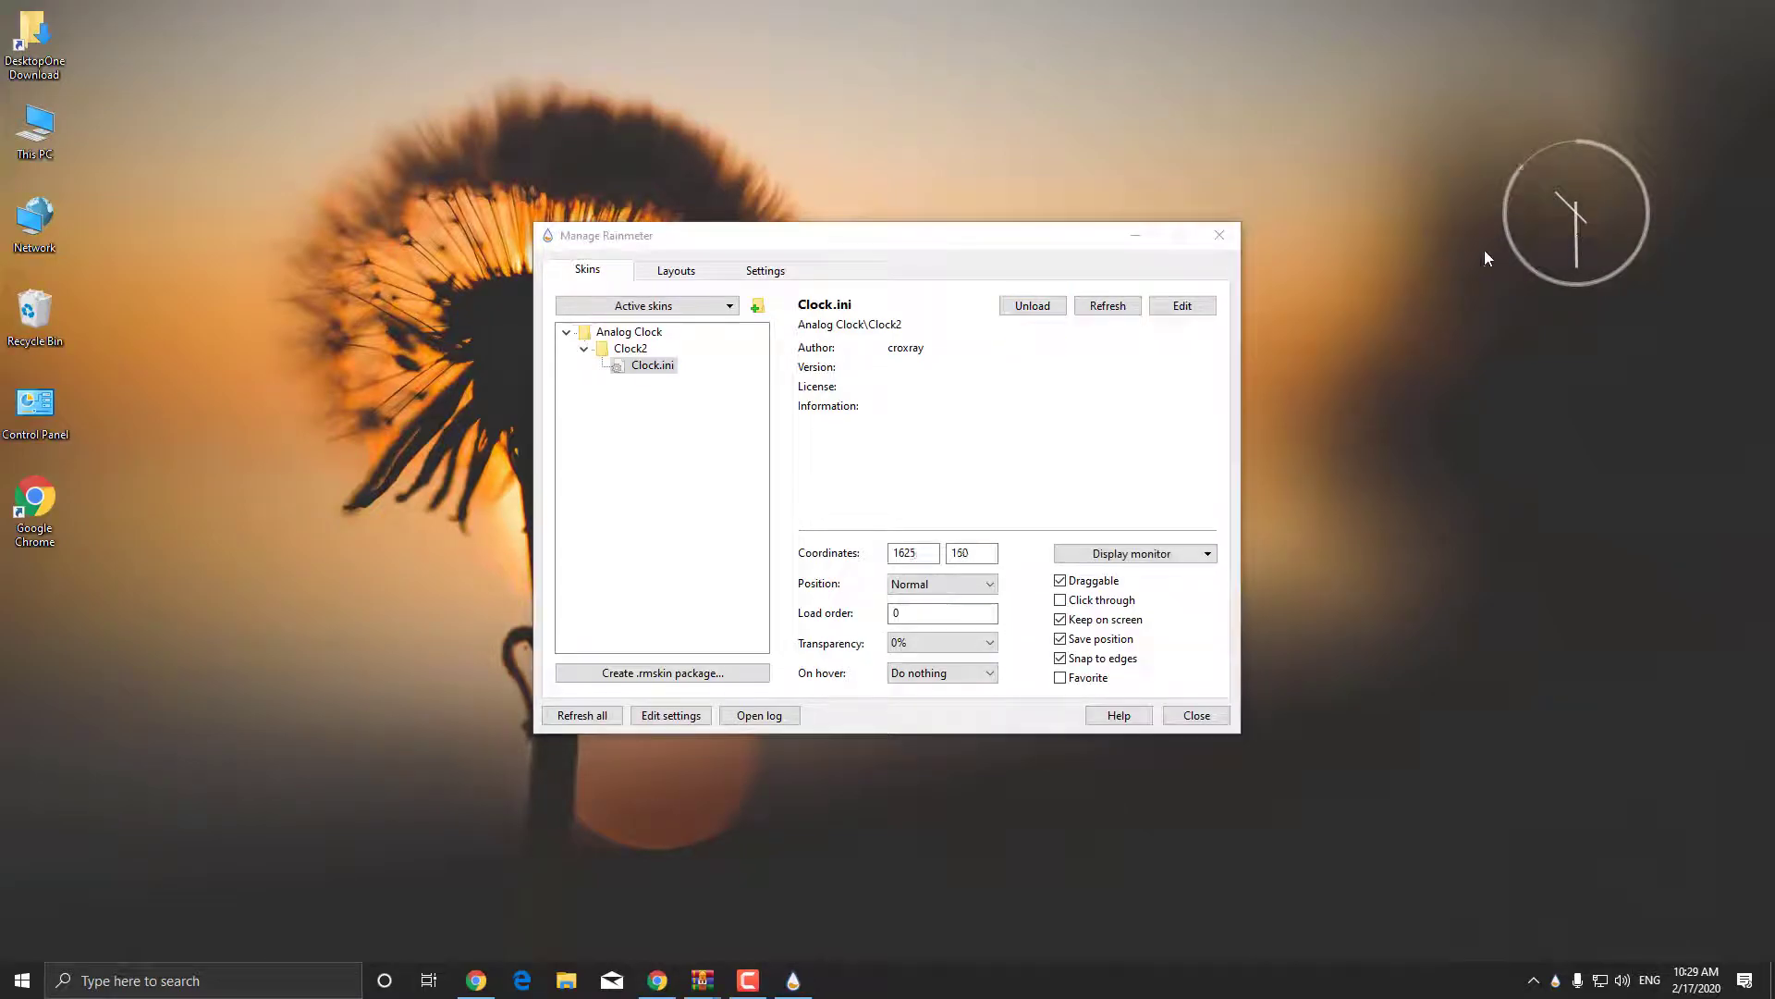
click(1213, 237)
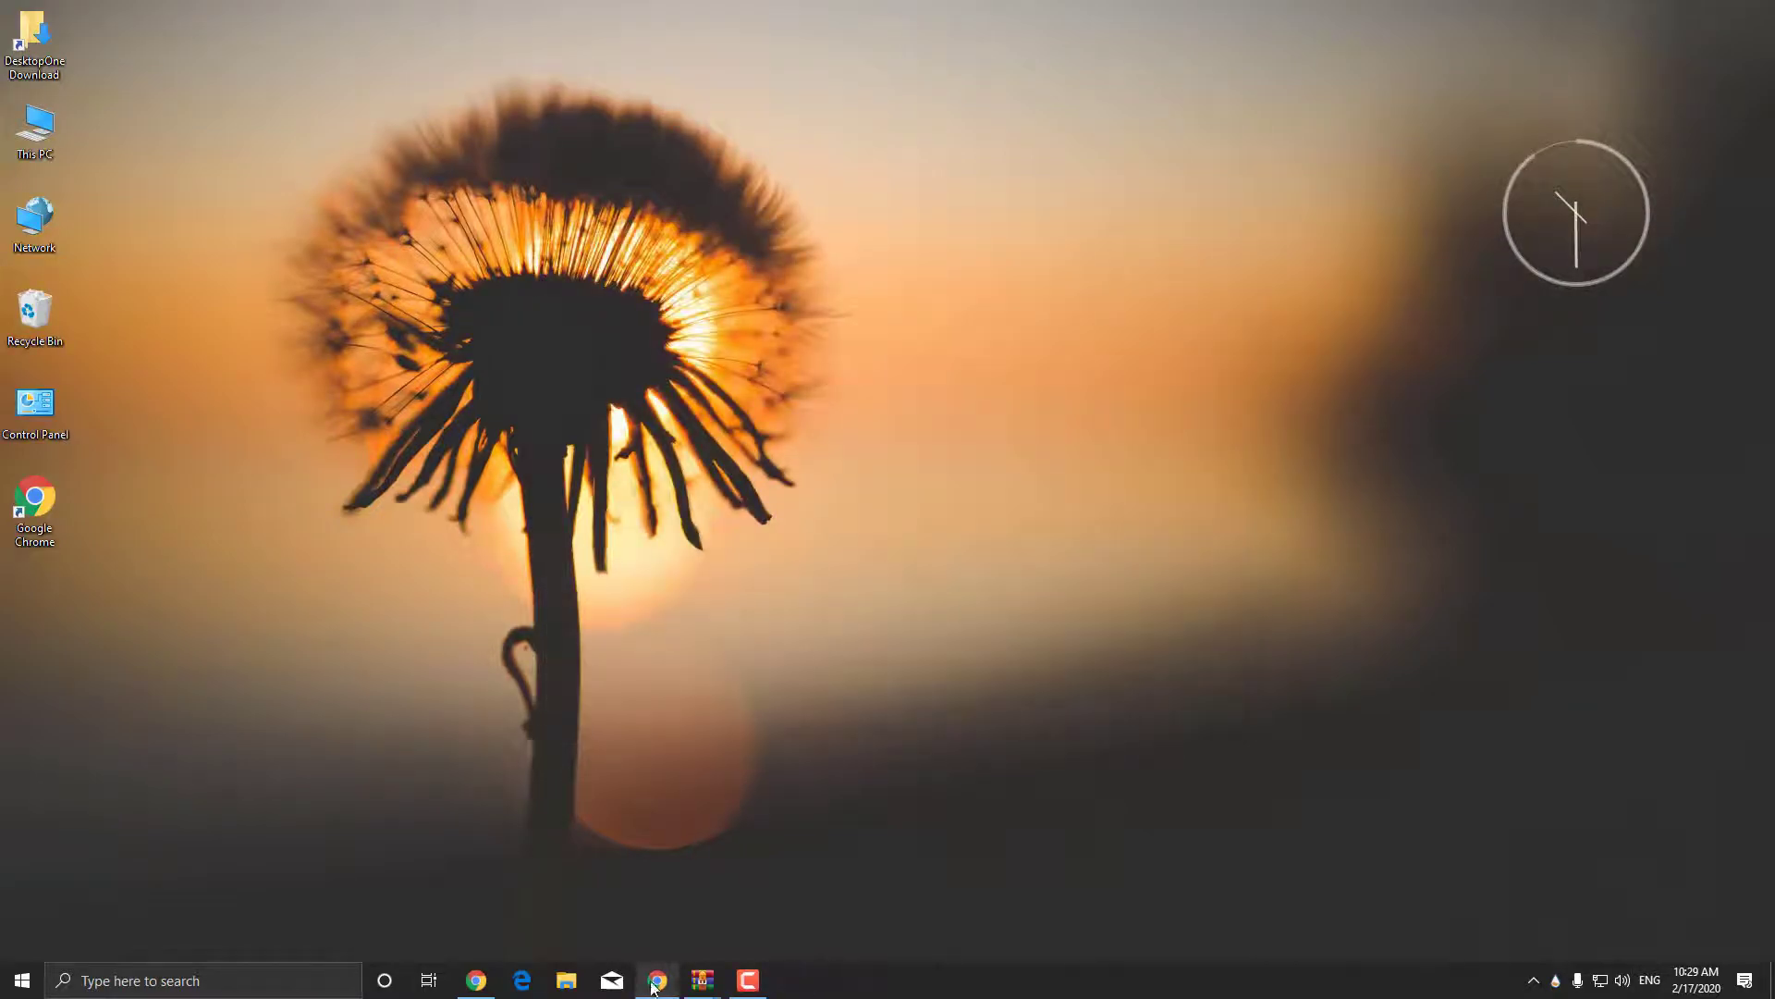
Download the free version of the VisBubble round visualizer from its DeviantArt page in Chrome.
click(657, 980)
click(495, 15)
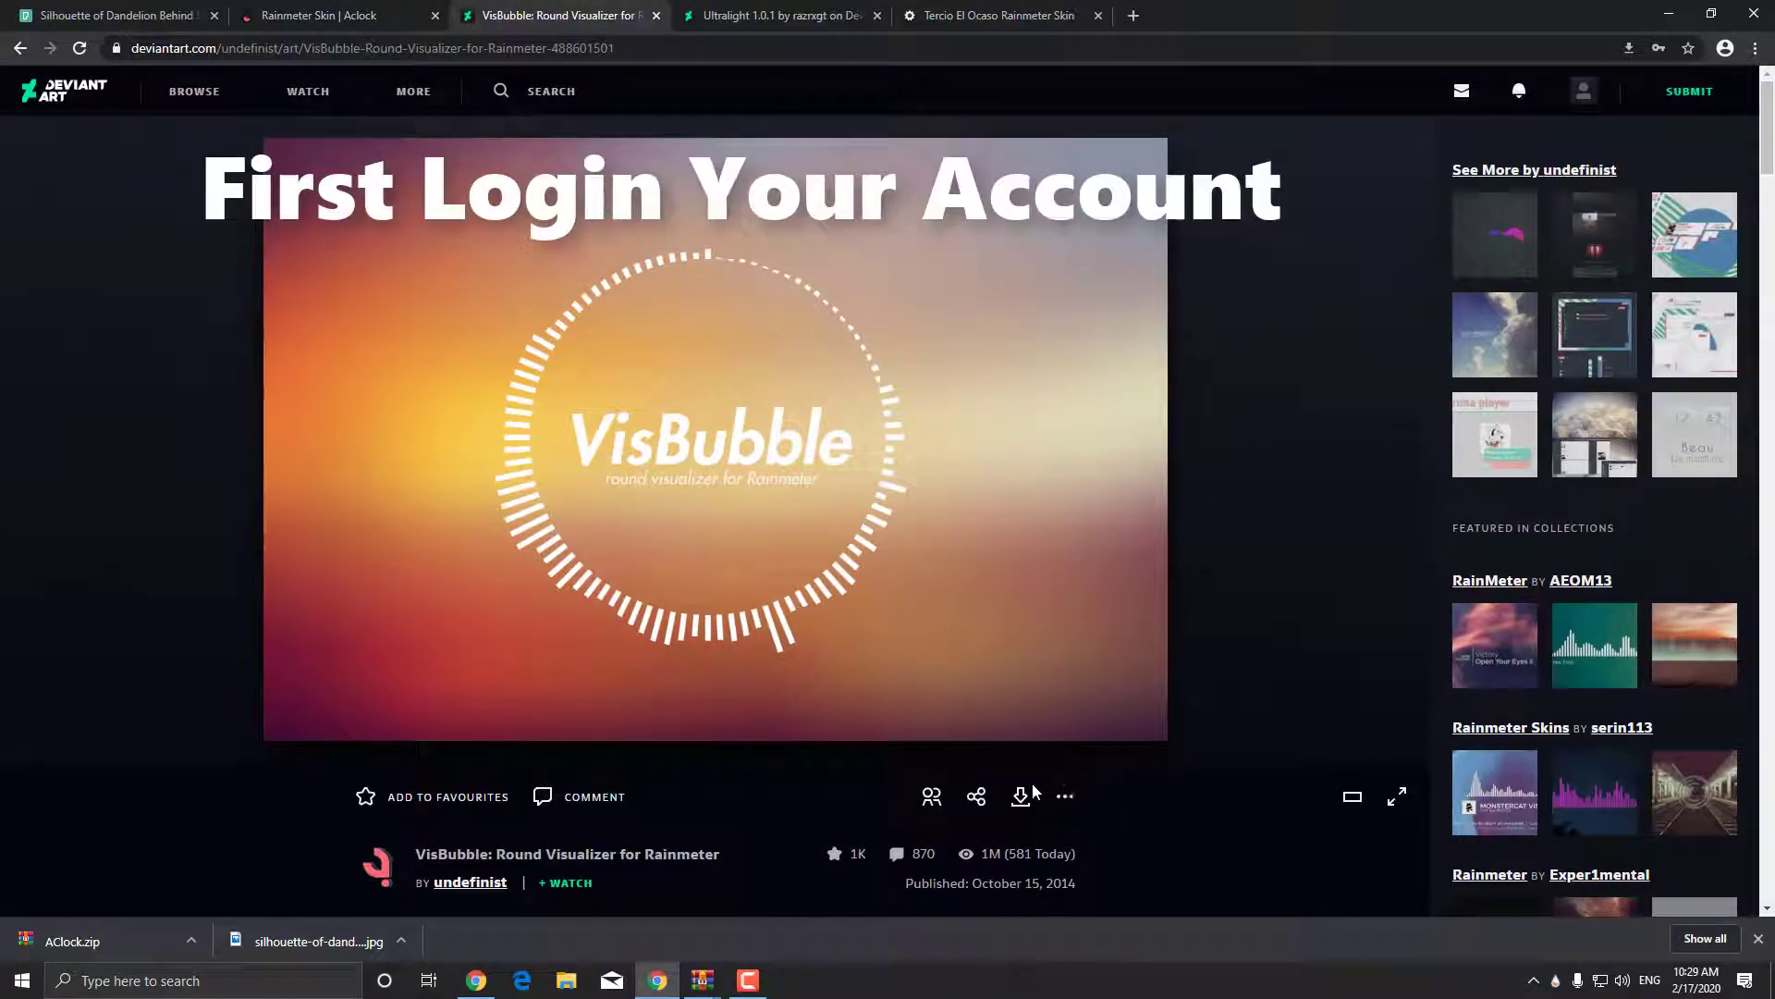
click(1020, 799)
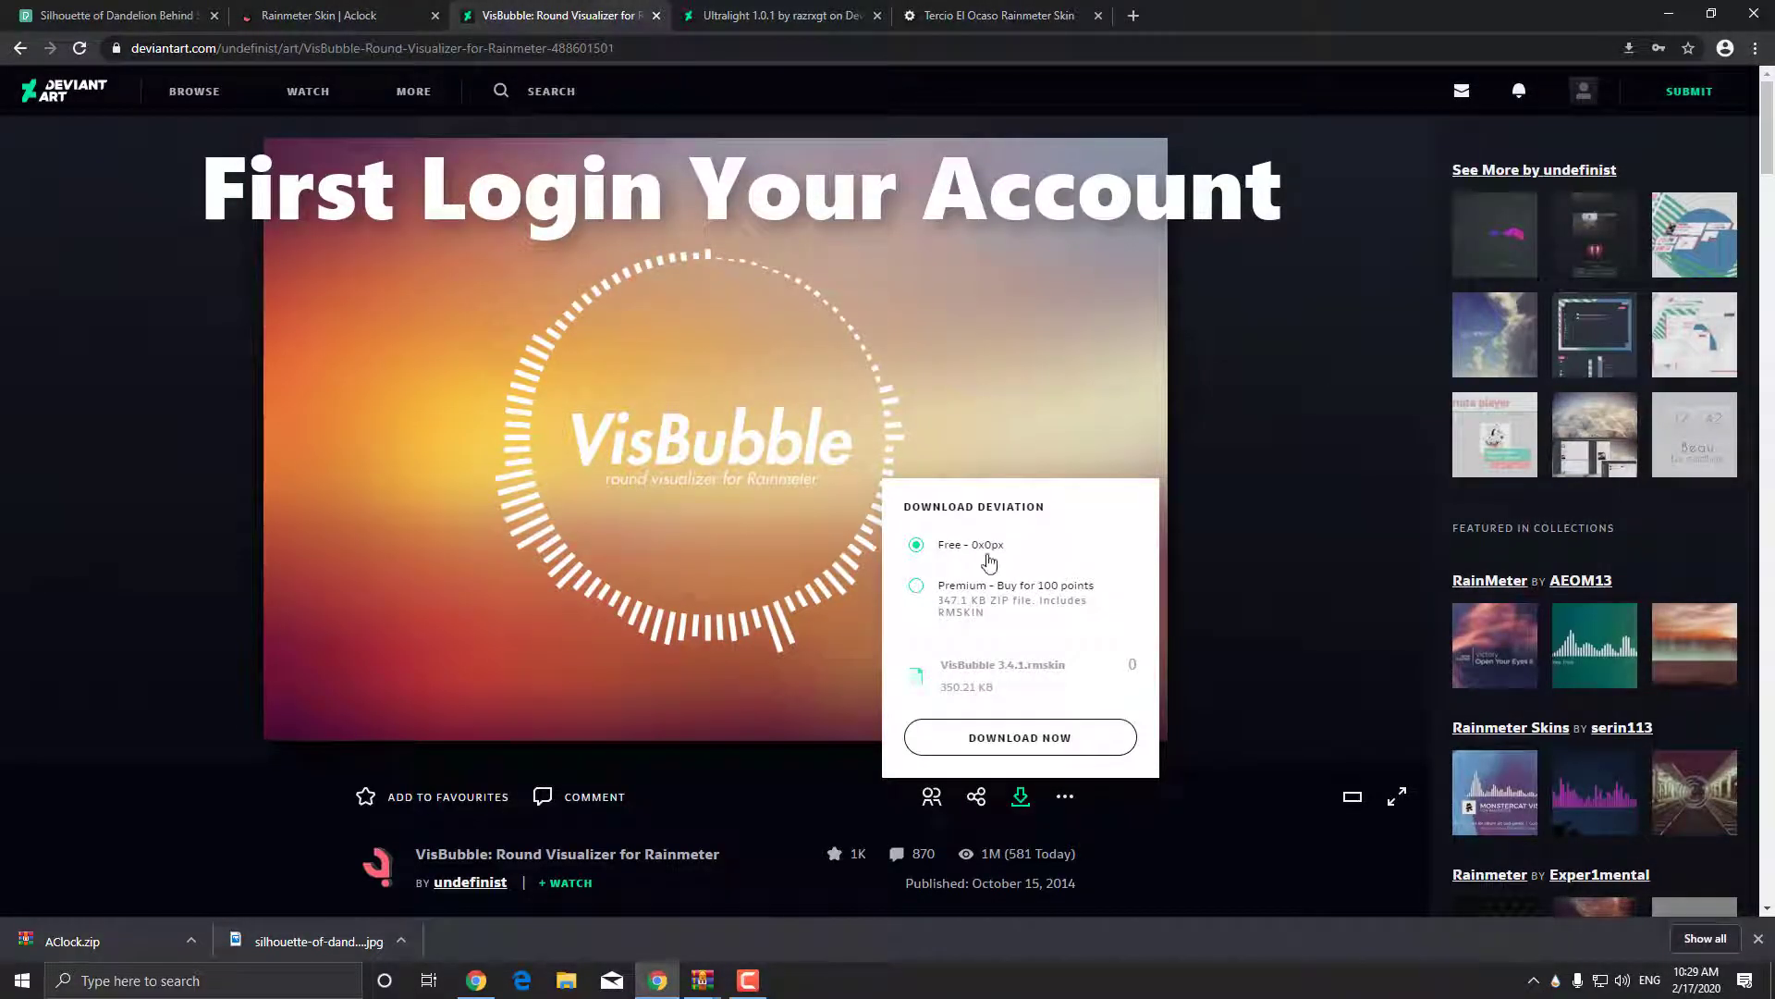
click(1007, 745)
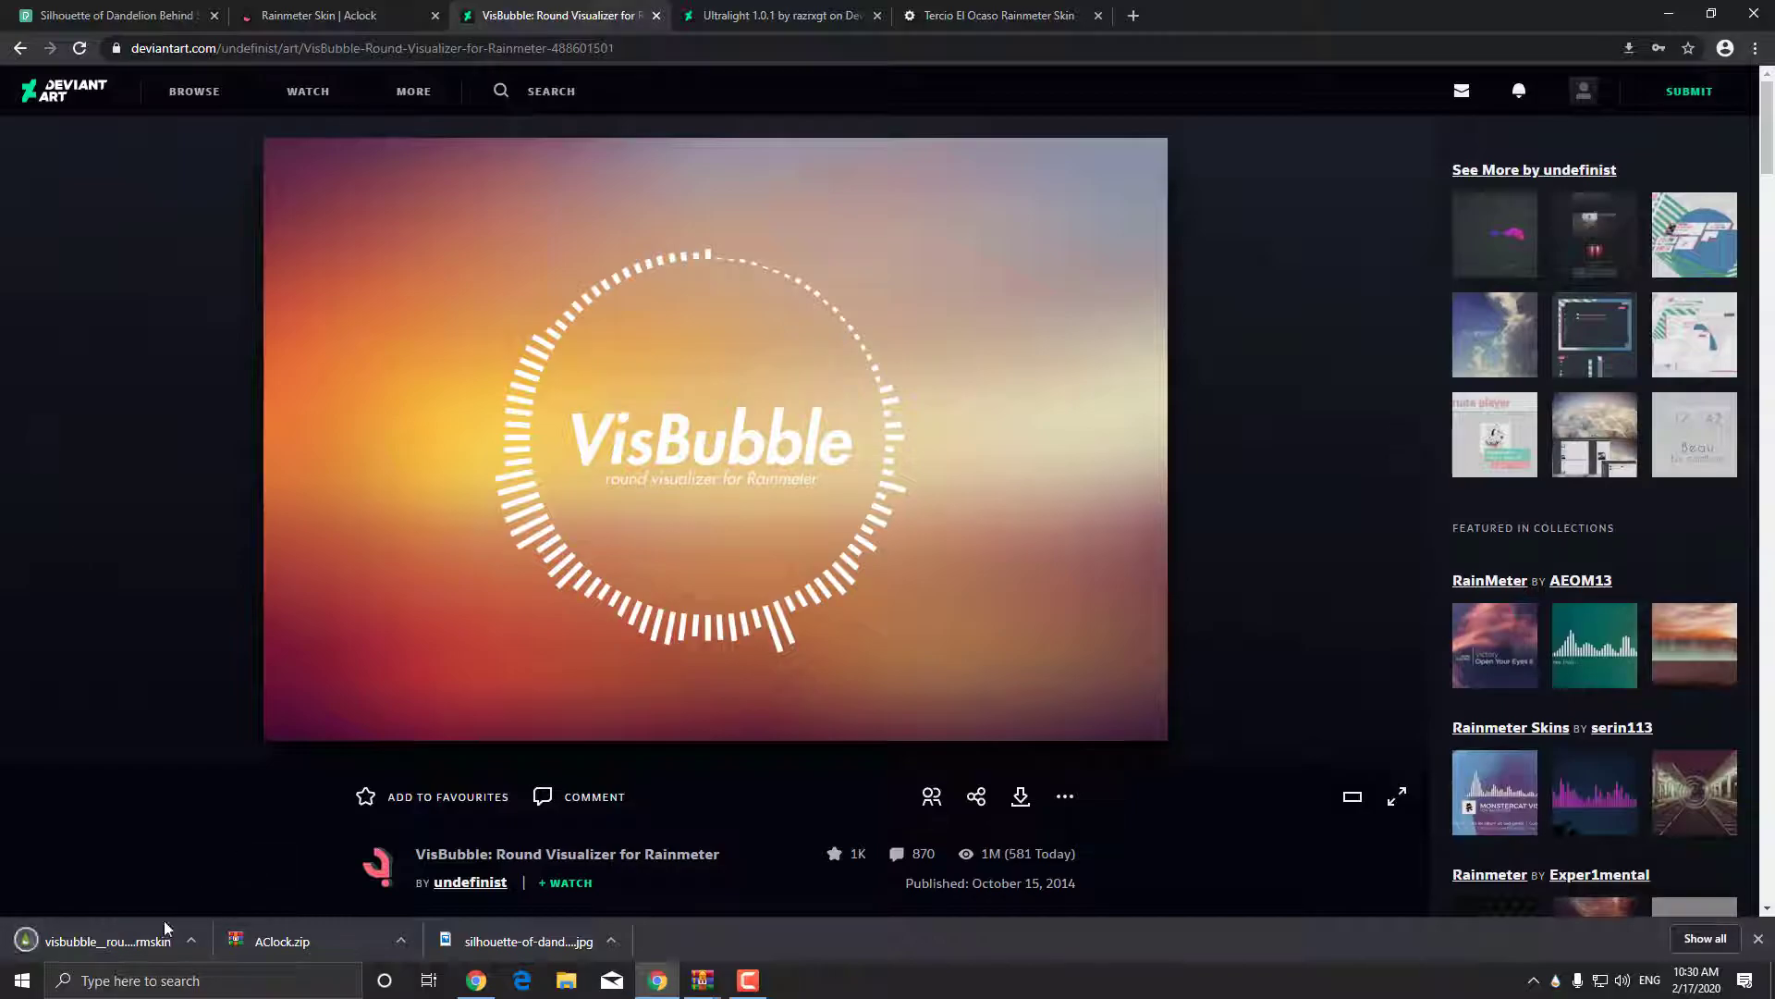
Install the downloaded VisBubble skin package and minimize the browser.
click(102, 941)
click(1665, 15)
click(953, 634)
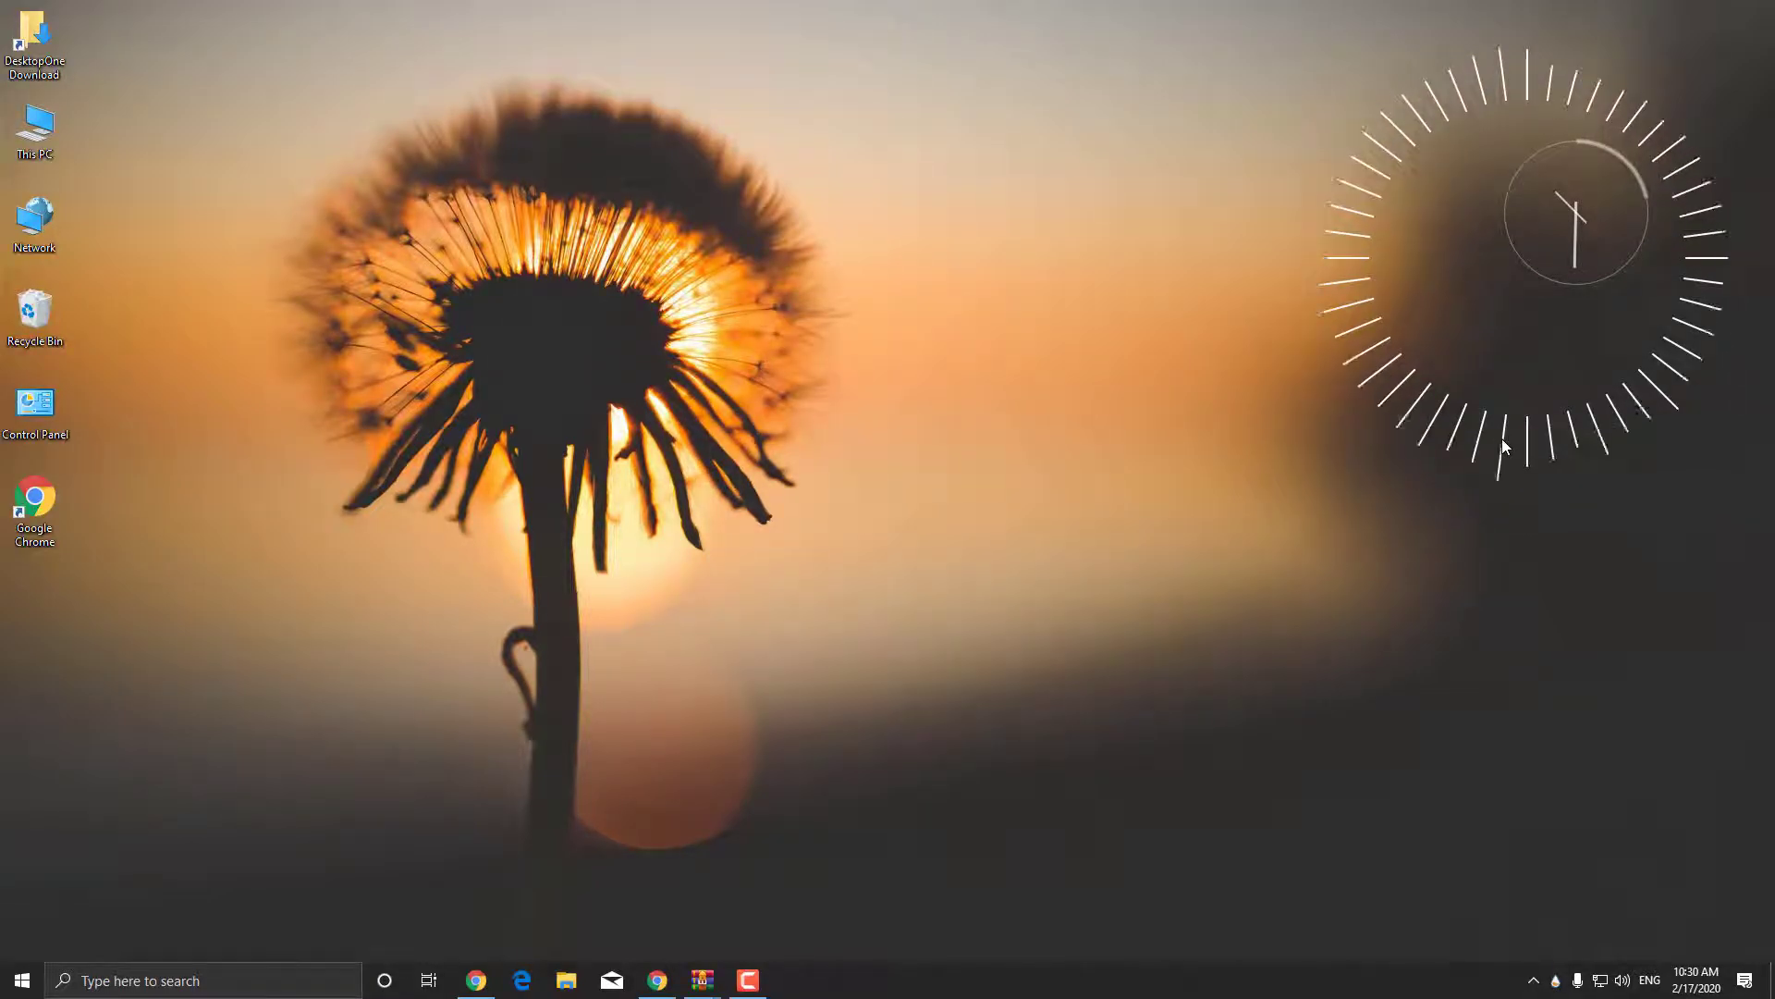
Set the VisBubble radius to 85 and move the visualizer so that it encircles the analog clock.
click(1502, 438)
click(451, 218)
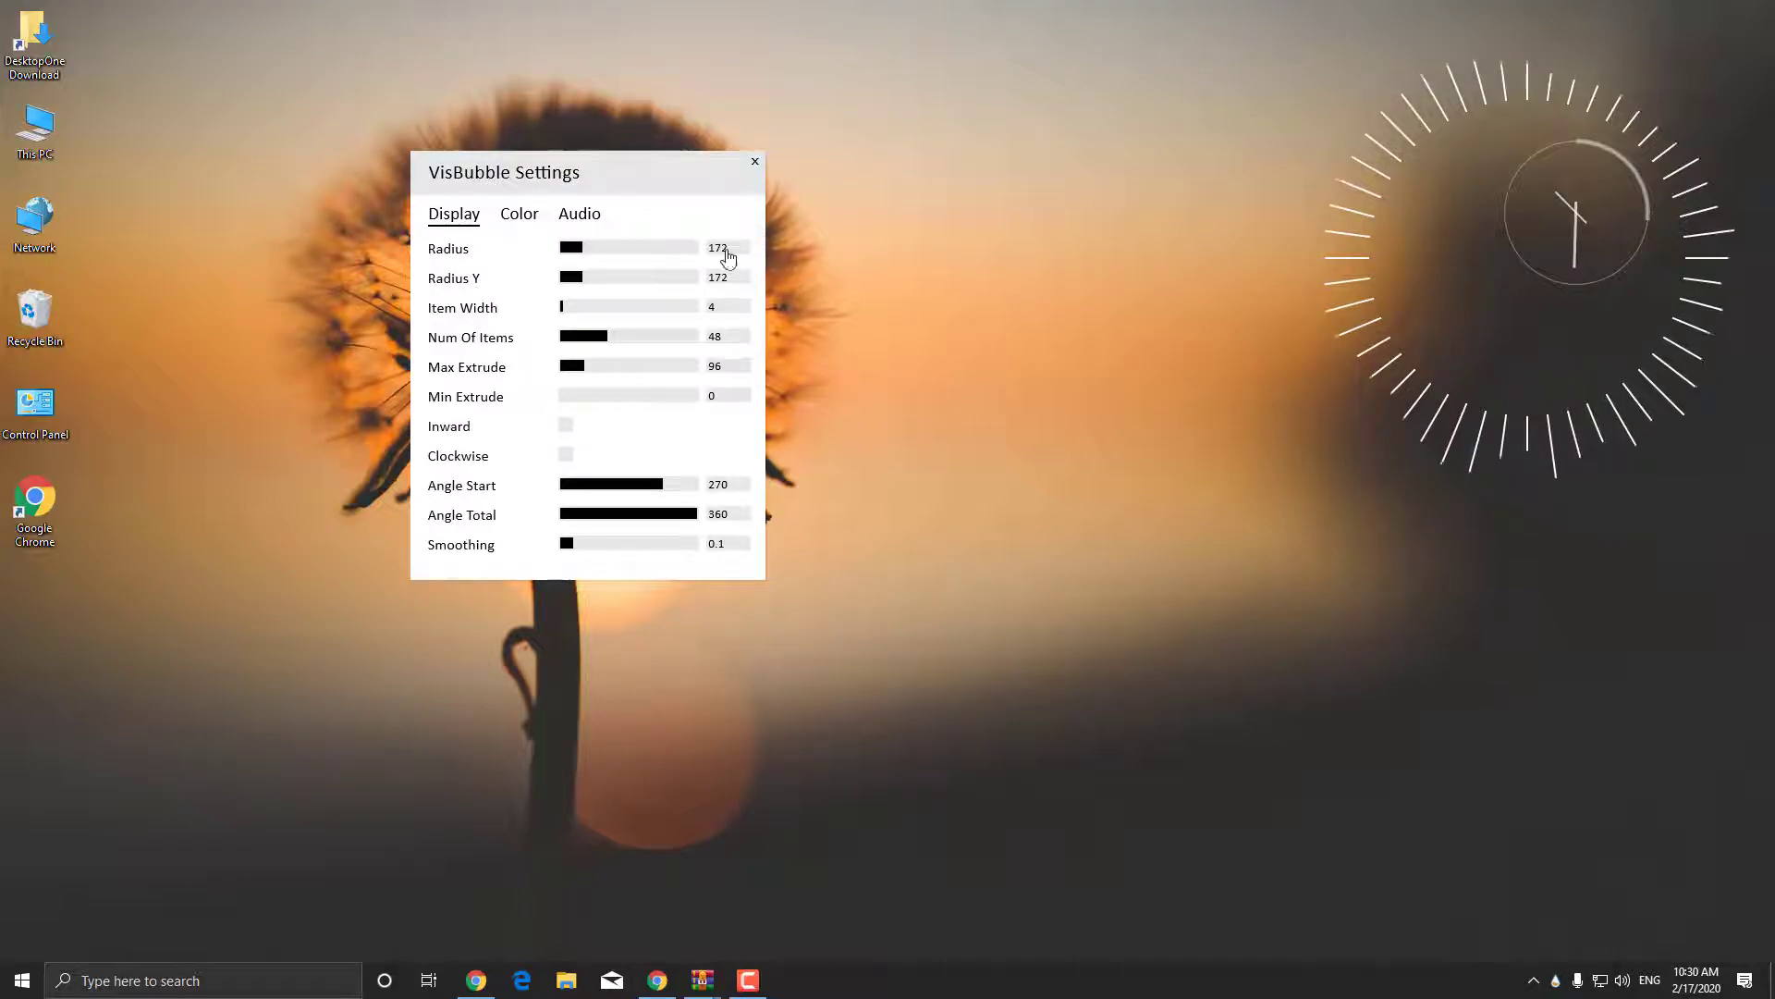
double_click(725, 258)
key(Return)
drag(1530, 236, 1655, 270)
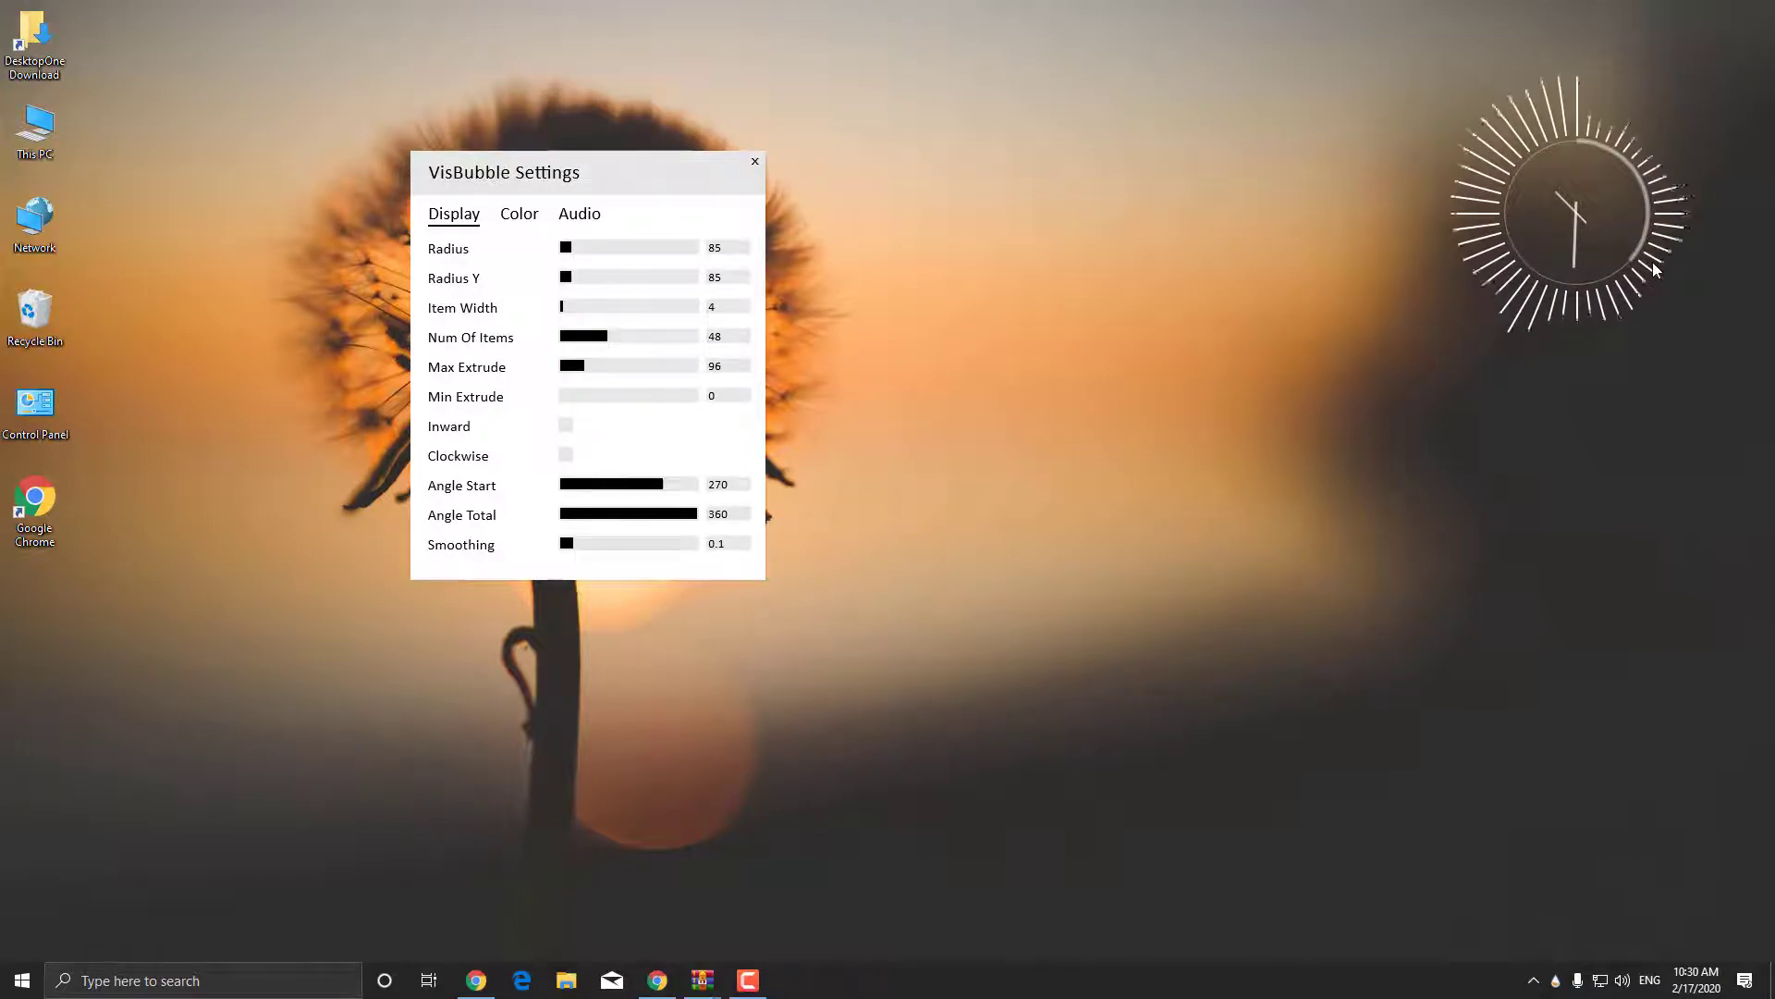
Set VisBubble's Angle Start to 175 and Angle Total to 182, and close its settings.
drag(677, 516, 614, 488)
click(630, 518)
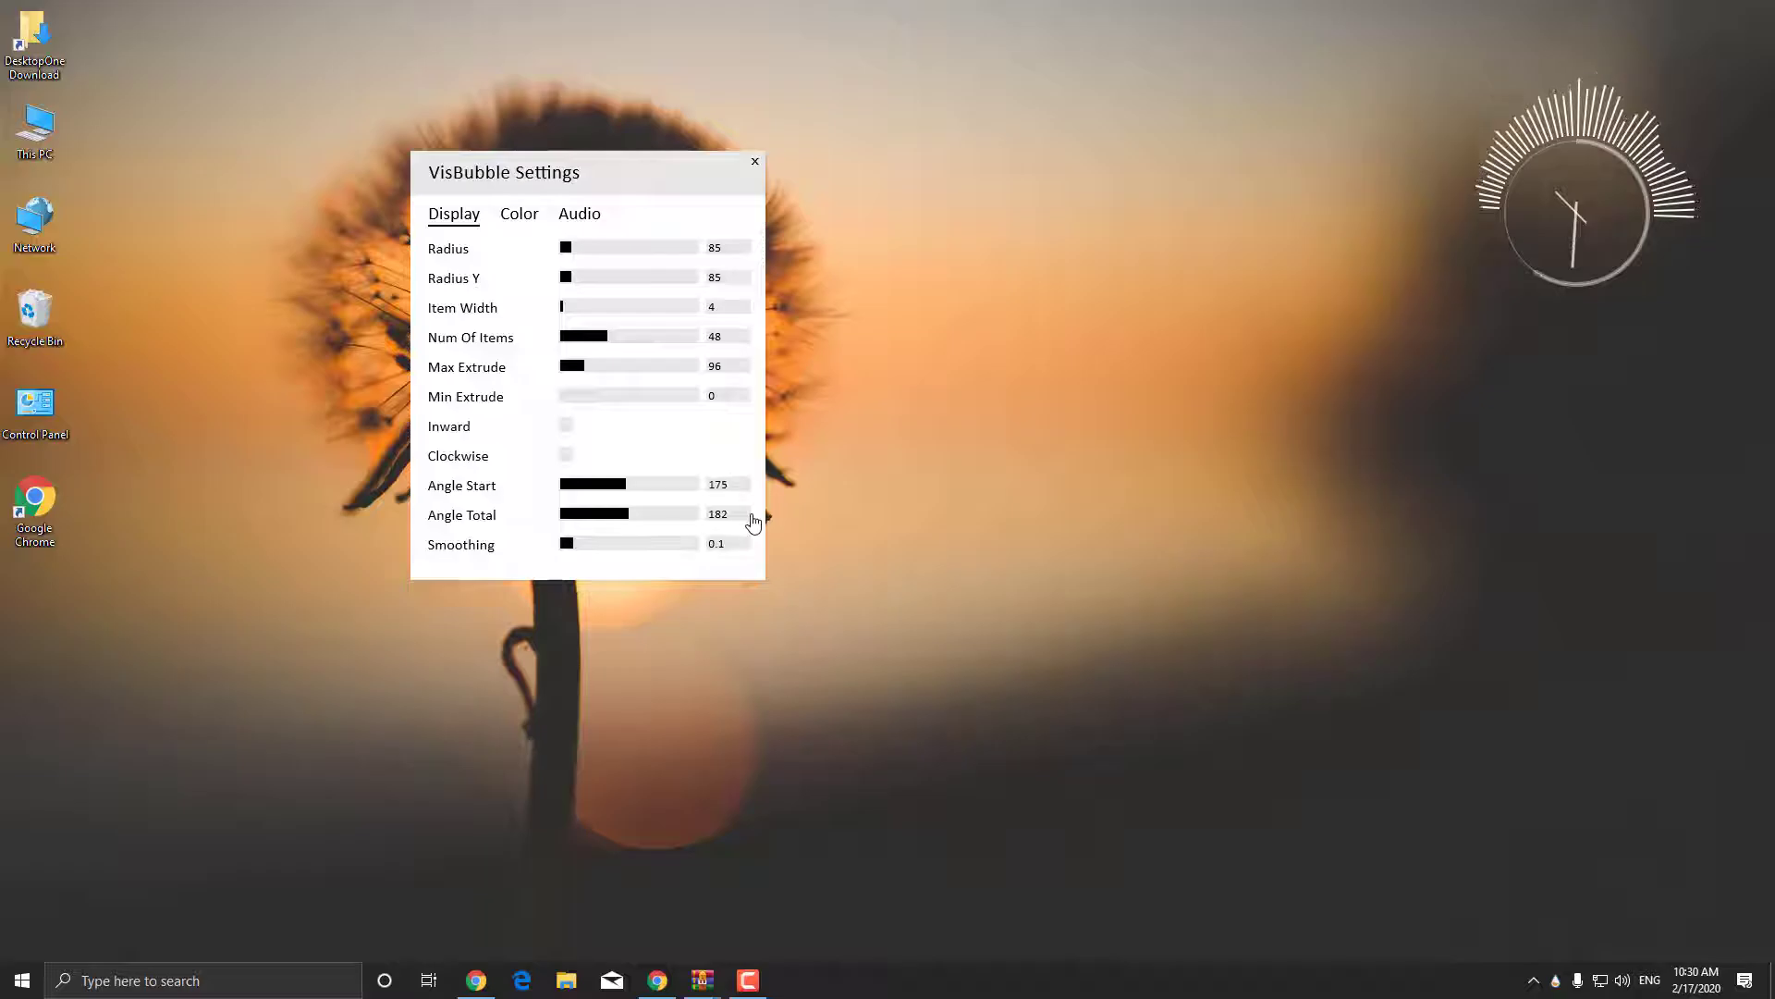
click(753, 166)
Download the Ultralight 1.0.1 skin from its DeviantArt page in Chrome.
click(657, 980)
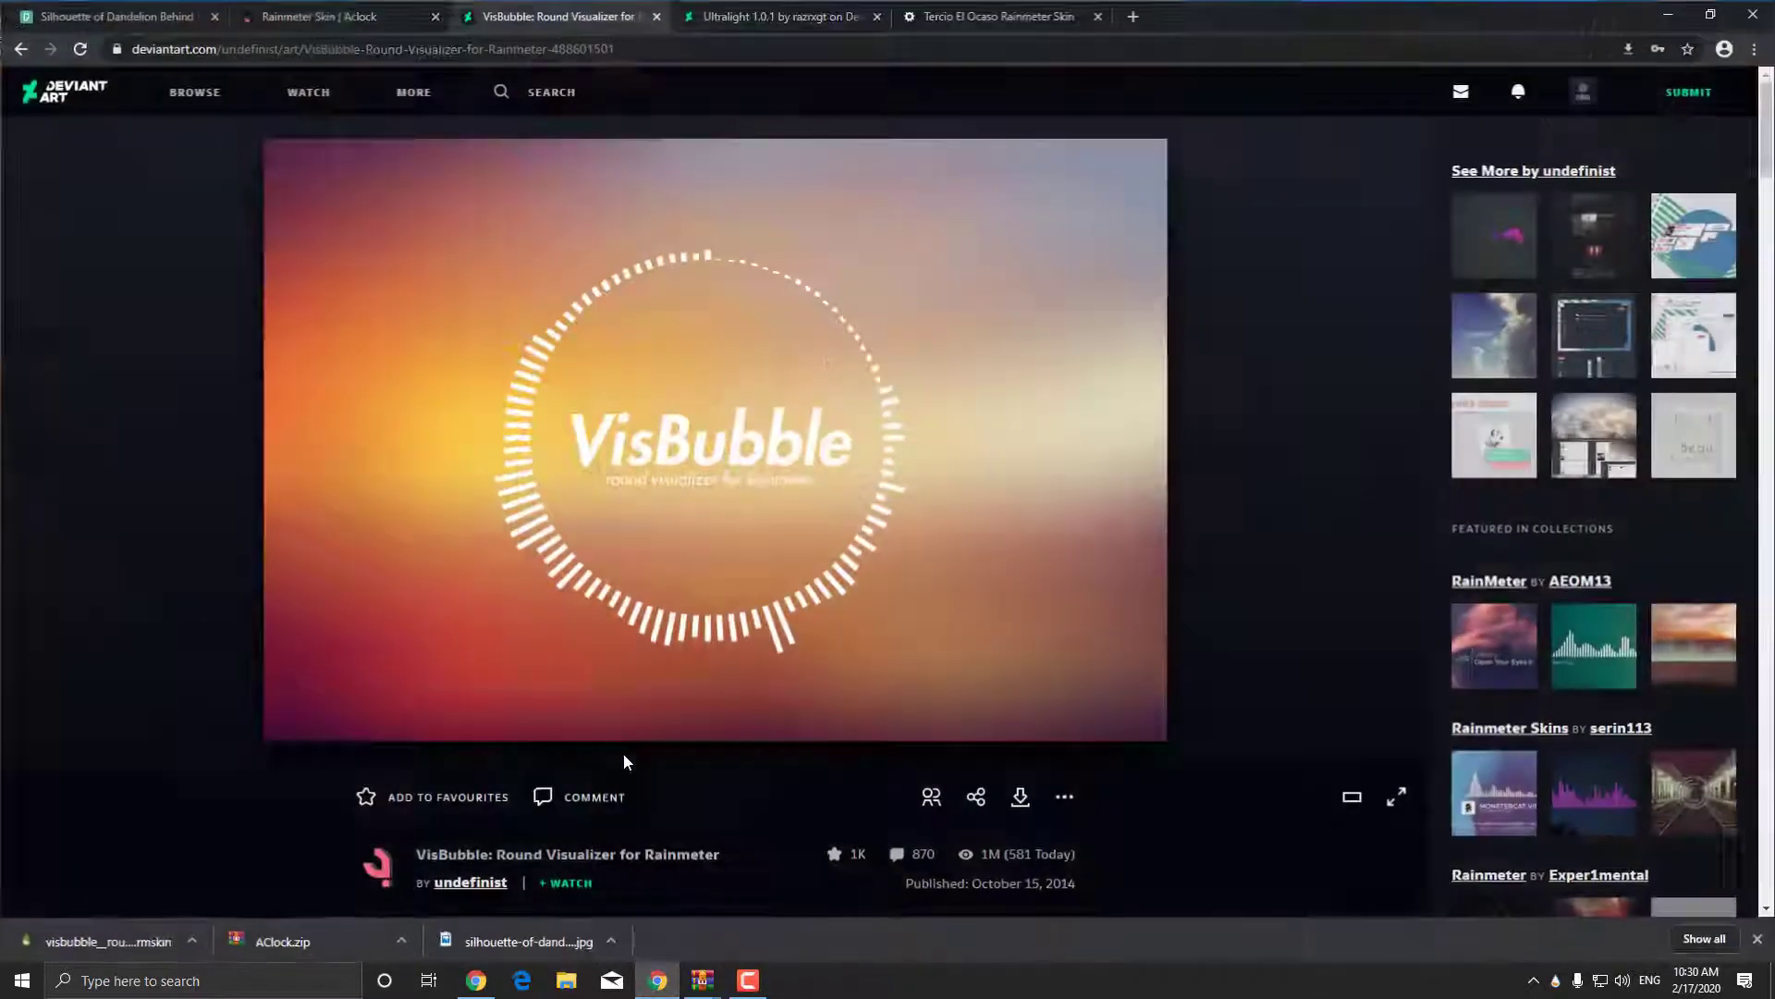
click(772, 13)
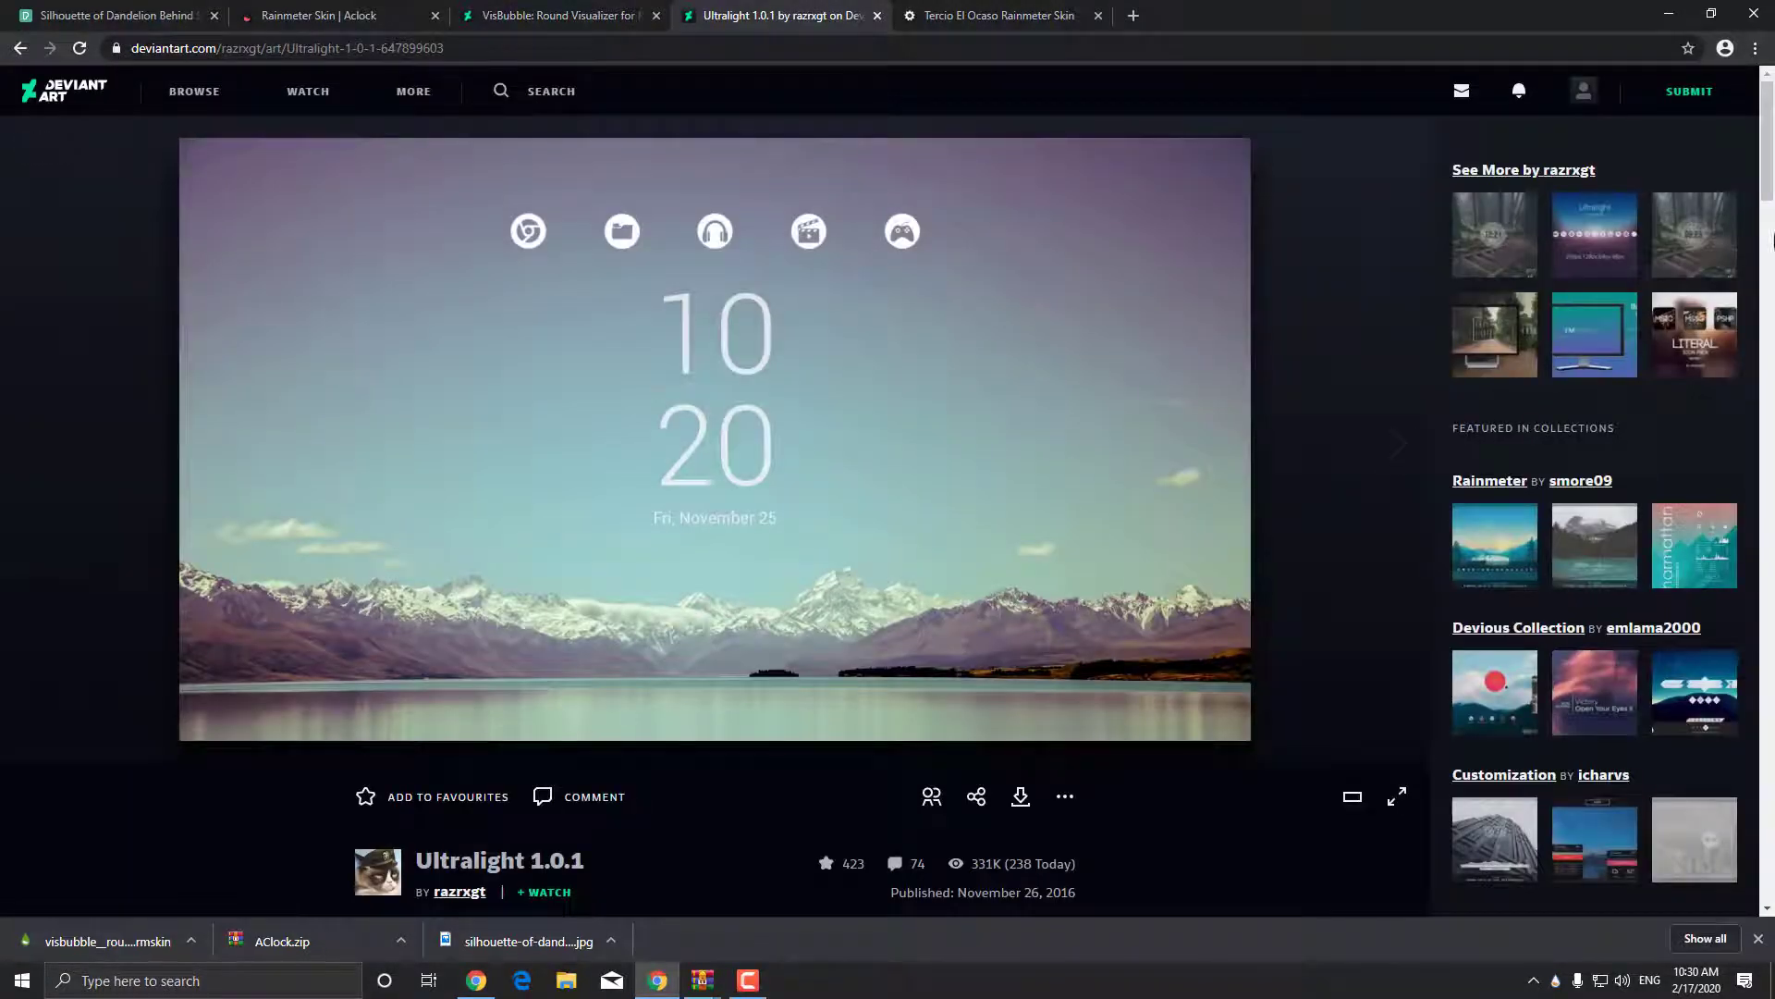
scroll(1772, 248, down, 2)
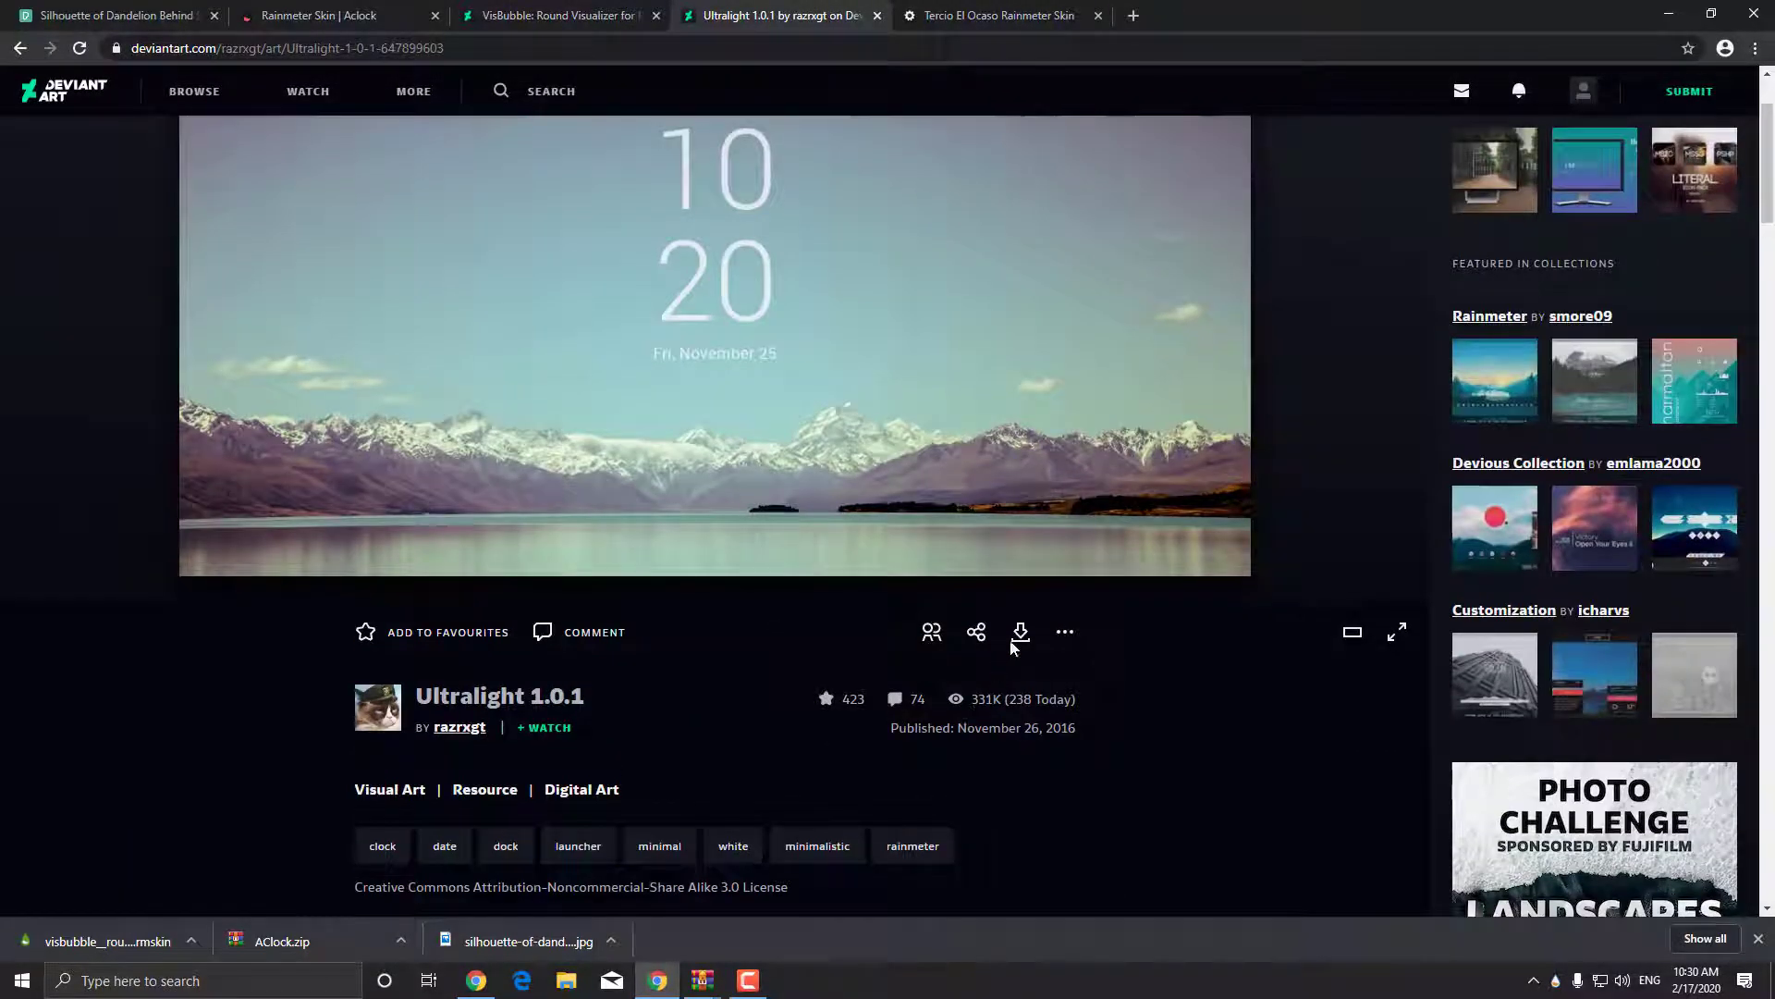
click(1021, 635)
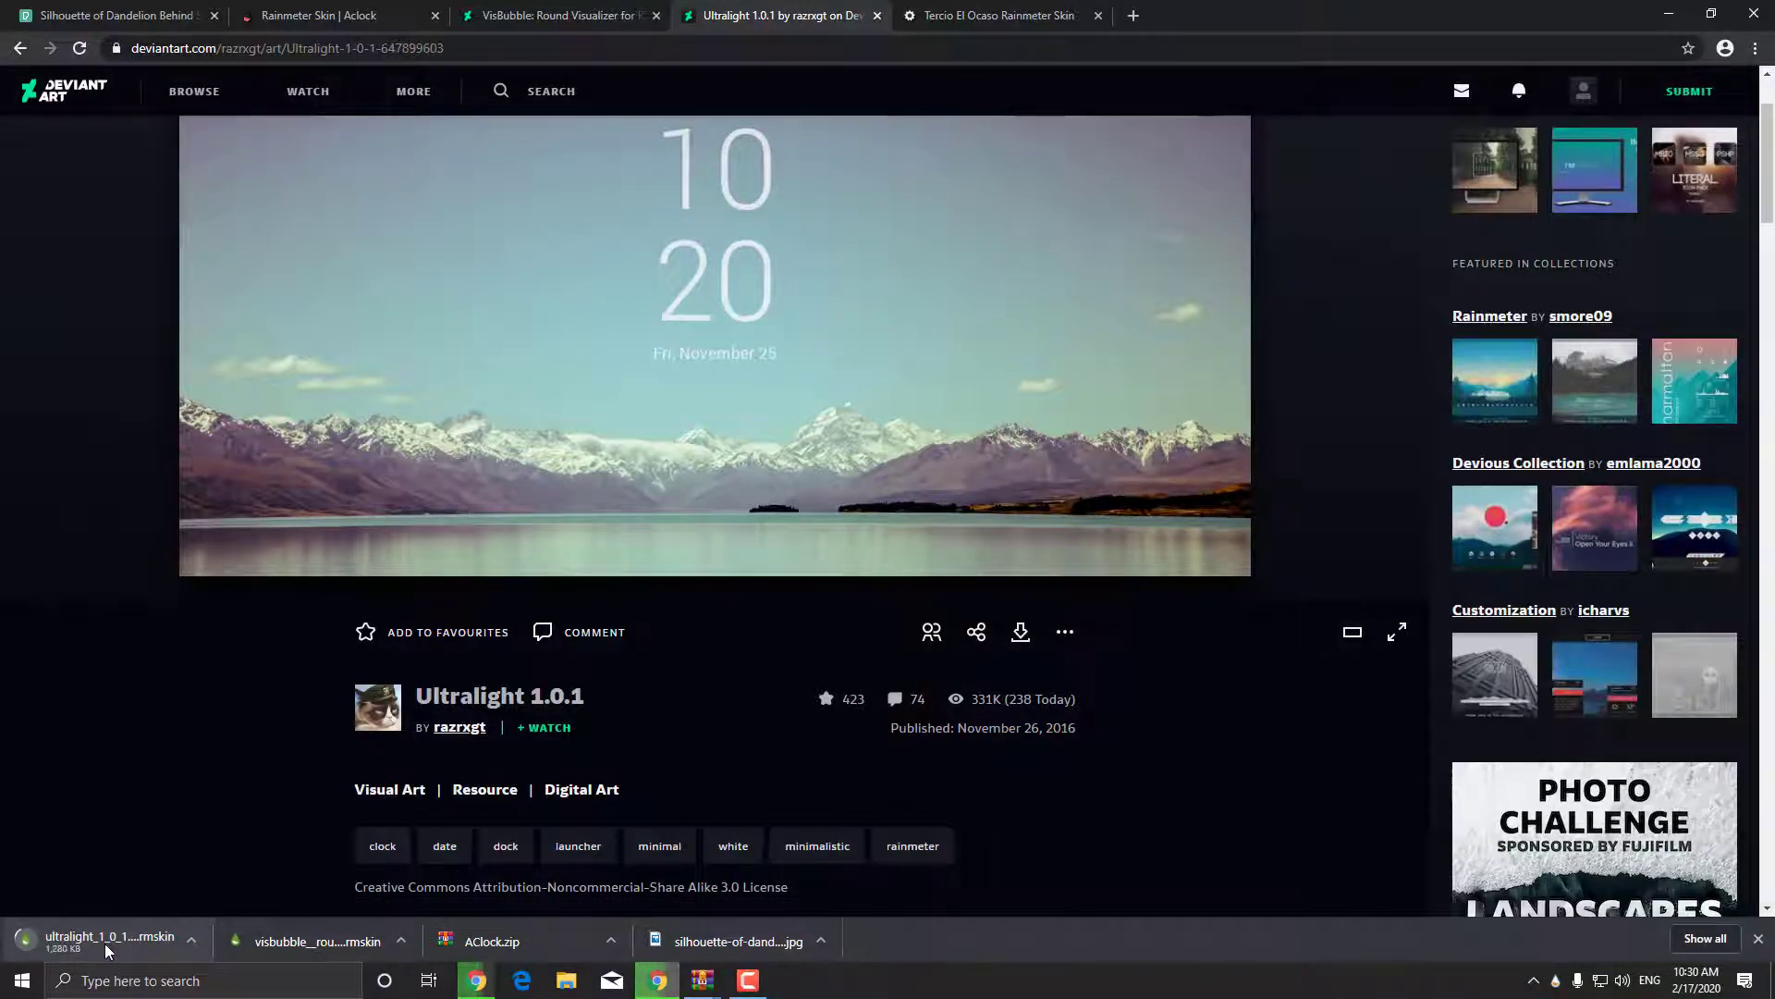
Install the downloaded Ultralight skin package with its included layout applied, and minimize the browser.
click(107, 947)
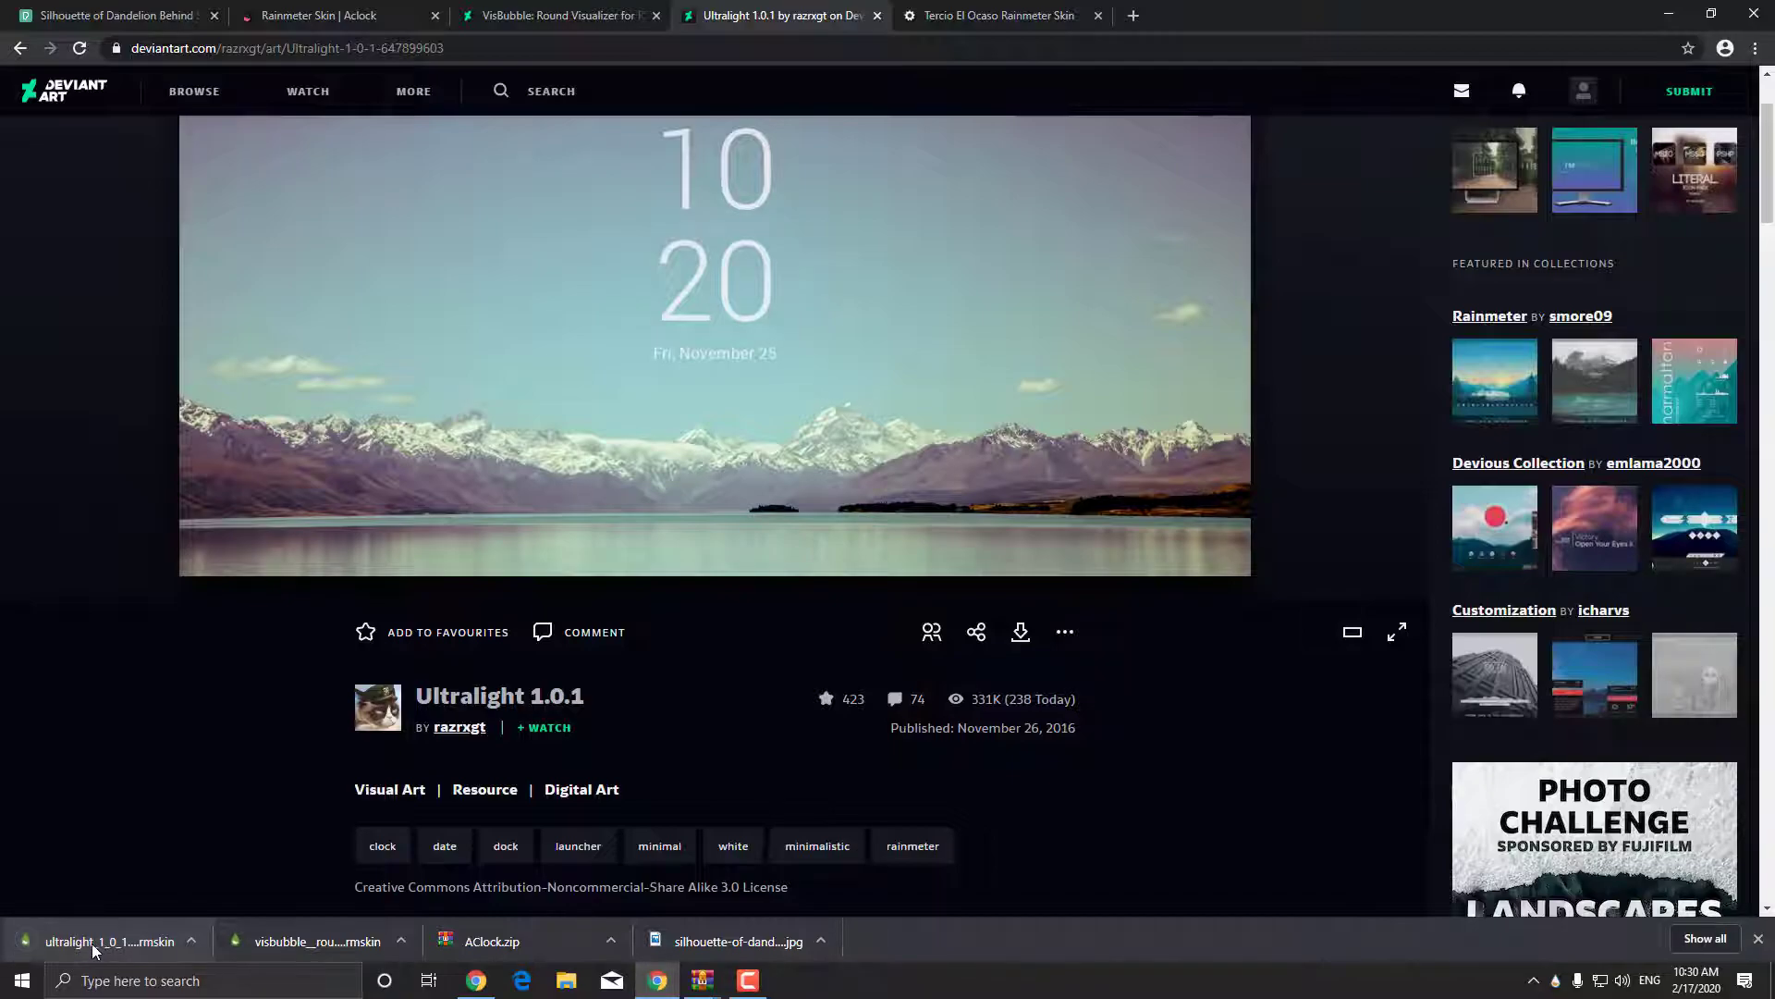
click(1667, 15)
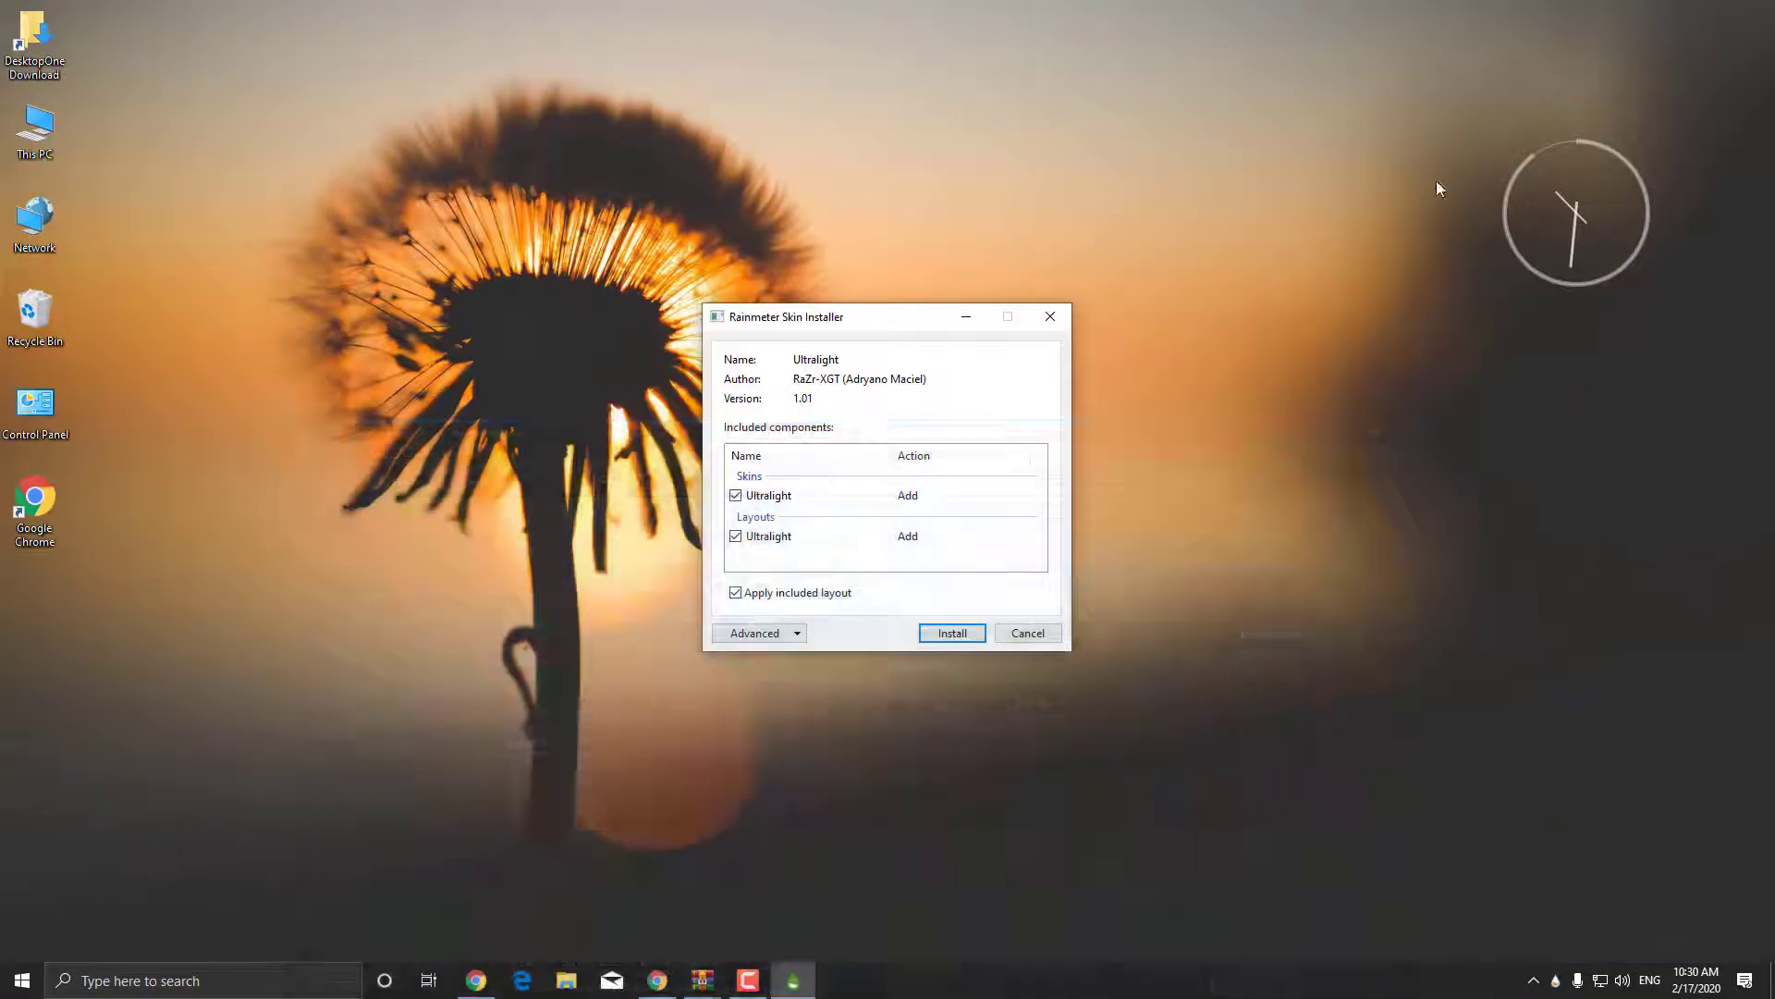
click(958, 633)
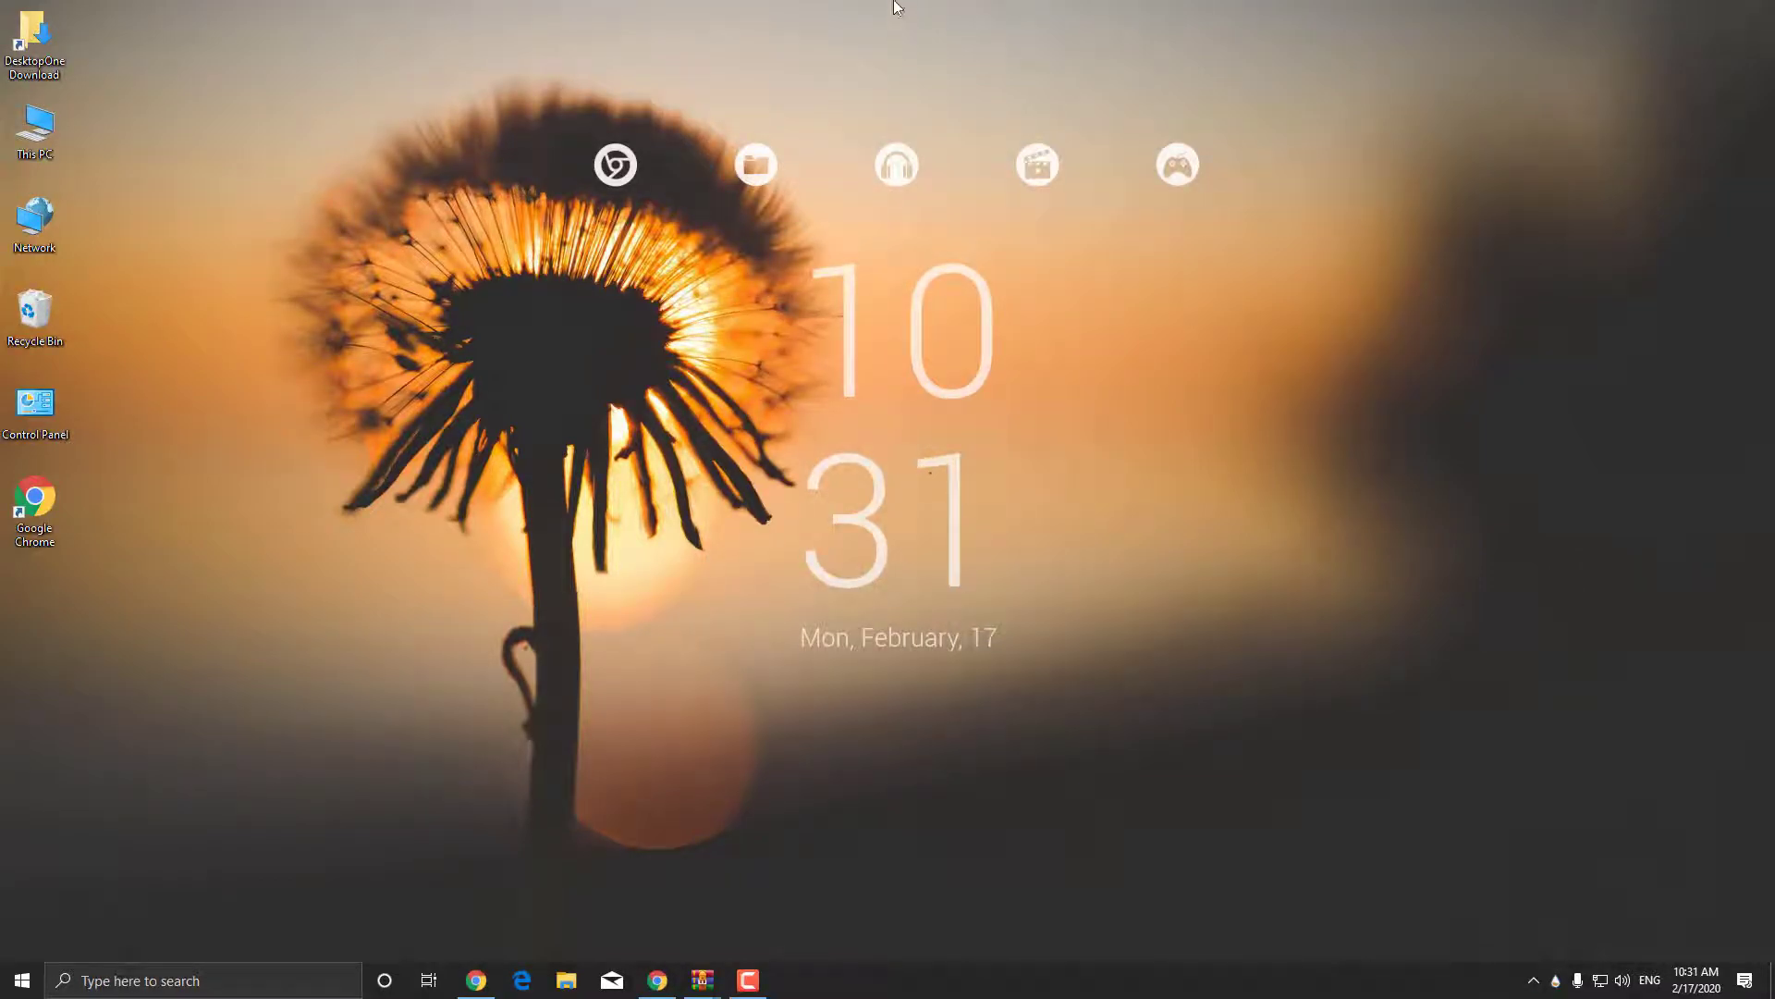
Unload the Ultralight clock skin and move the row of round launcher icons down to just above the taskbar.
drag(962, 559, 1119, 560)
right_click(1120, 561)
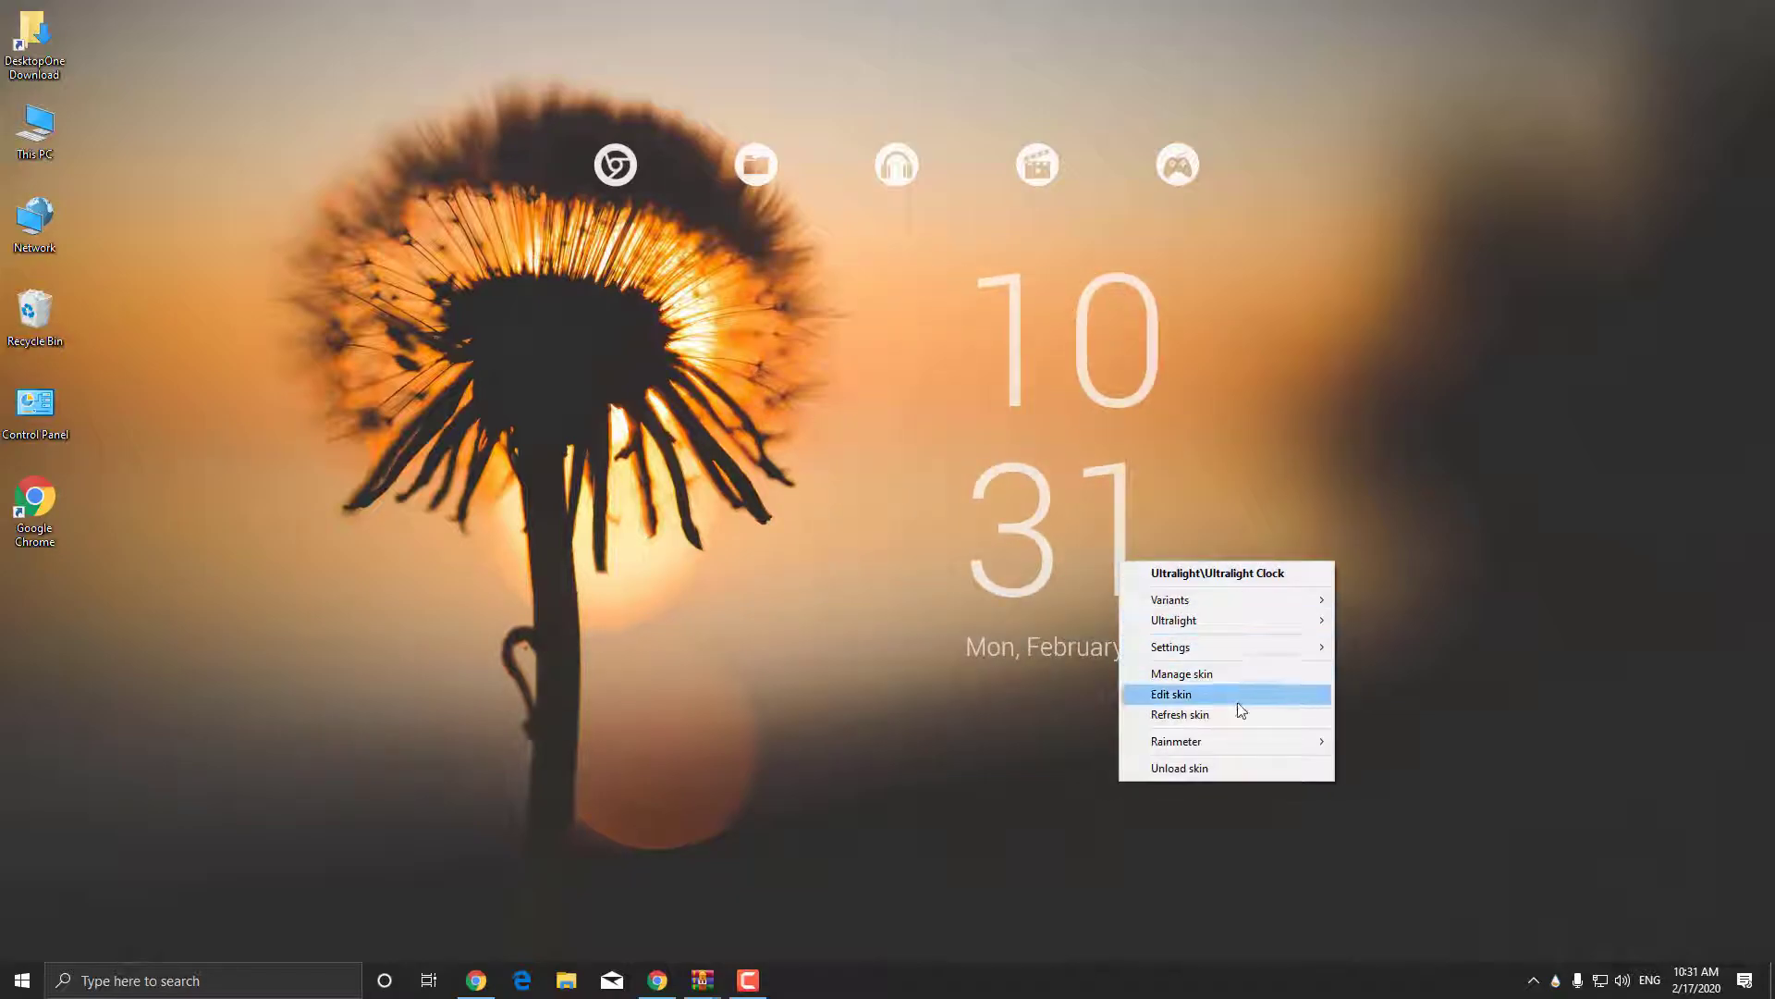
click(1167, 769)
drag(1026, 181, 910, 930)
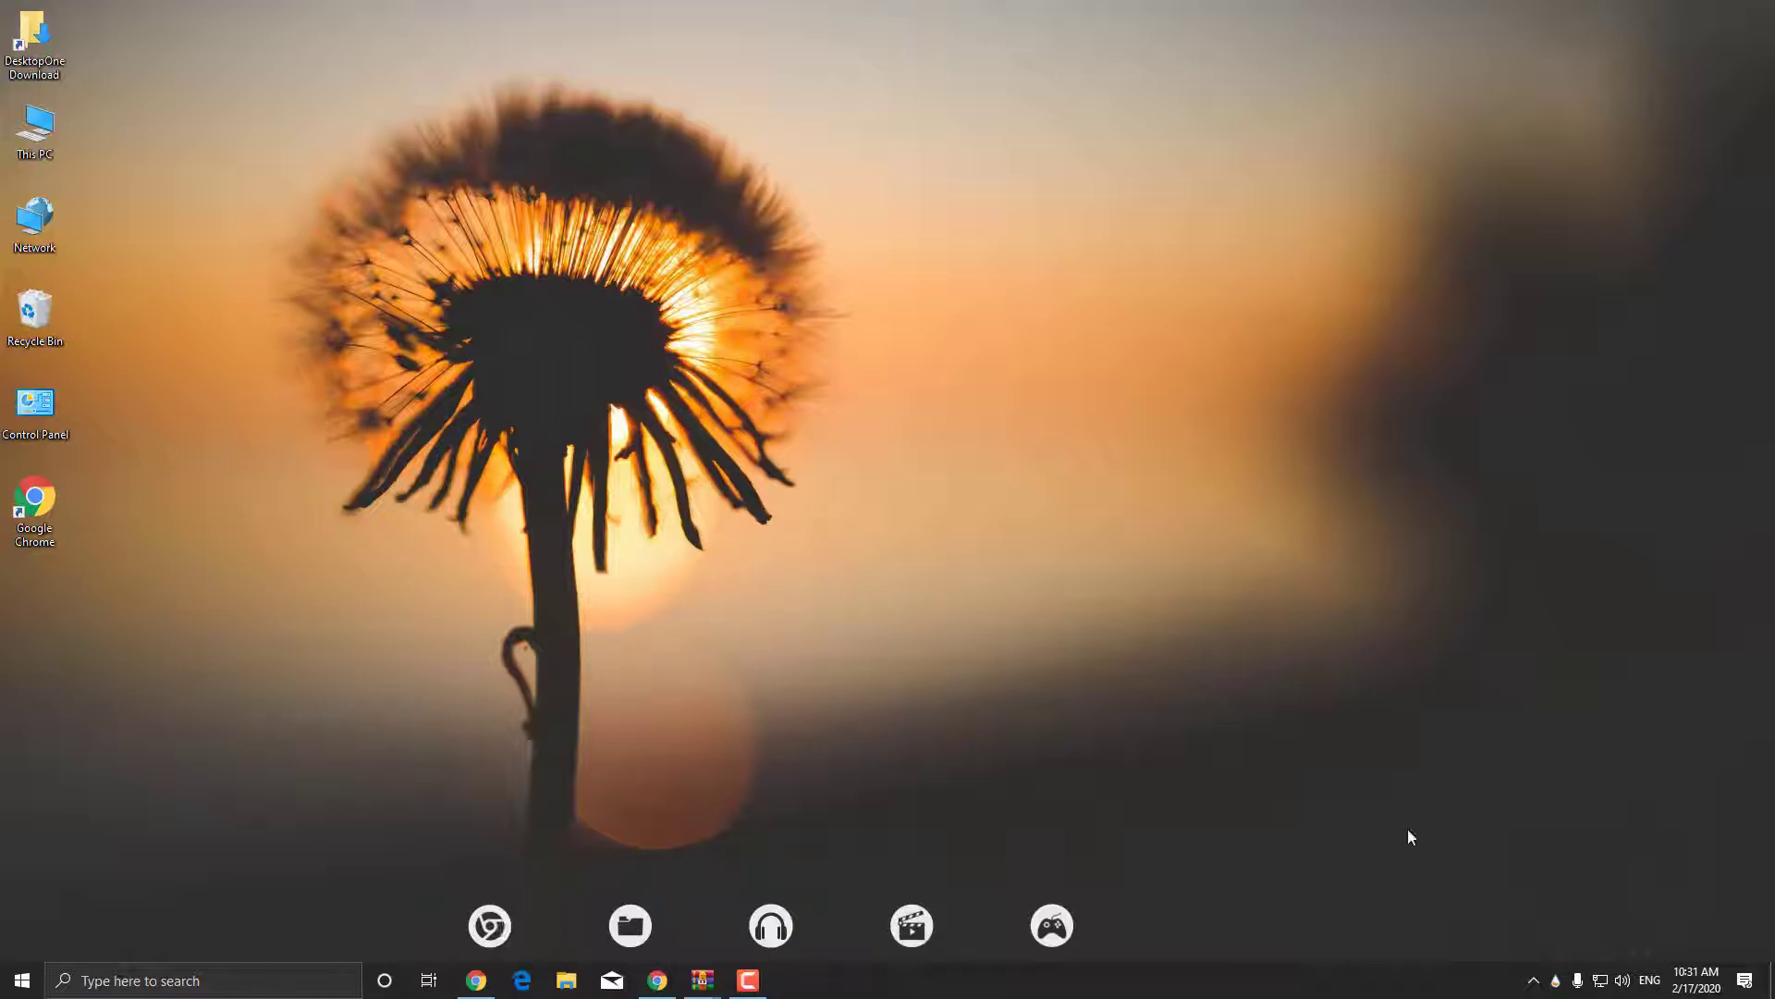
Load the Analog Clock skin's Clock2 Clock.ini and VisBubble's BarExtrude.ini through the Rainmeter manager.
click(1553, 982)
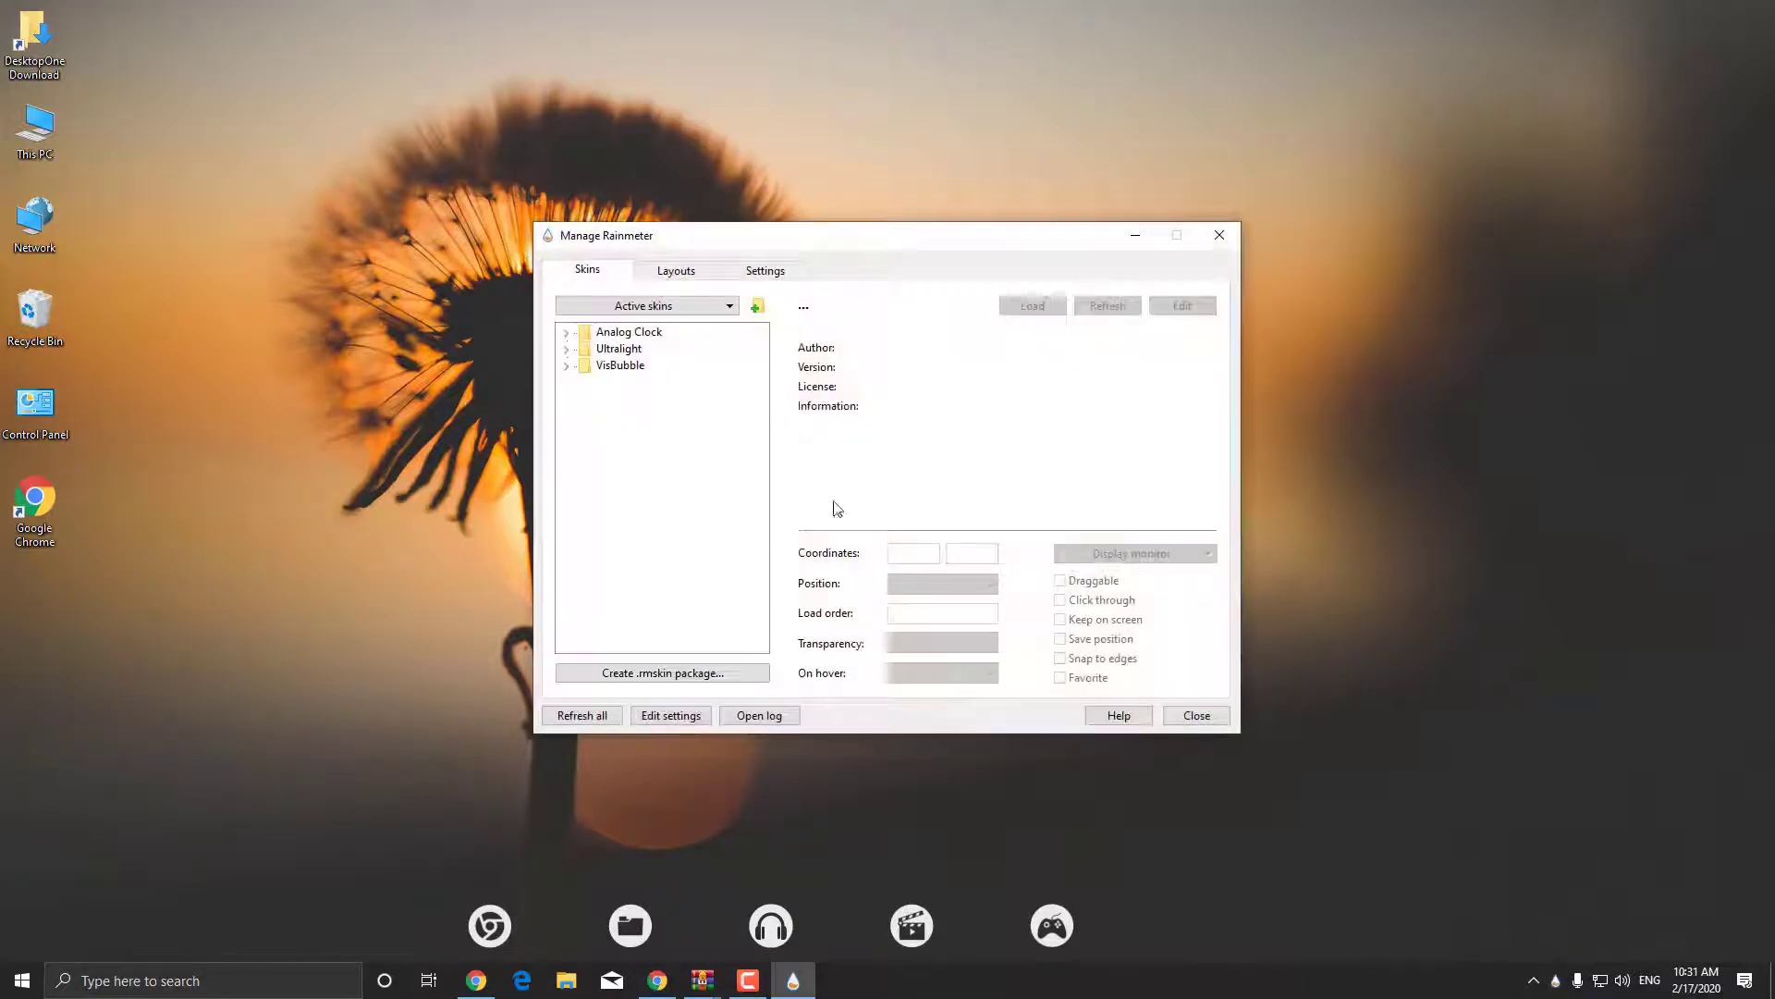
click(565, 331)
click(583, 349)
click(652, 365)
click(1028, 307)
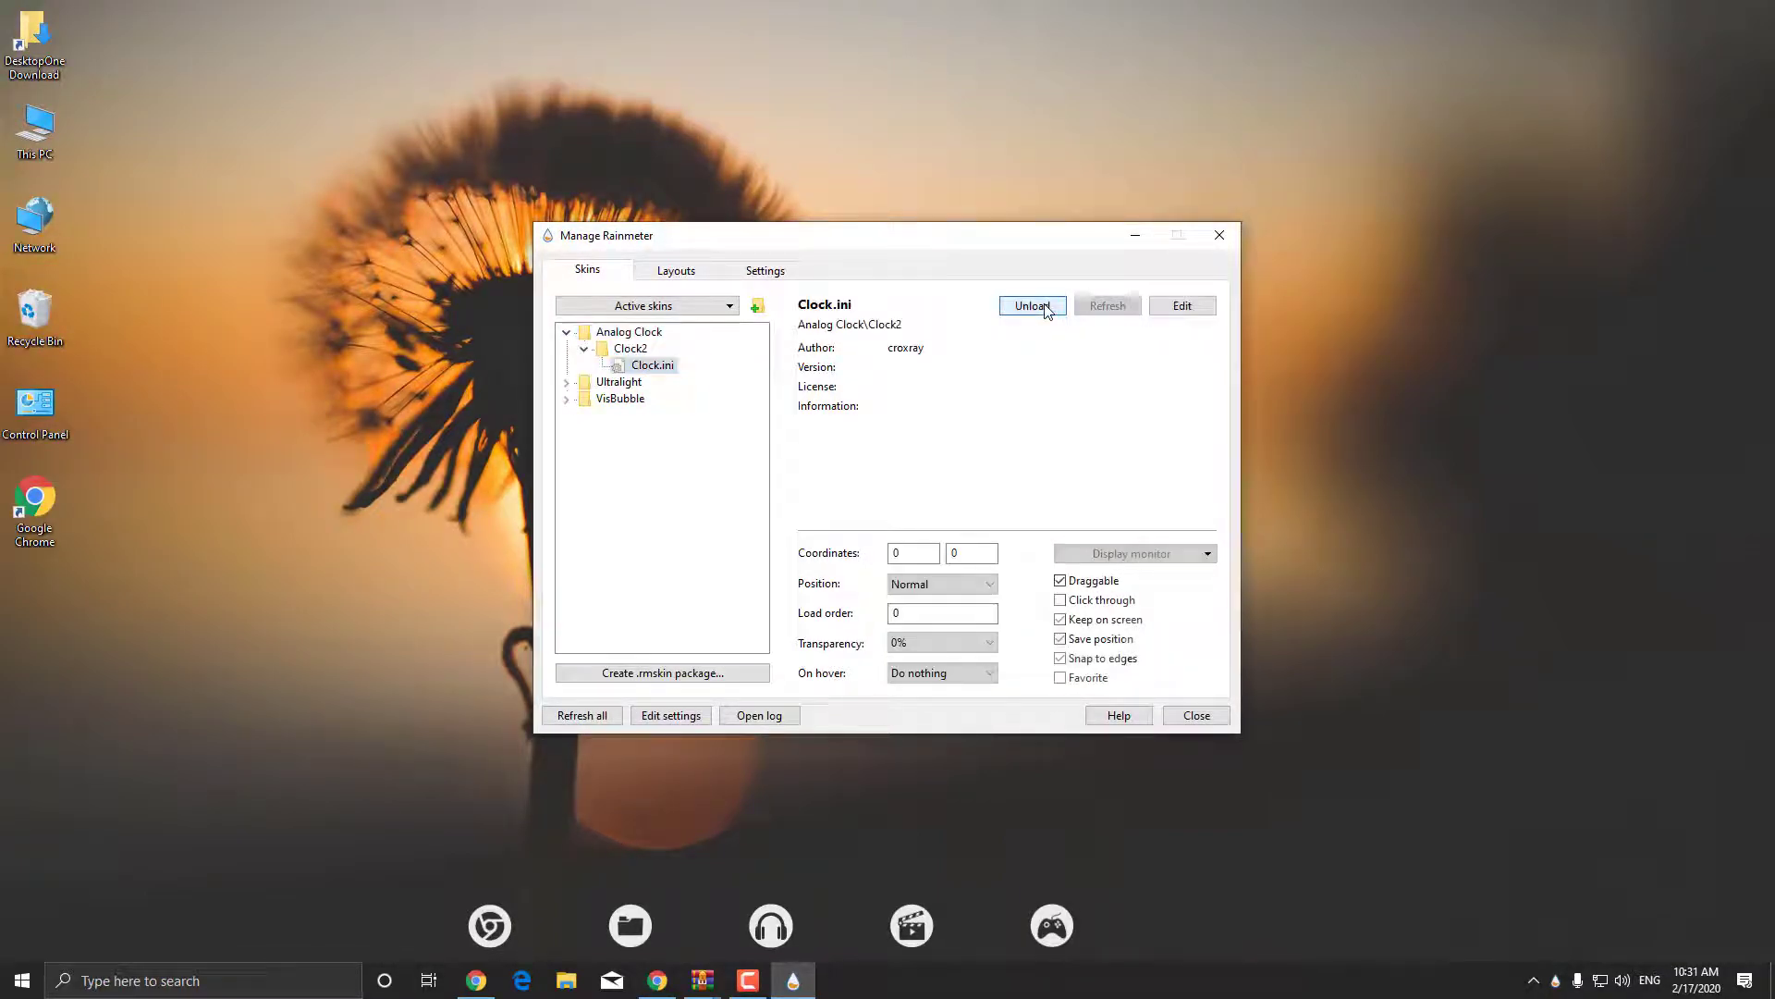
click(566, 399)
click(646, 433)
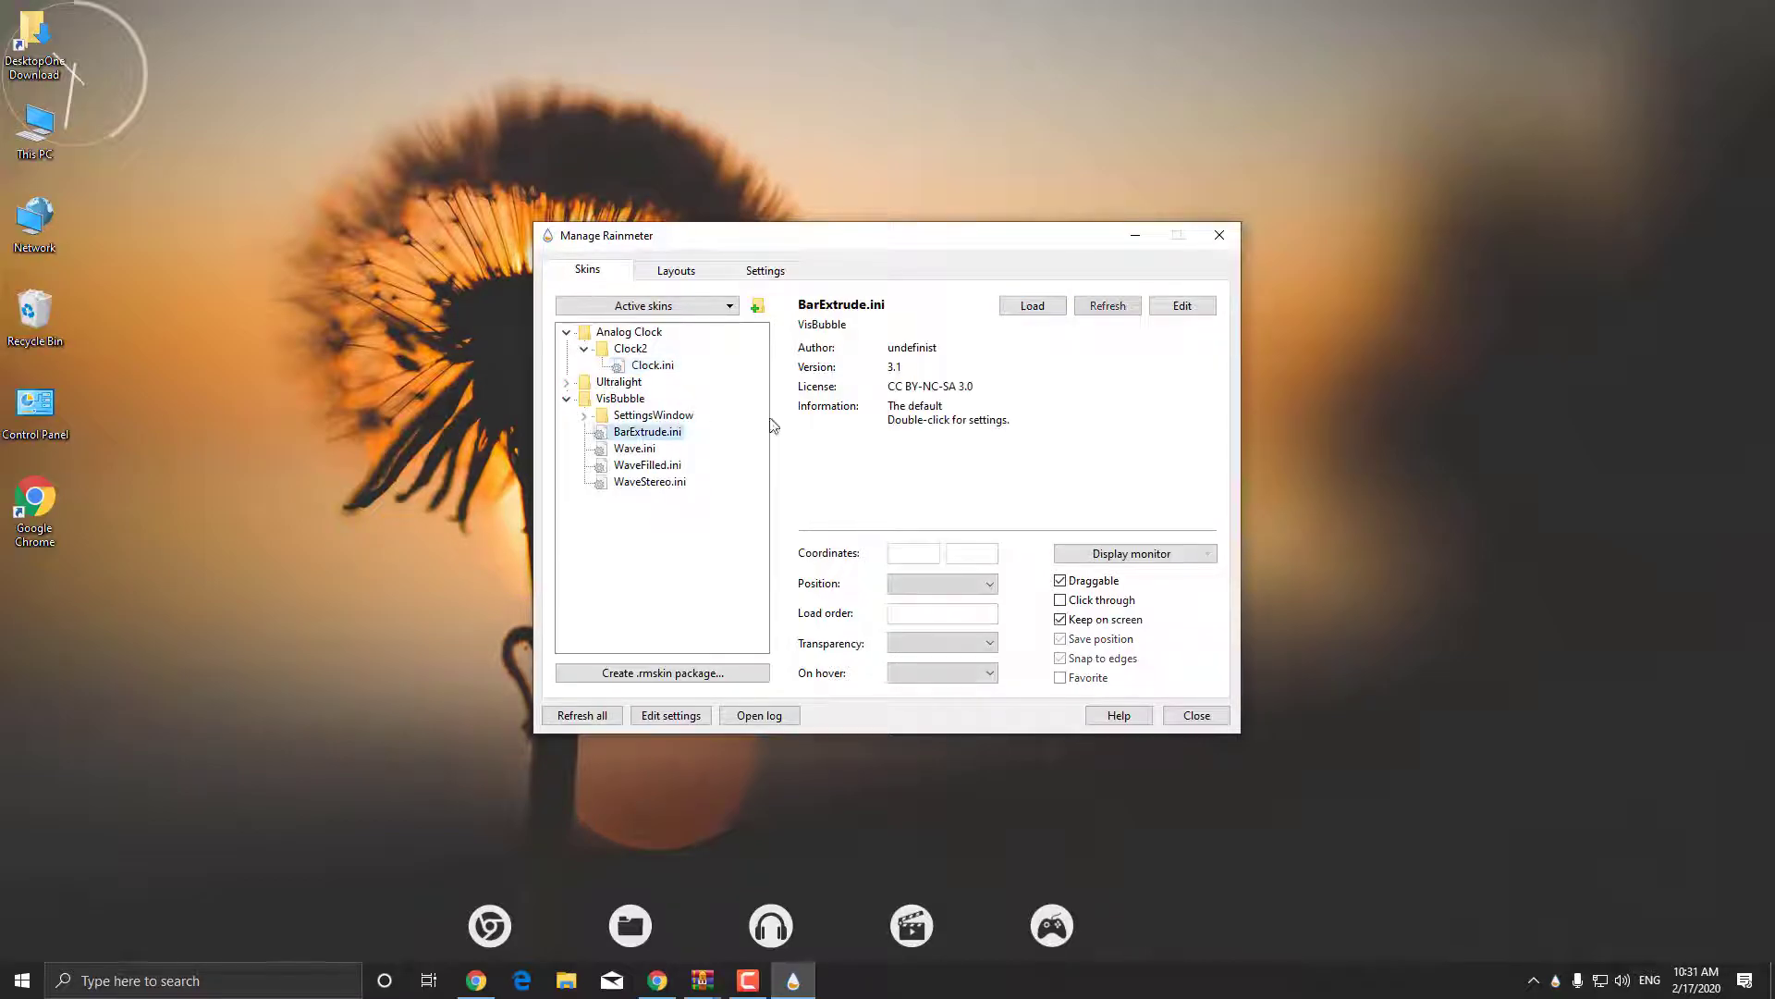
click(1031, 305)
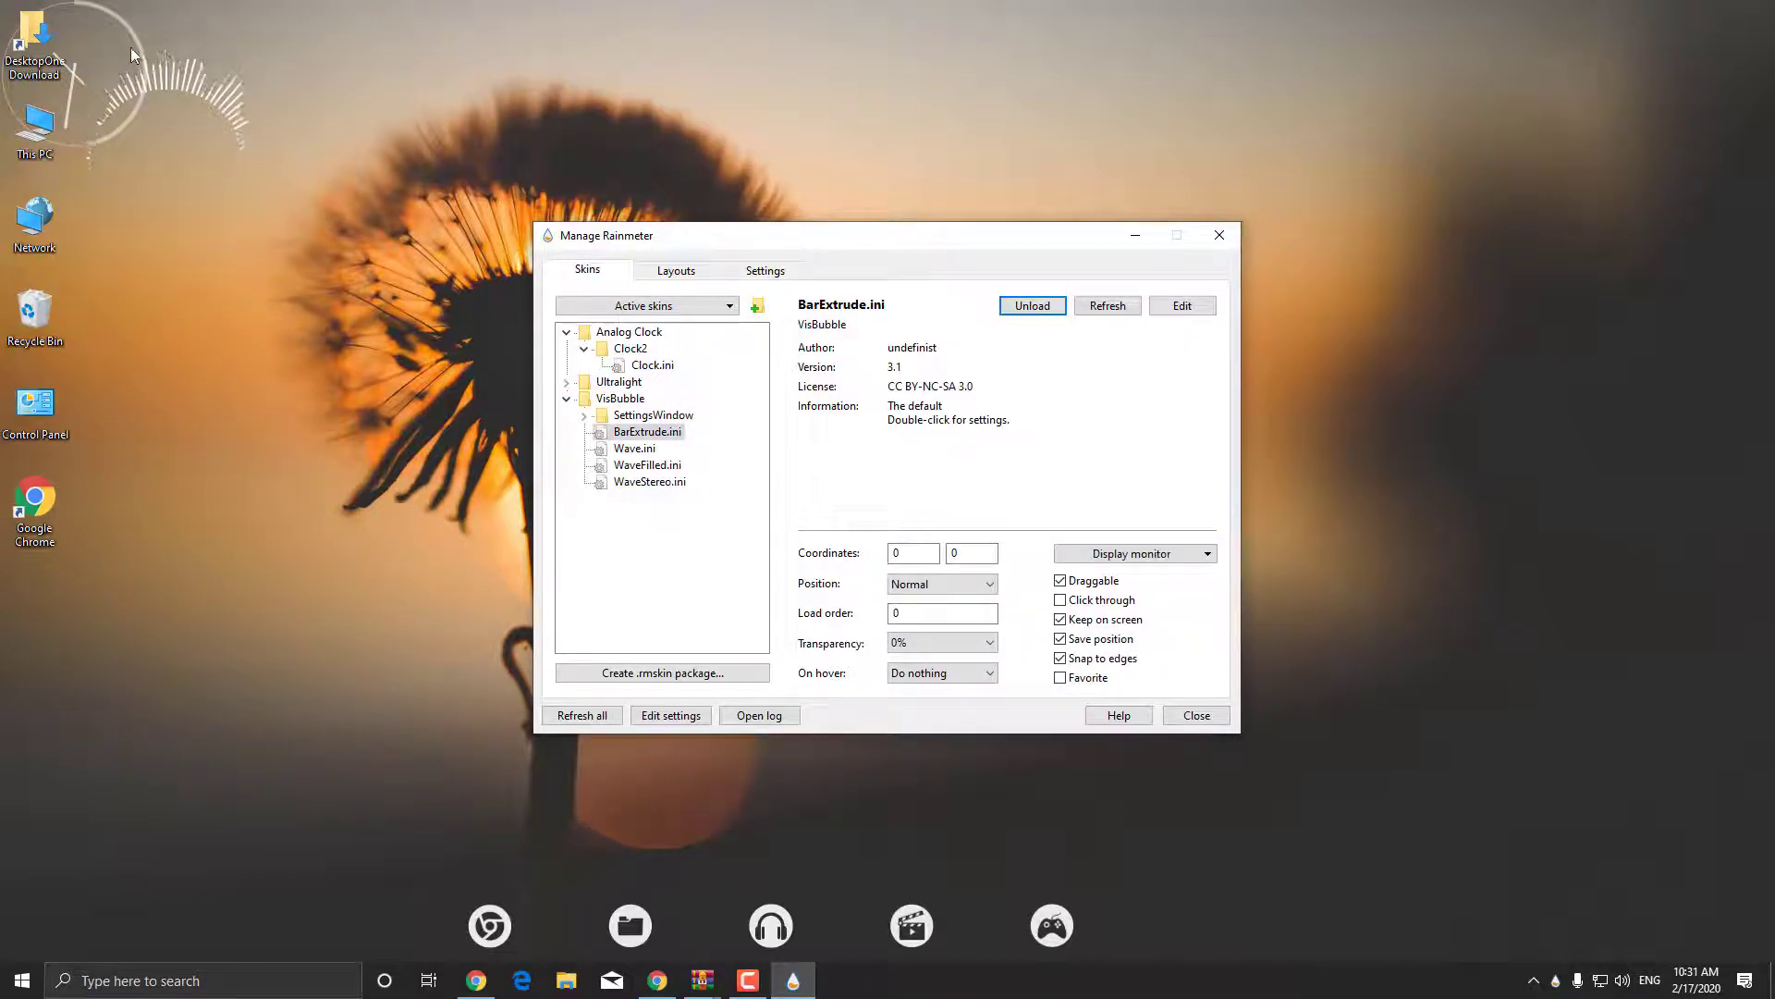
Place the analog clock in the desktop's upper-right area with the VisBubble visualizer arched over it, and collapse the expanded skin folders.
drag(137, 42, 921, 120)
drag(1193, 104, 1141, 58)
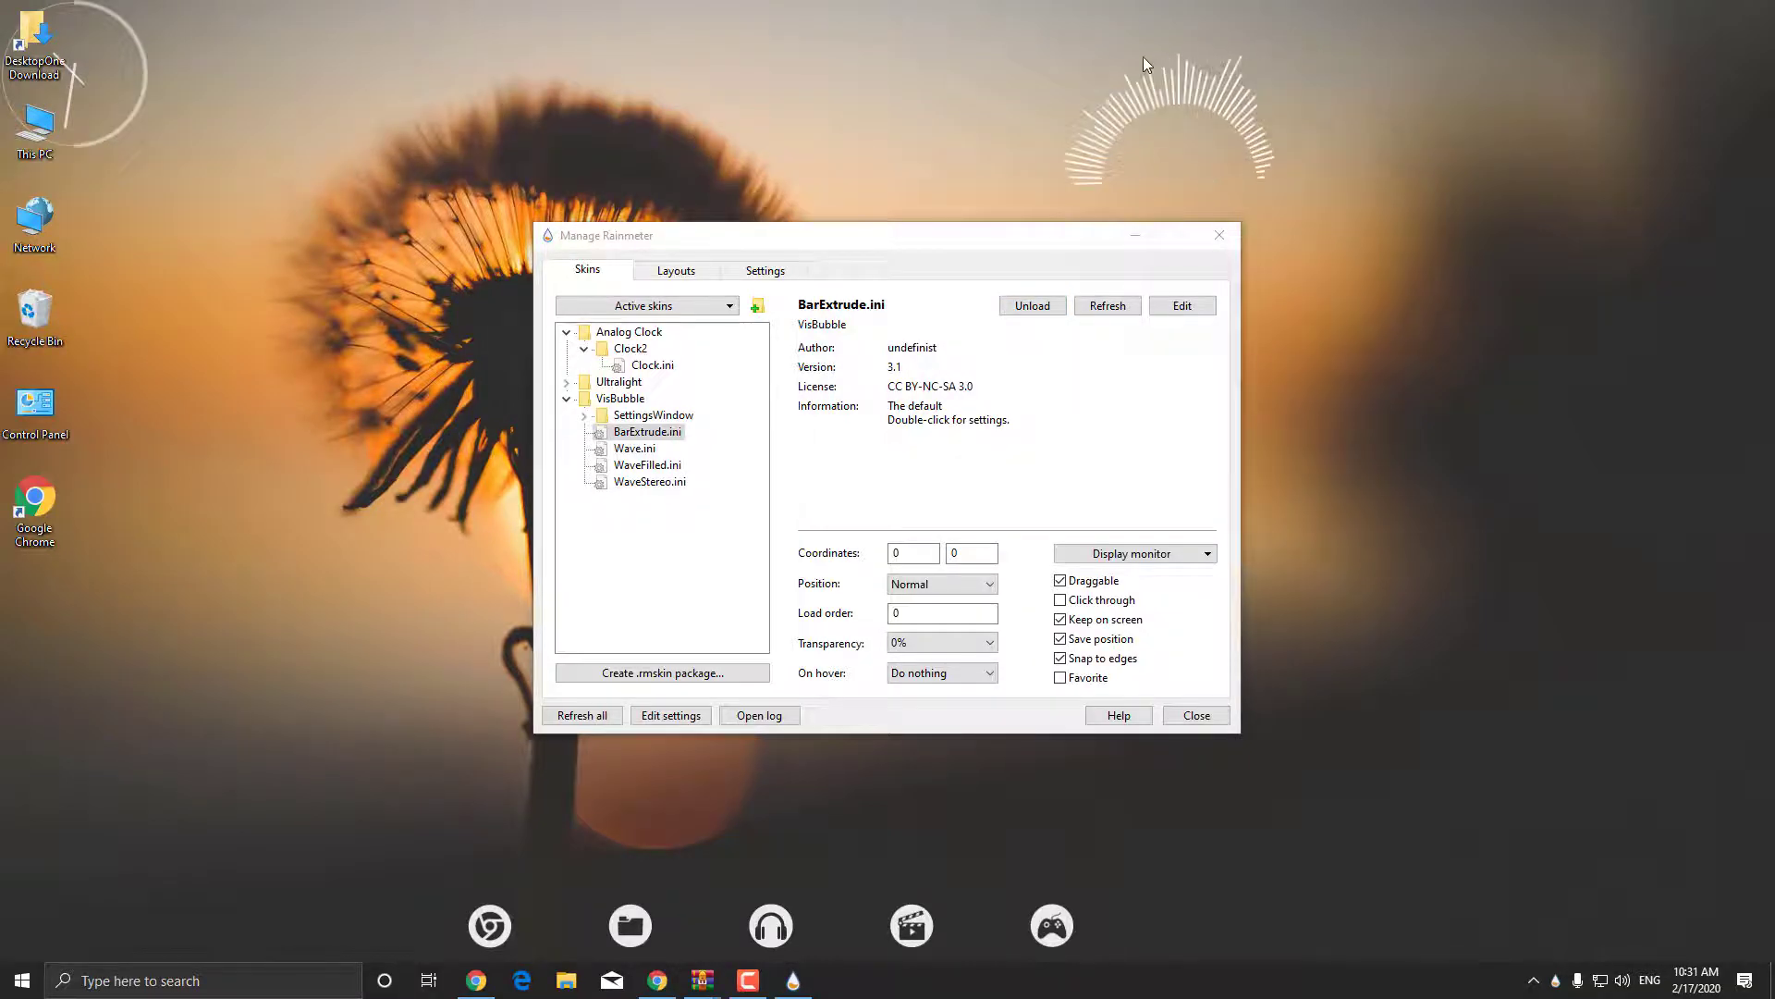
drag(148, 69, 1645, 193)
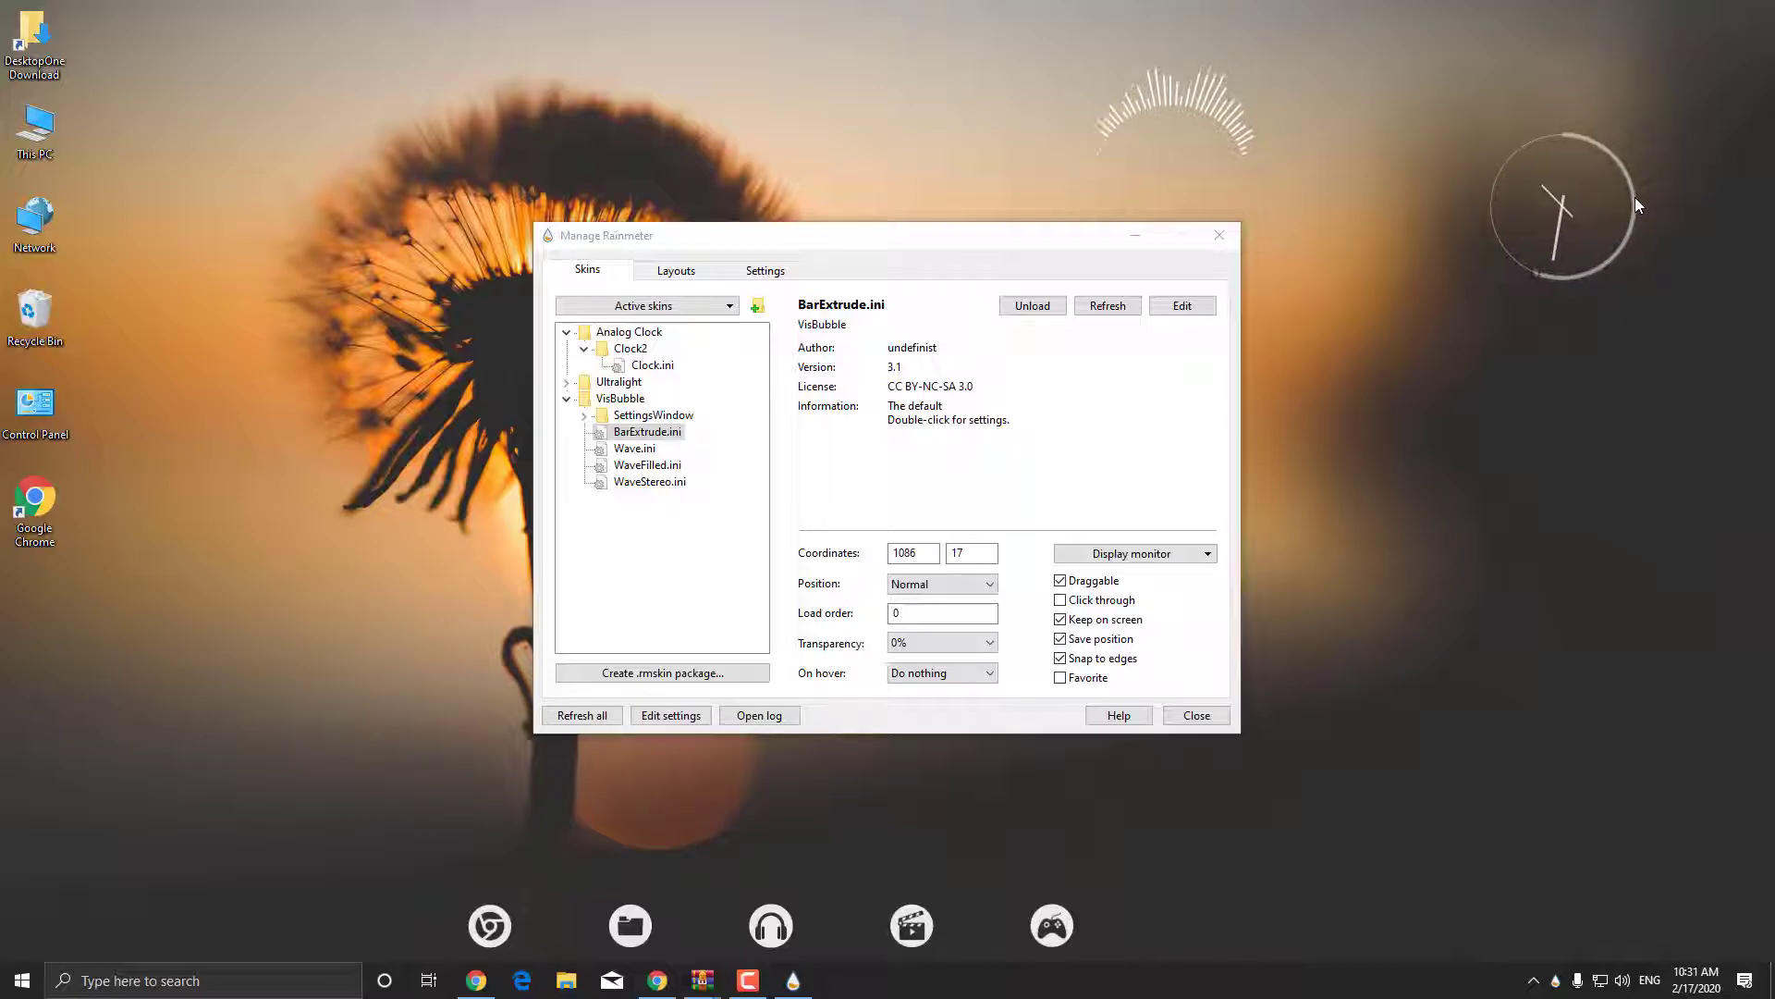
drag(1202, 109, 1613, 120)
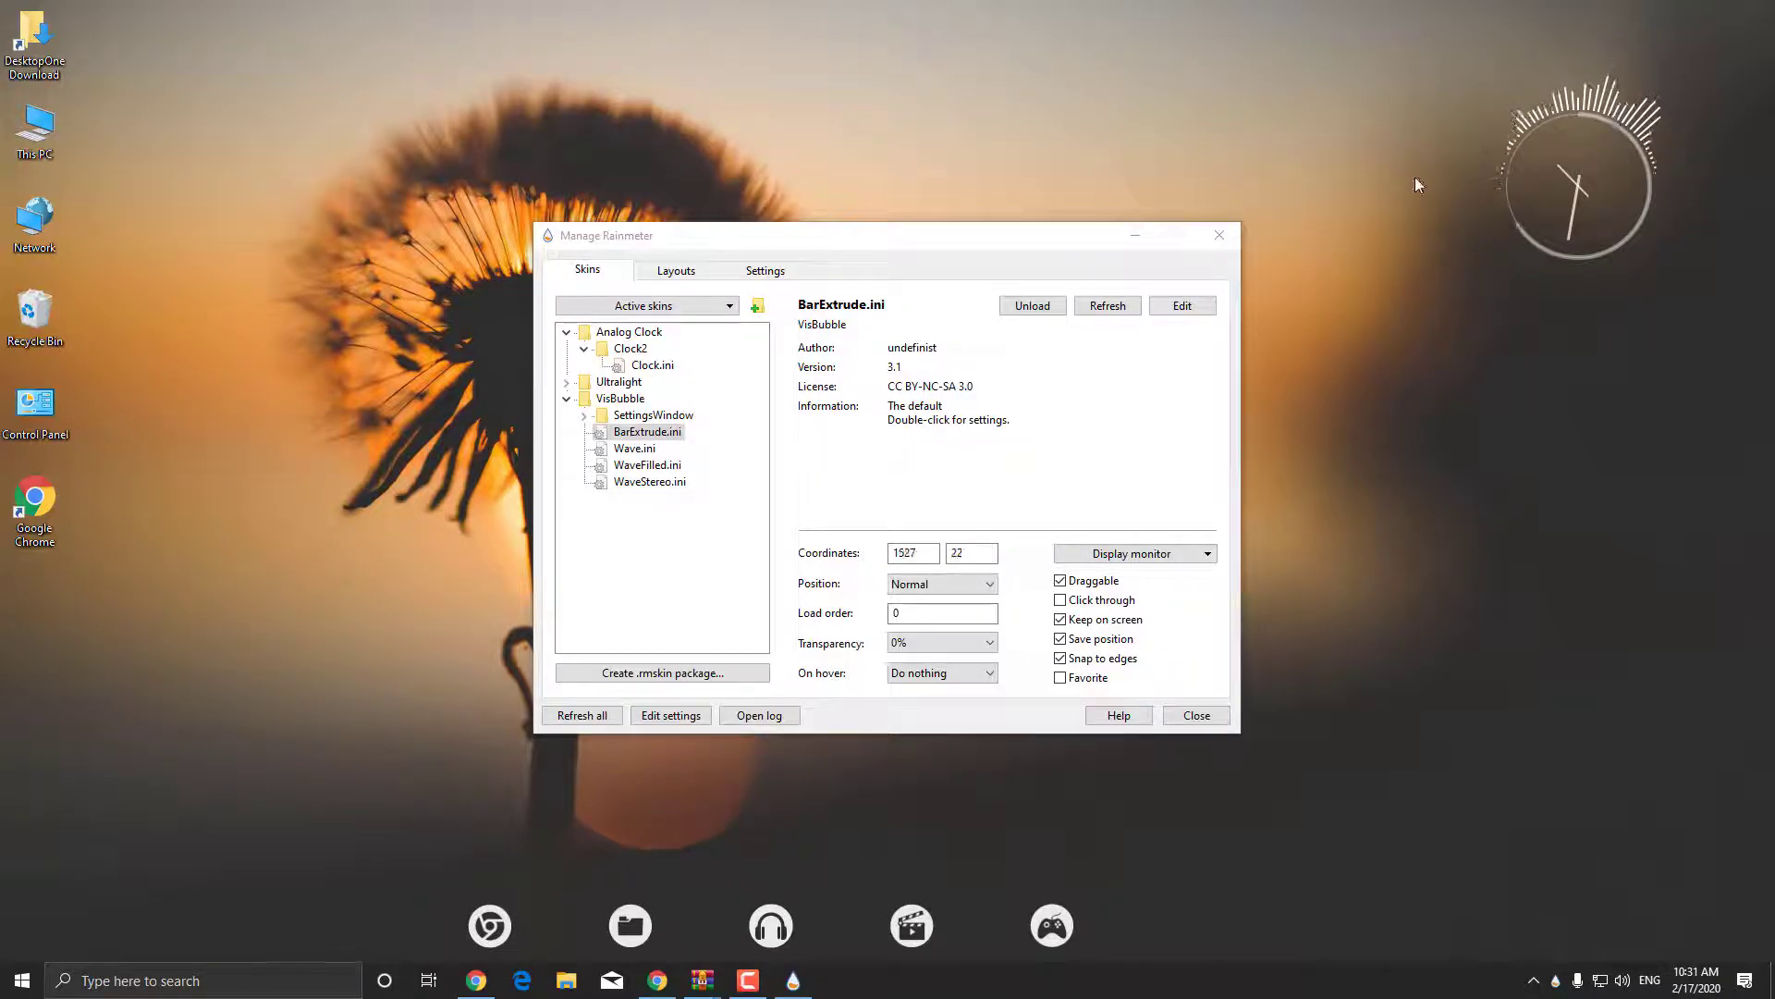
click(567, 399)
click(583, 348)
click(566, 332)
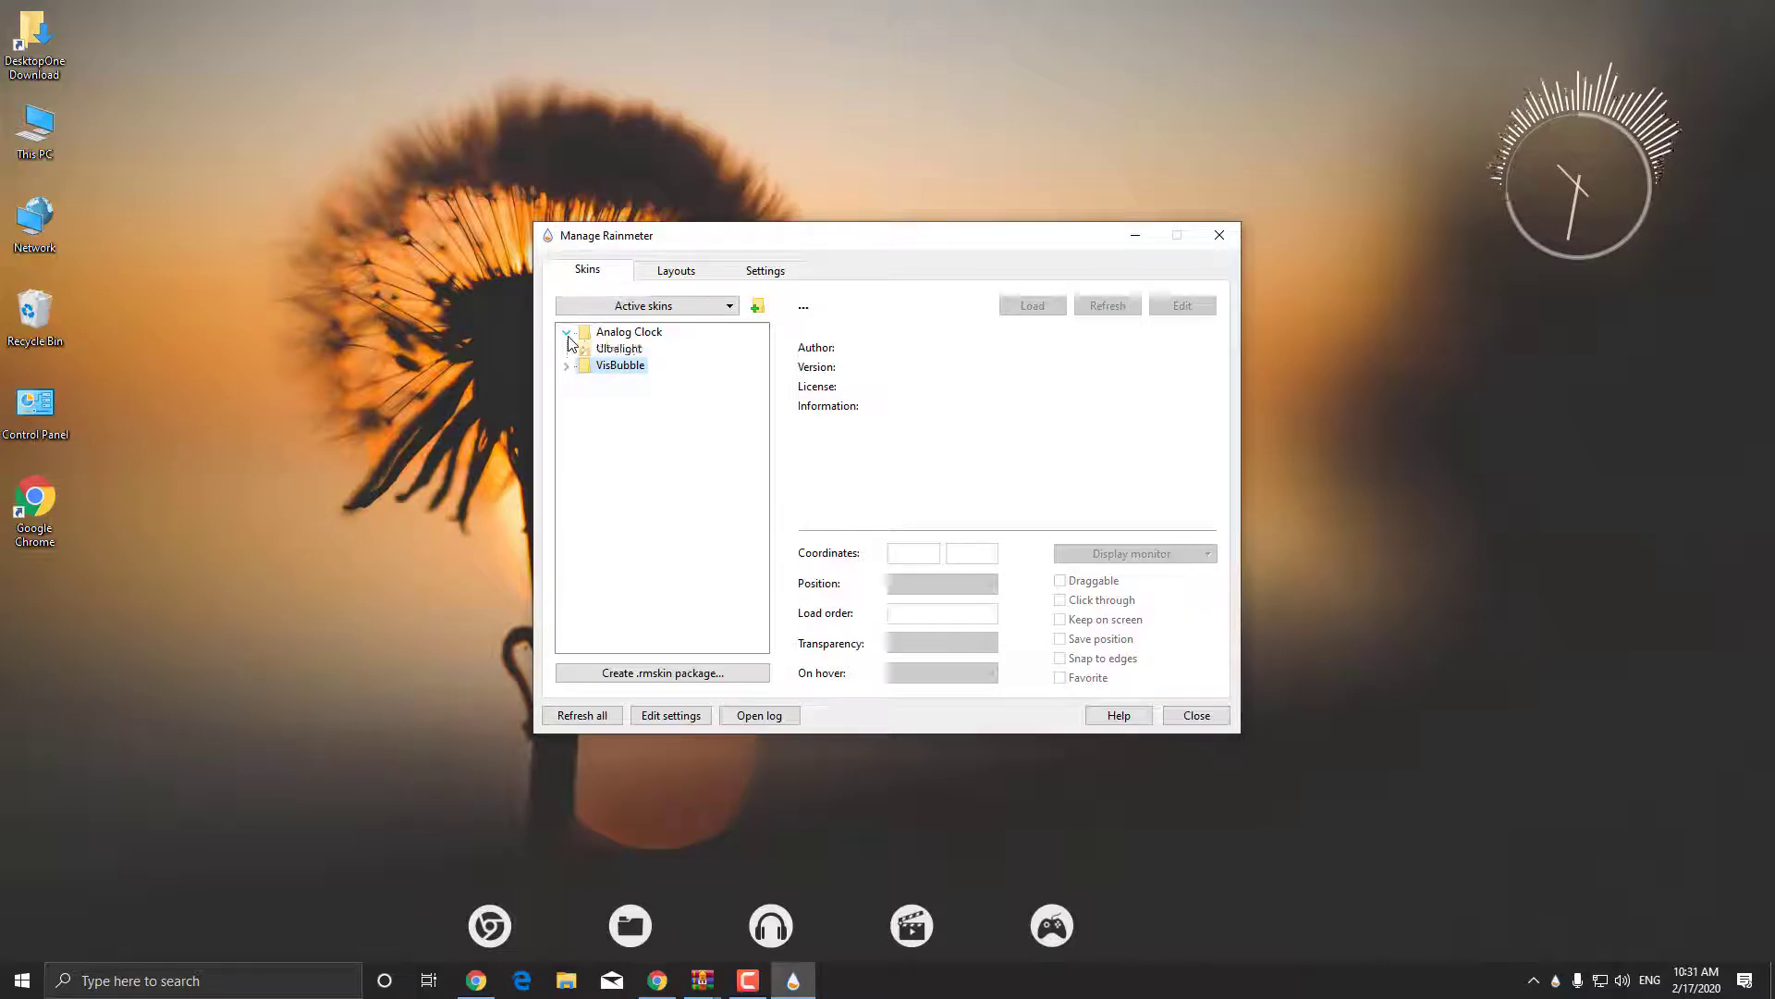
Download tercio-el-ocaso.rmskin from the Tercio El Ocaso page in Chrome and install the Tercio LS2 Clock skin.
click(657, 980)
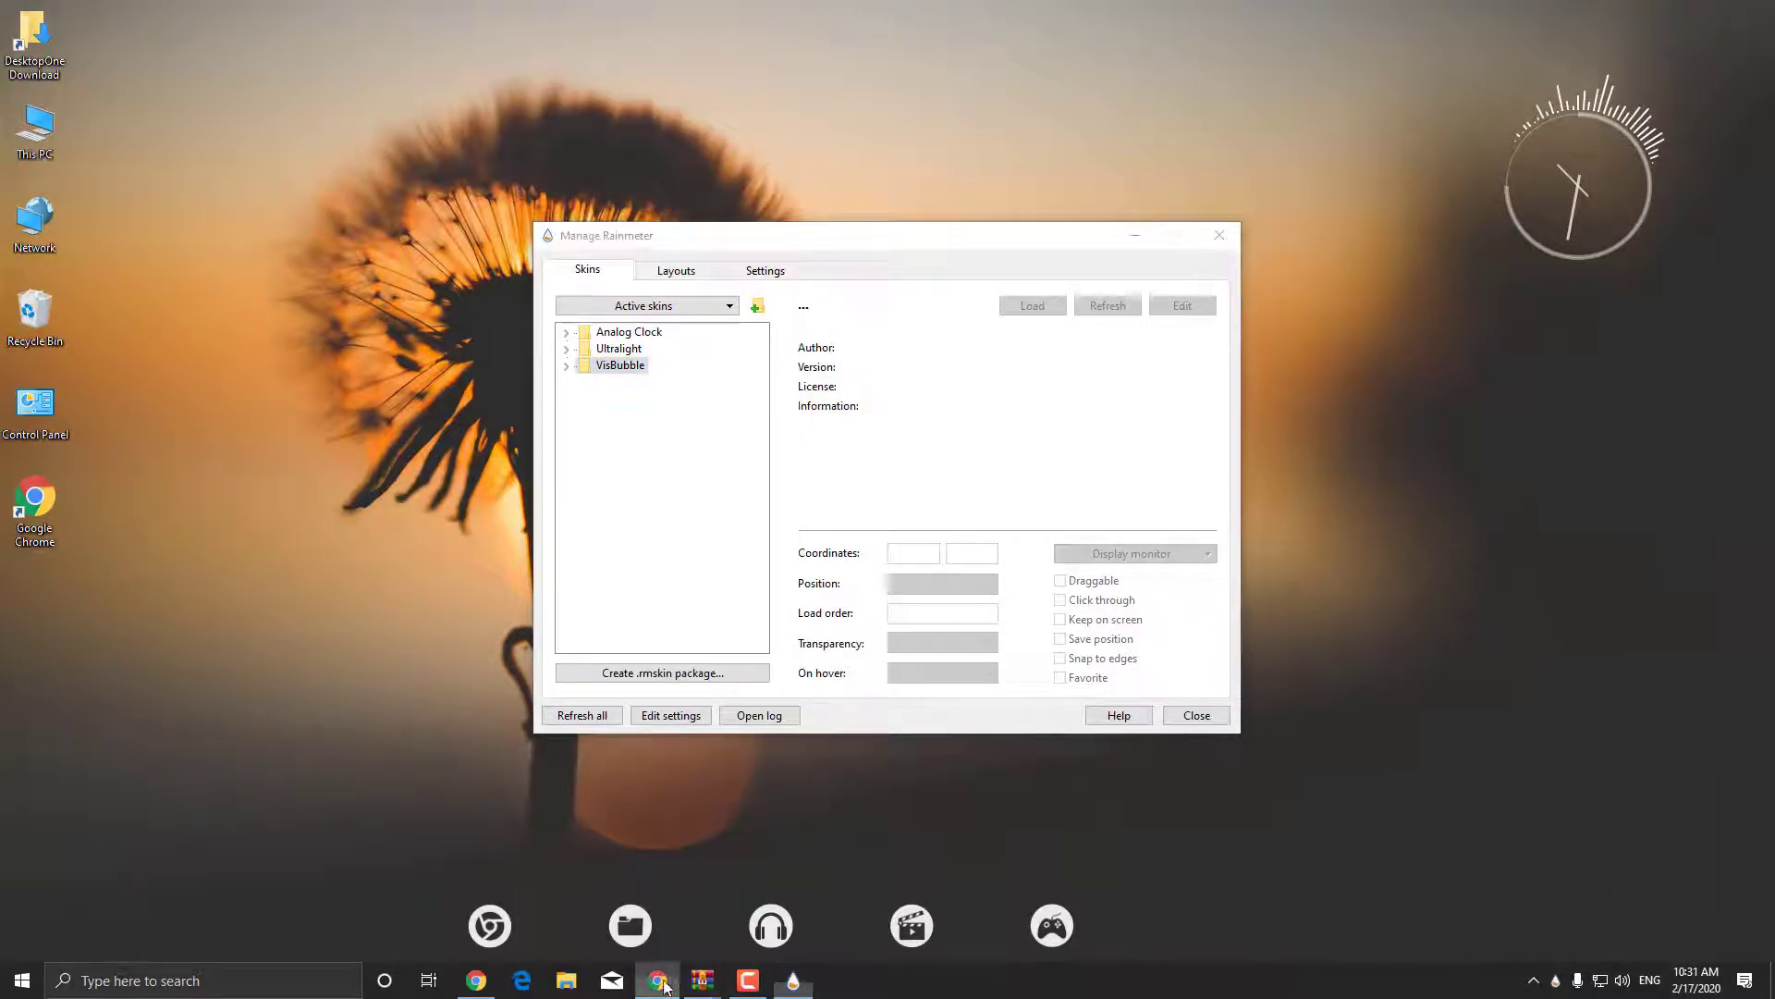
click(945, 14)
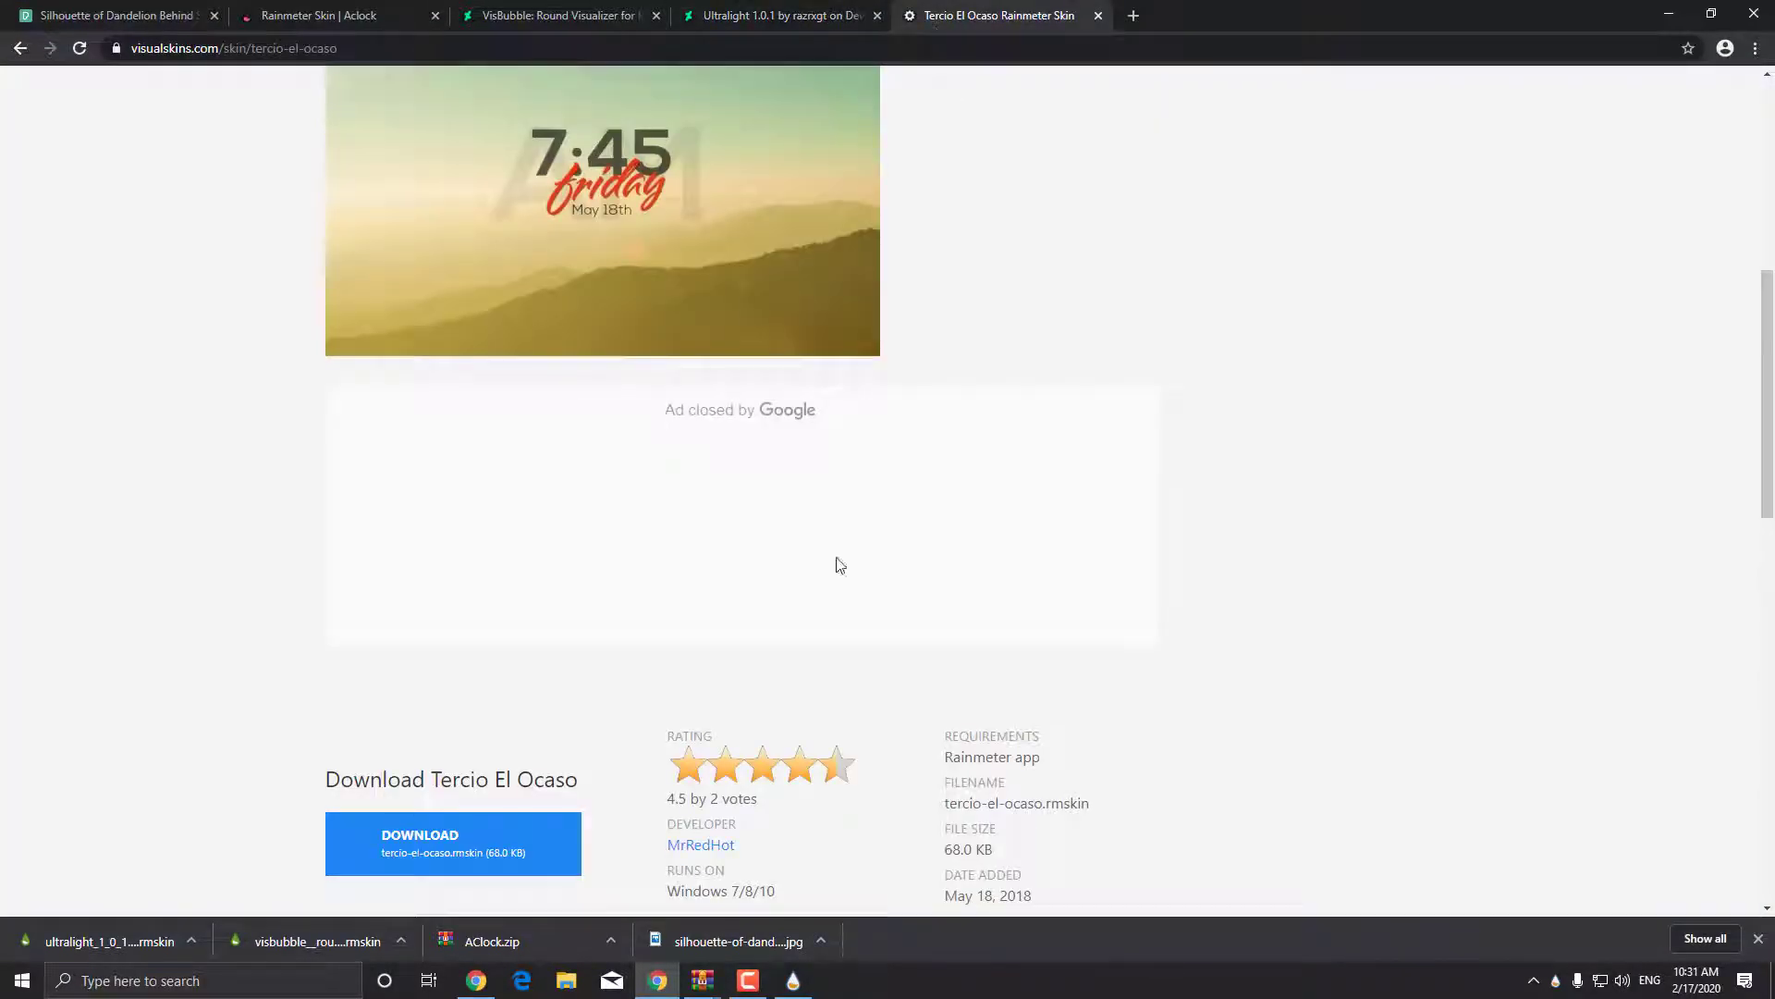
scroll(806, 660, up, 3)
scroll(681, 900, down, 3)
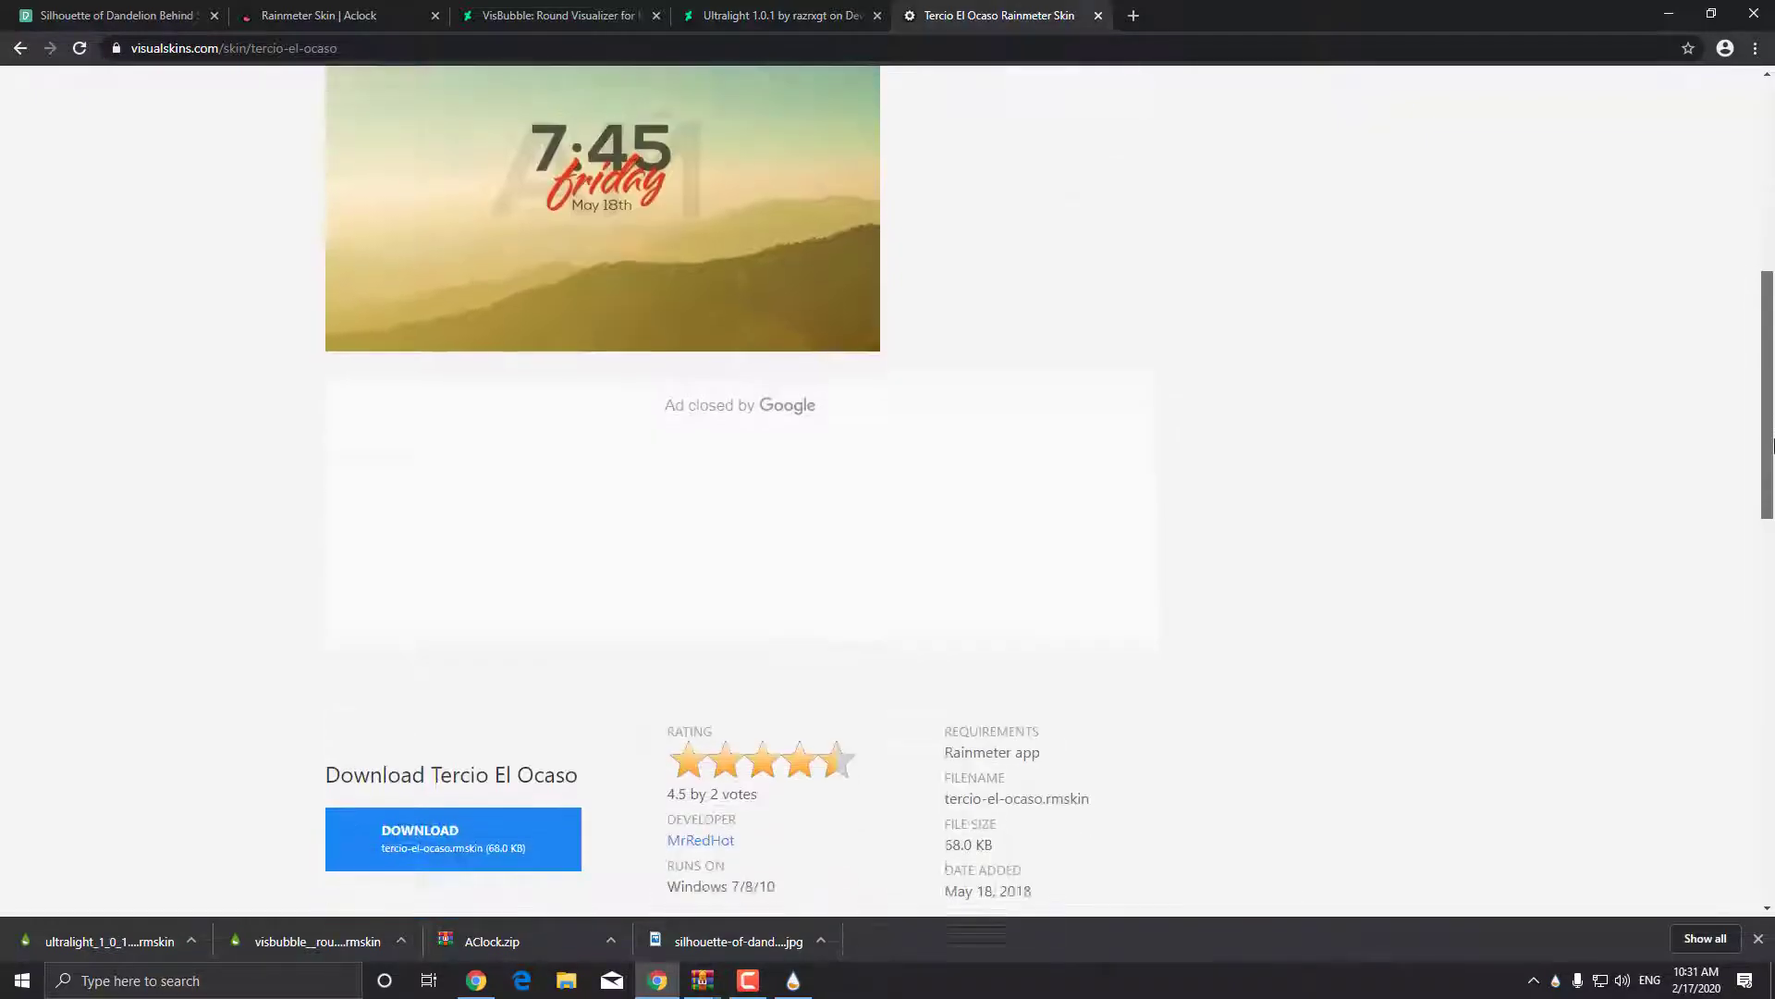
click(444, 813)
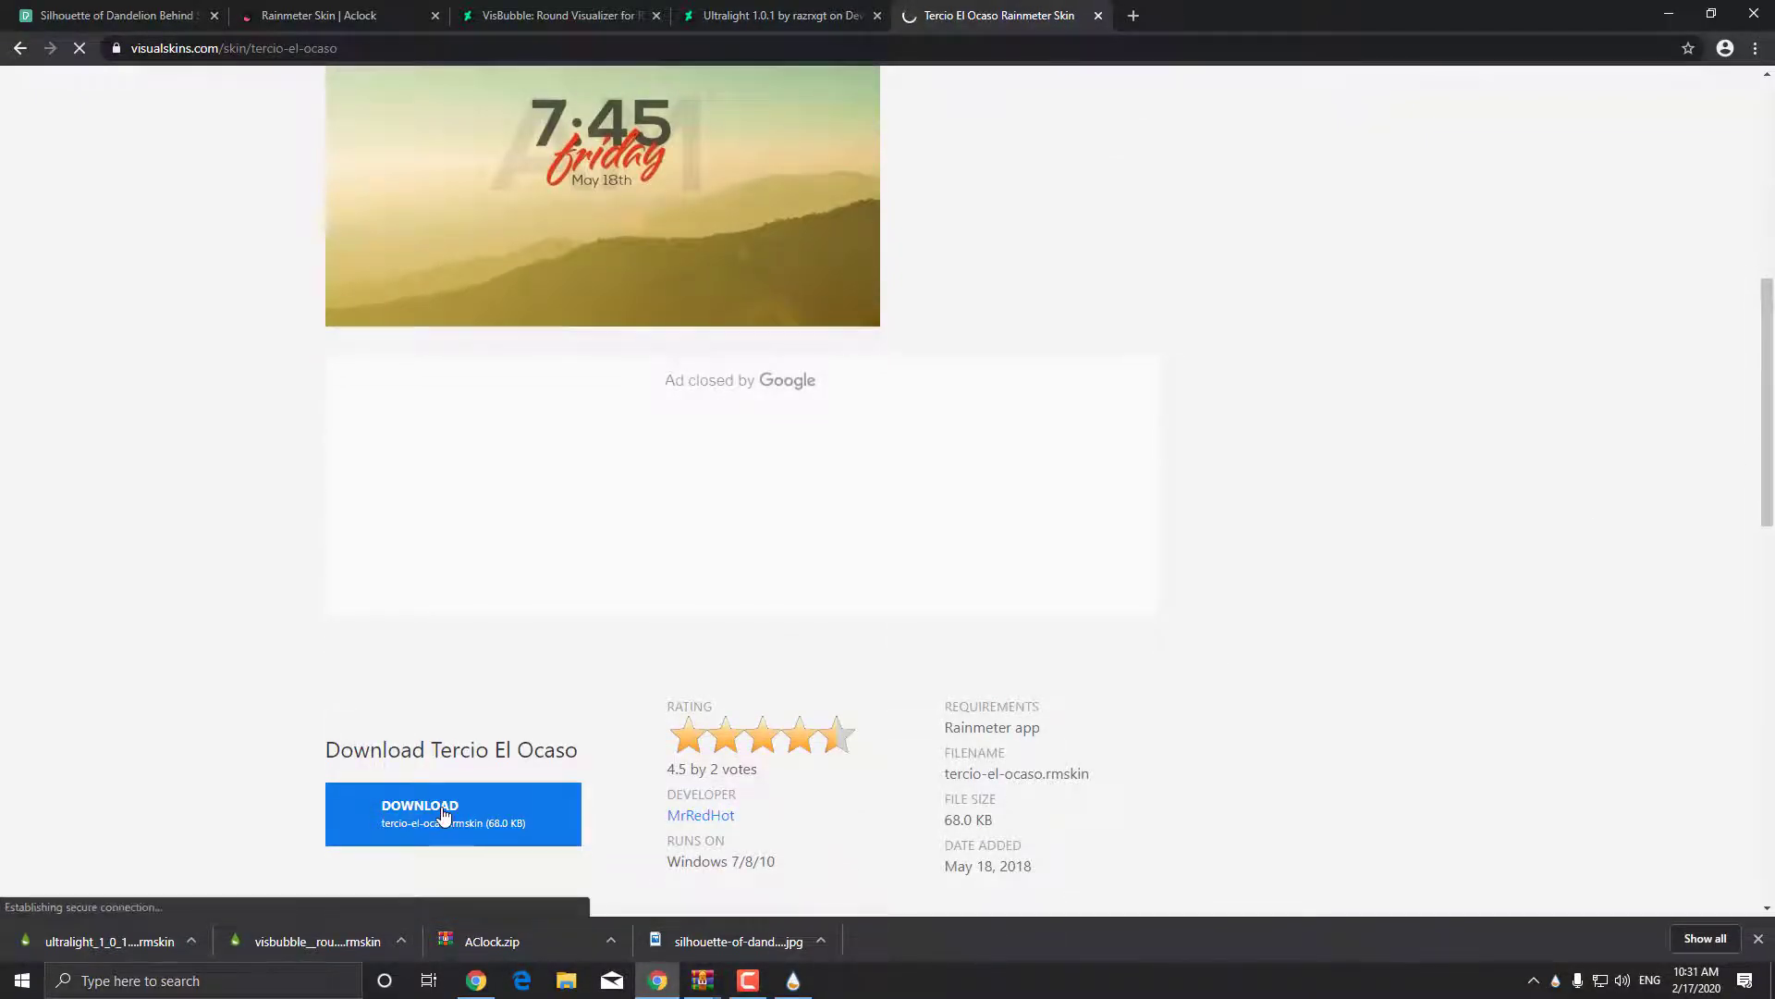
click(91, 940)
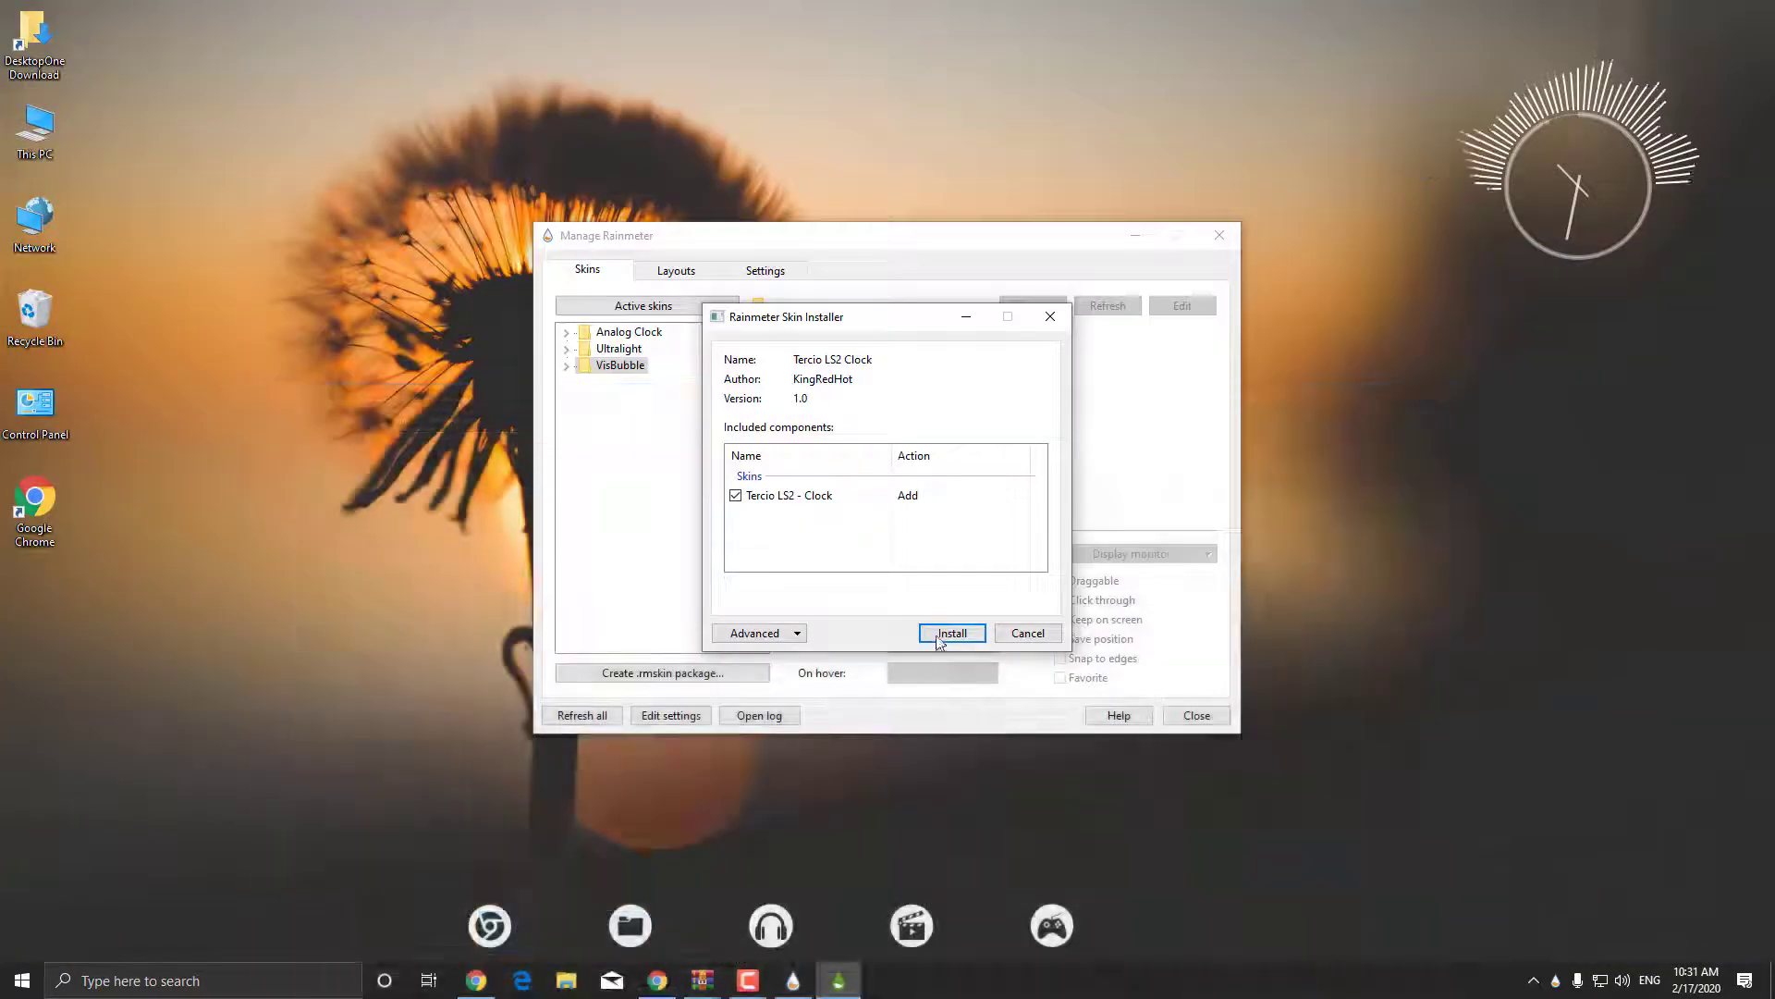
drag(966, 238, 426, 252)
click(965, 632)
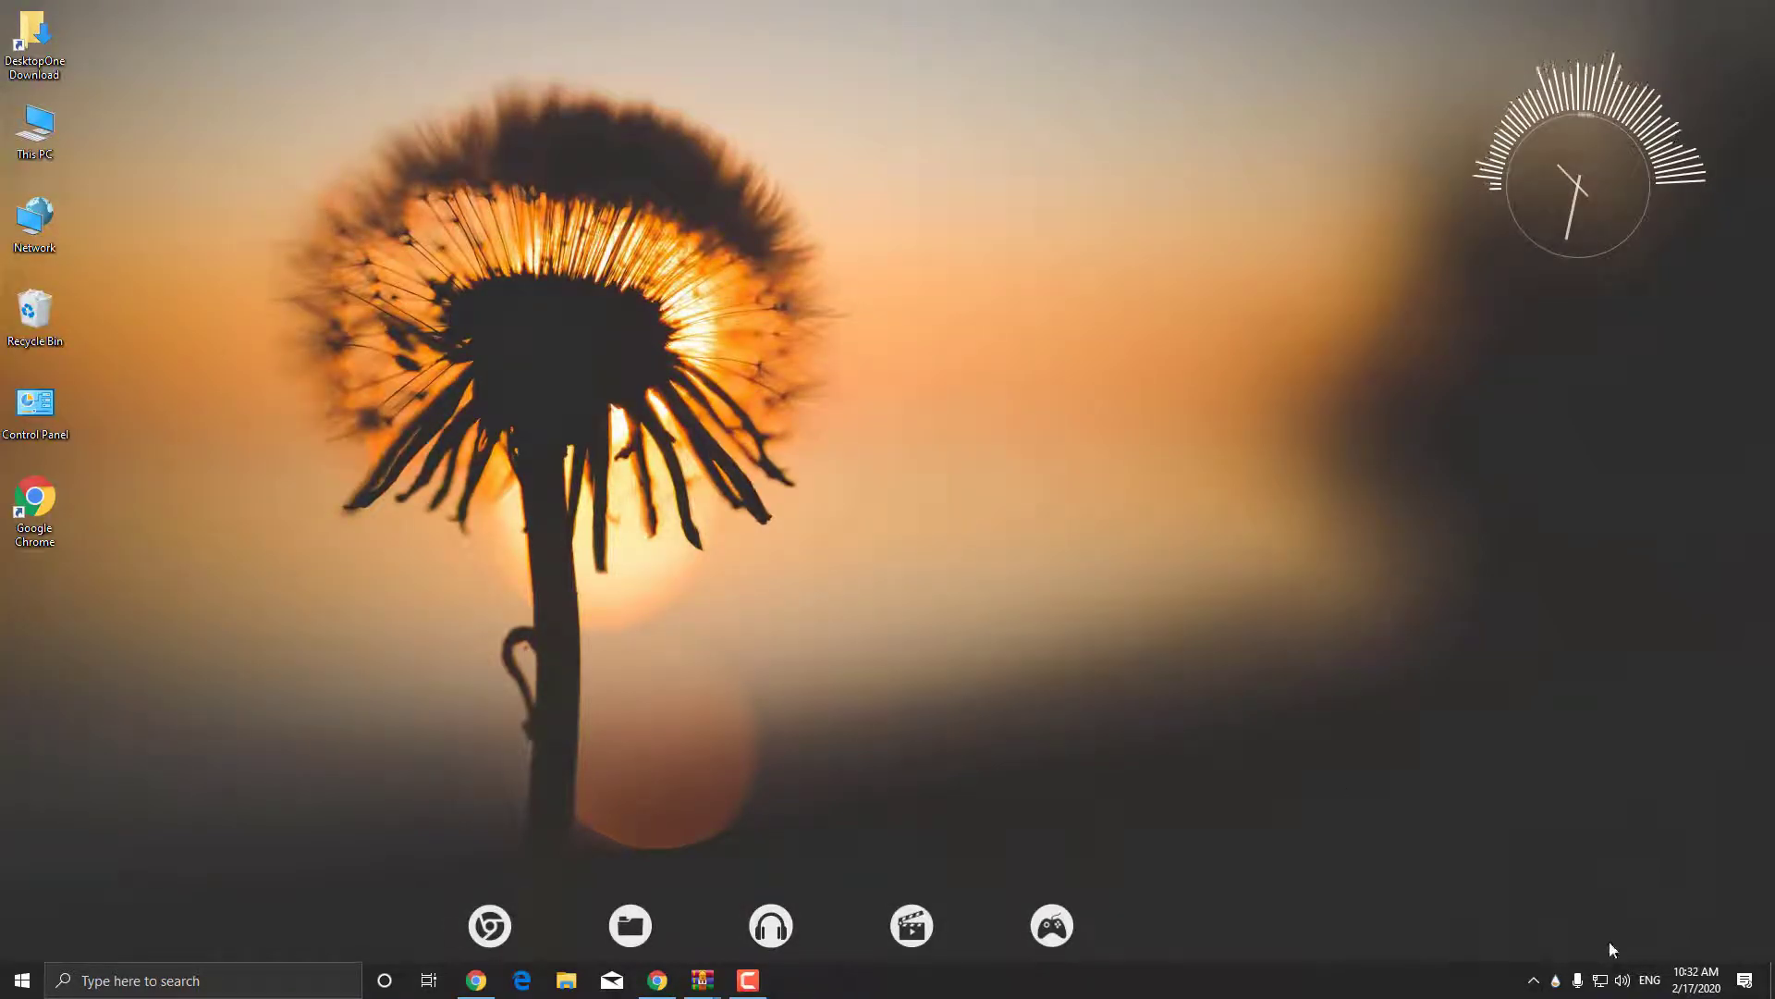
Load Tercio LS2.ini from the Rainmeter manager and place the clock above the launcher icons near the desktop's lower middle.
click(1561, 979)
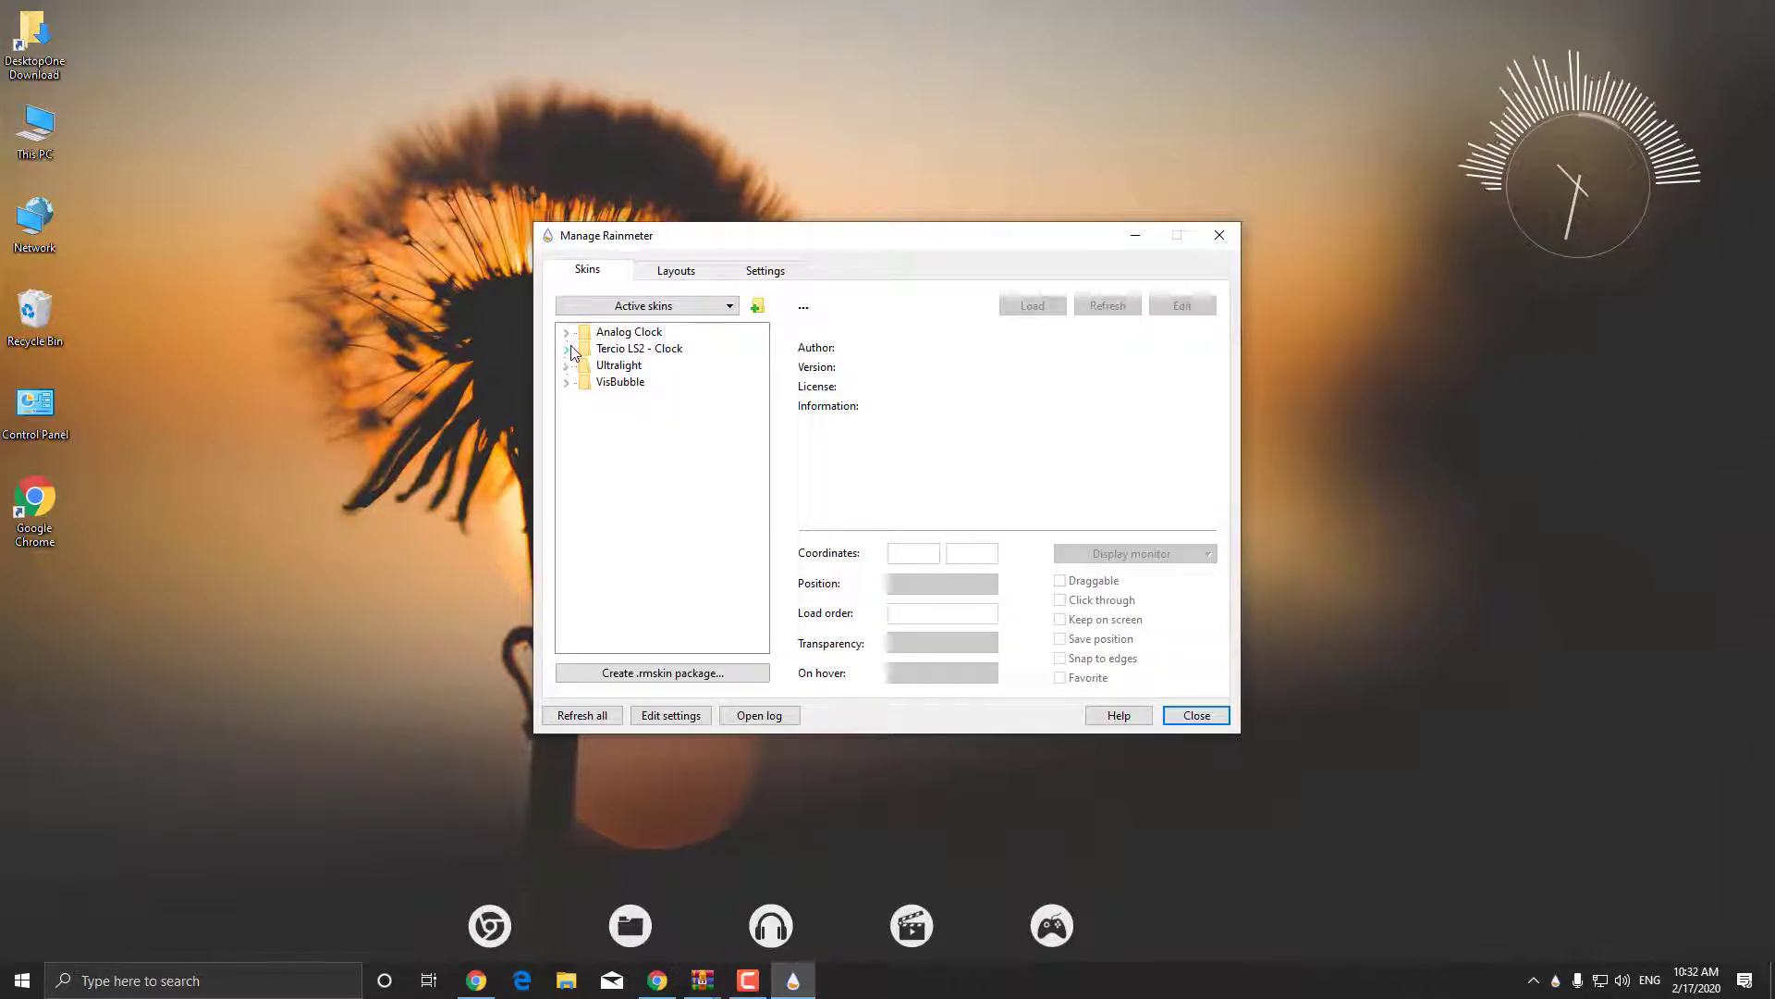
click(567, 349)
double_click(612, 366)
click(675, 382)
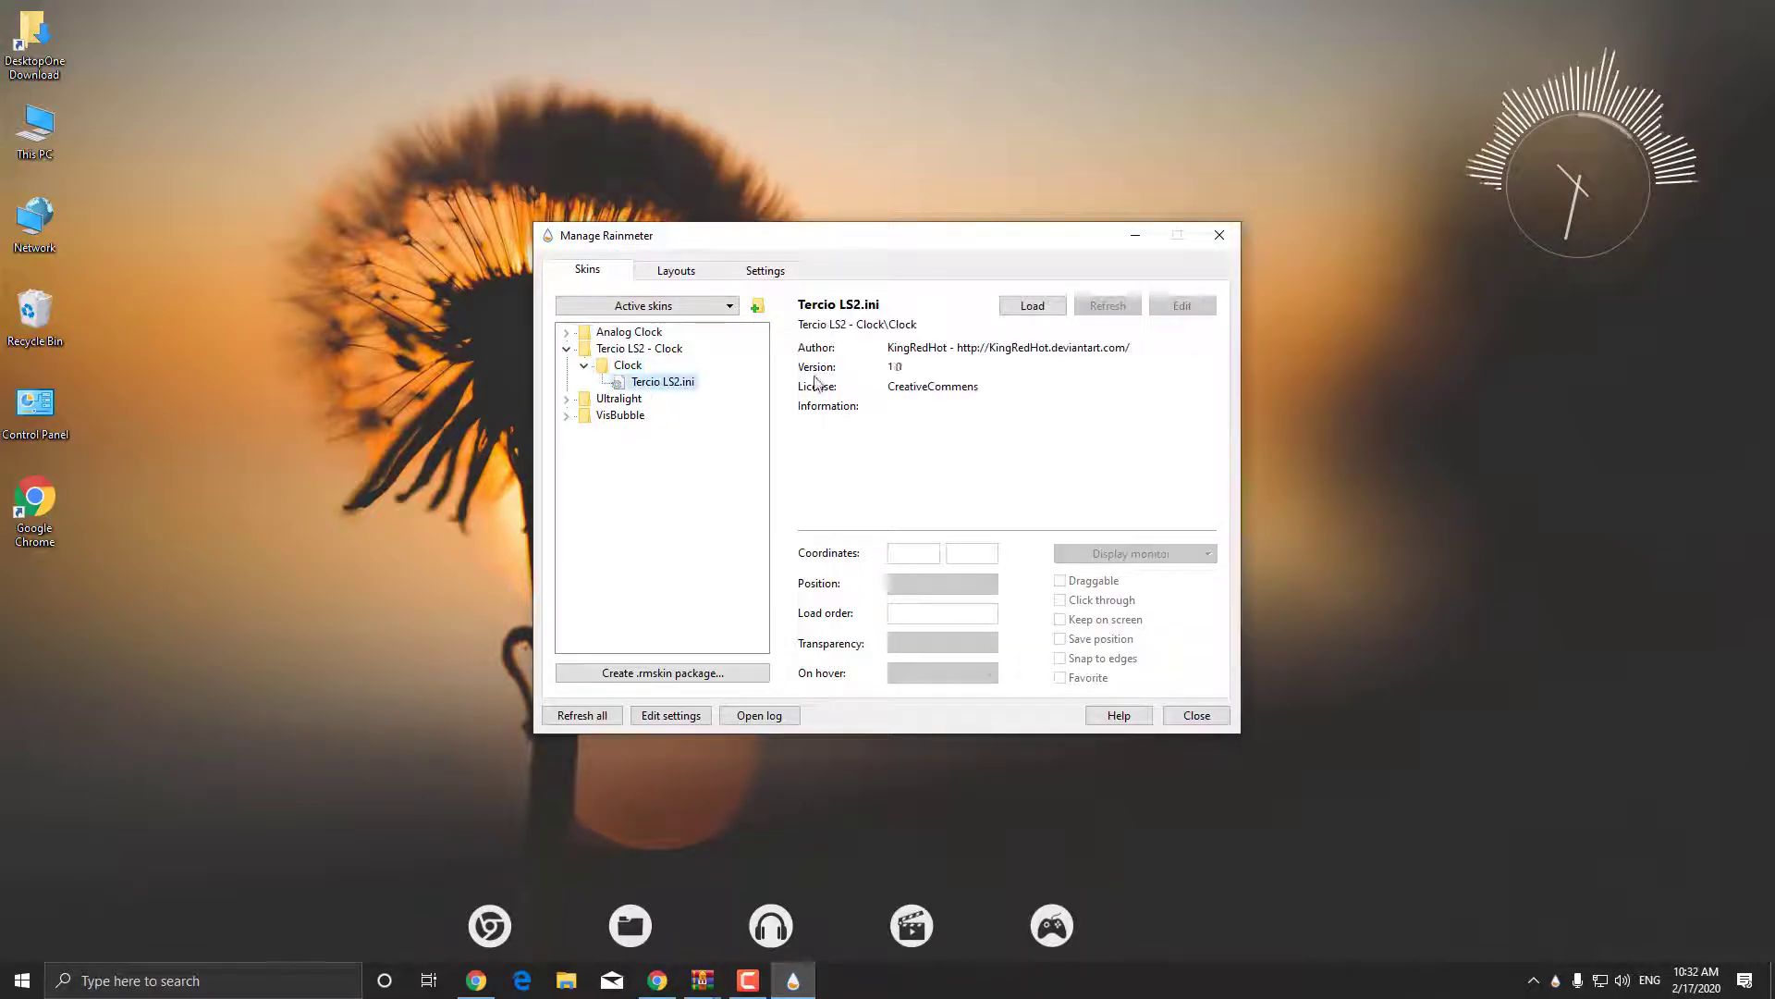
click(1029, 306)
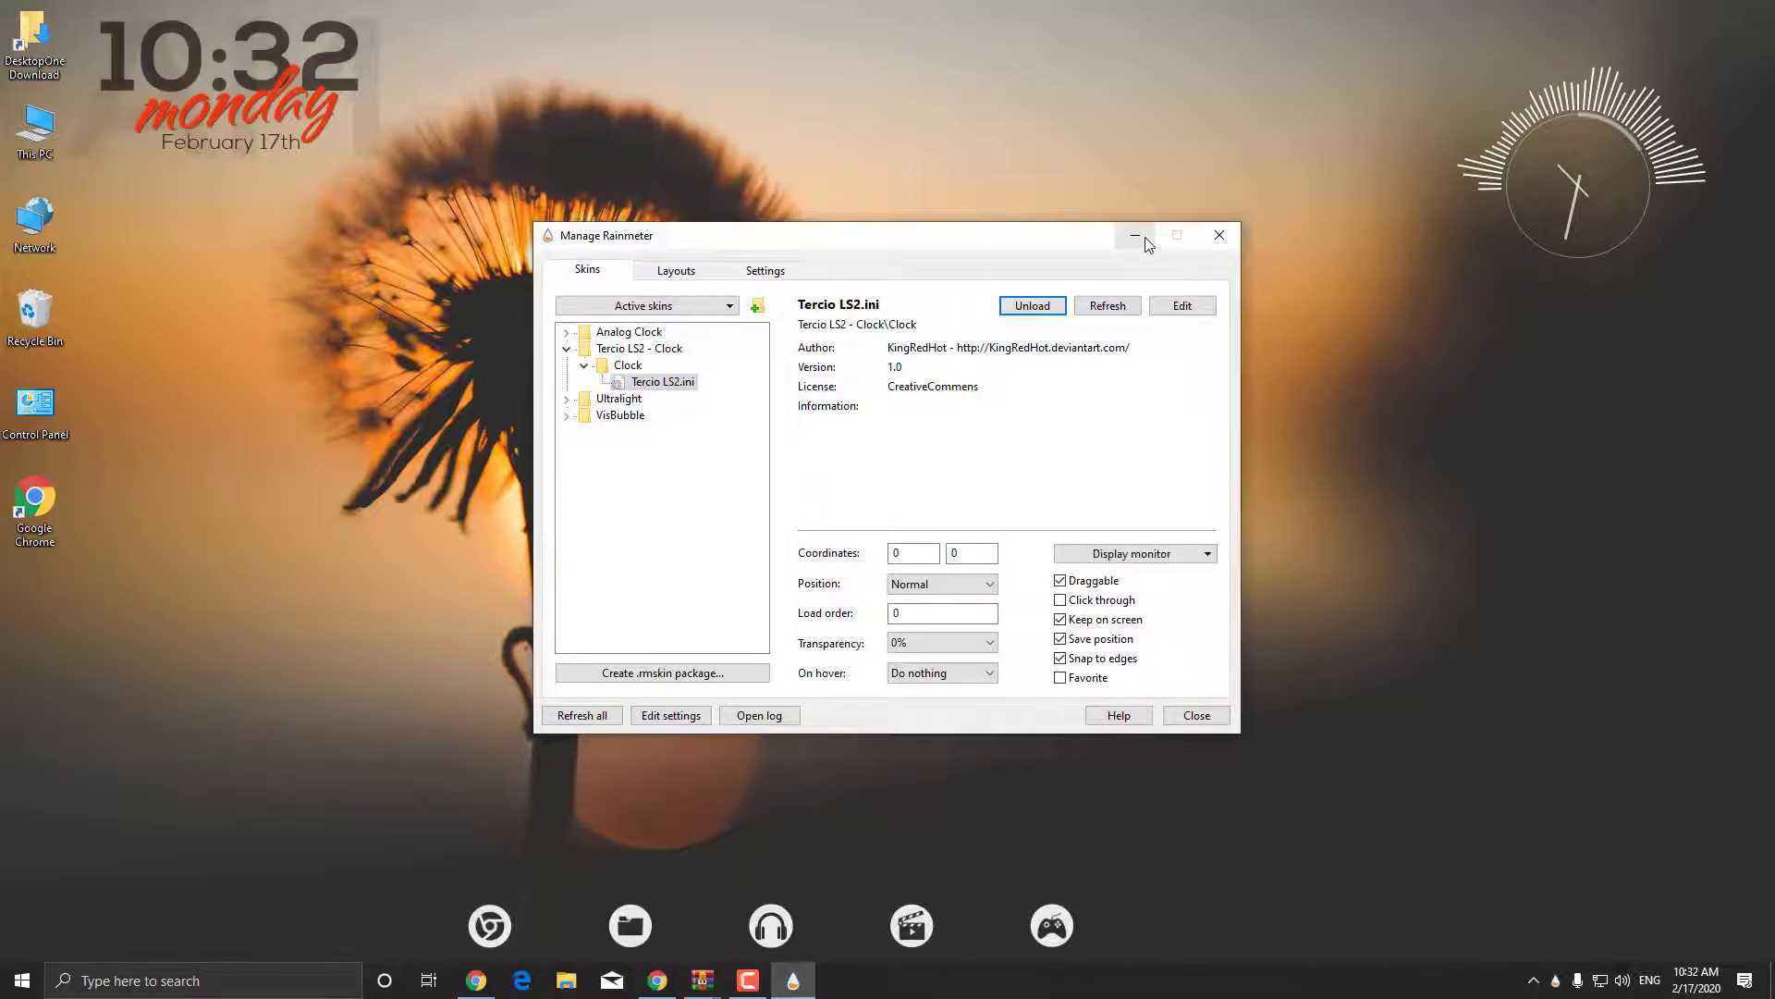
click(1144, 237)
drag(259, 108, 949, 777)
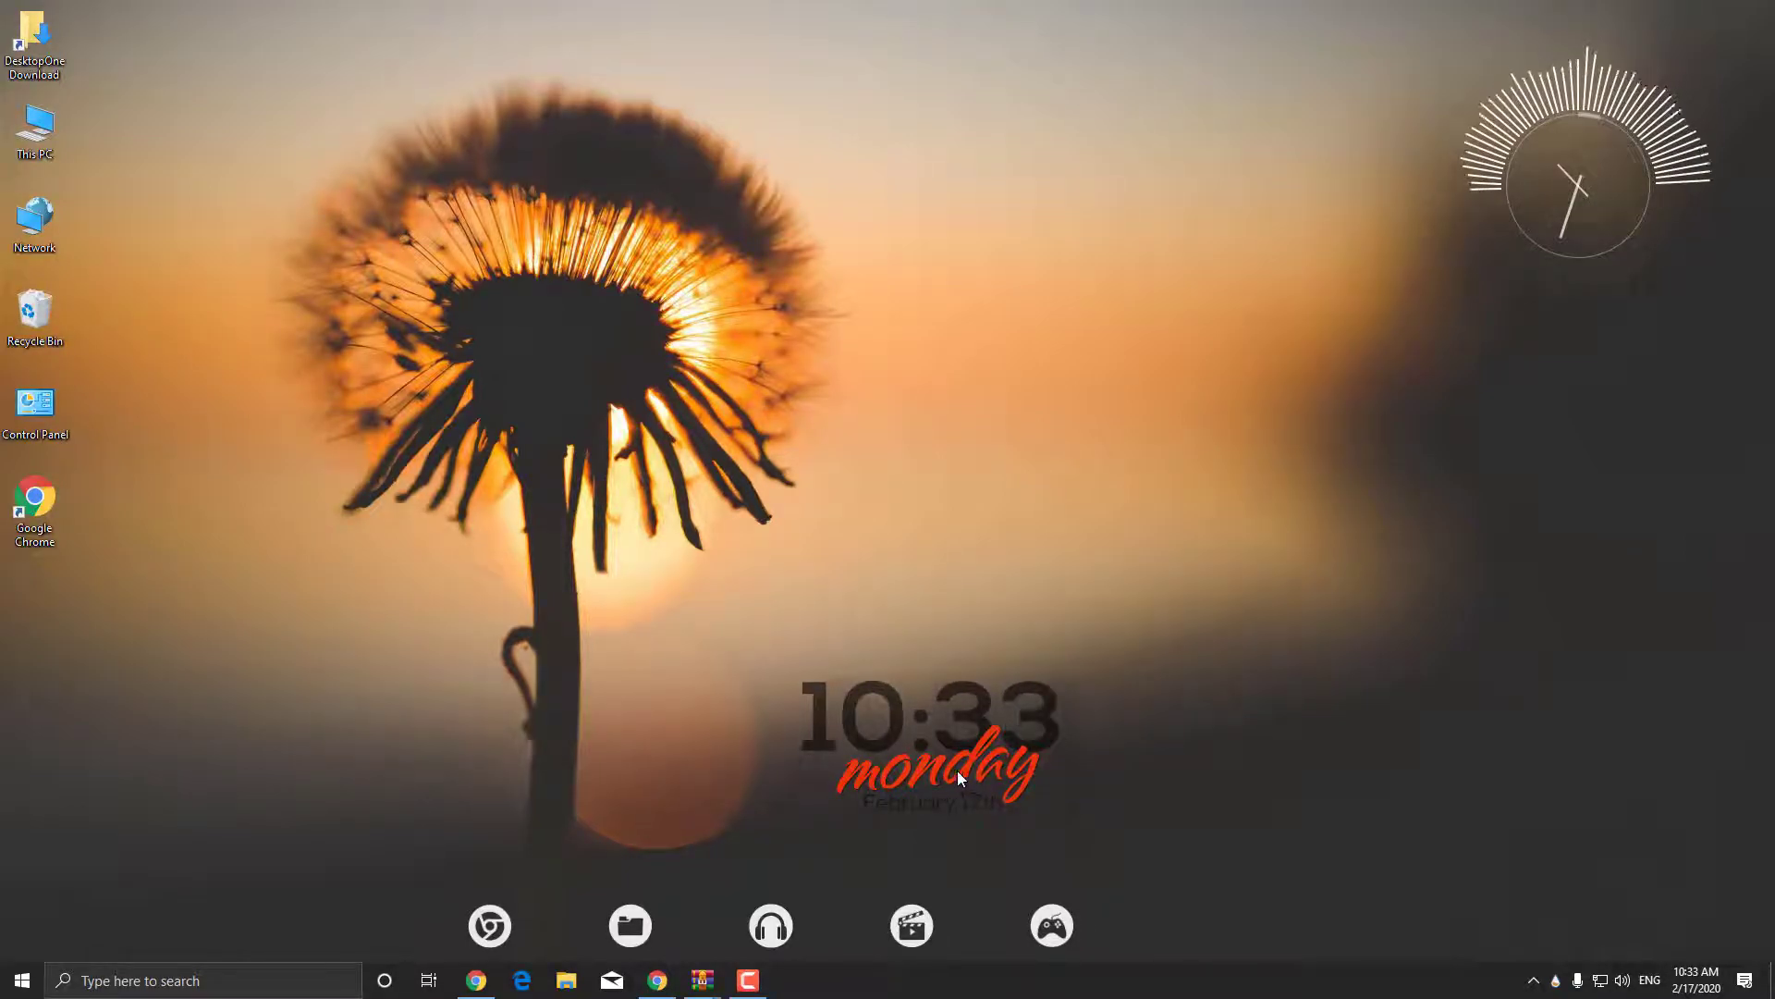
Edit the Tercio LS2 skin file so that MeterWeekday's FontColor is 255,255,255,255, then save and close it.
right_click(969, 760)
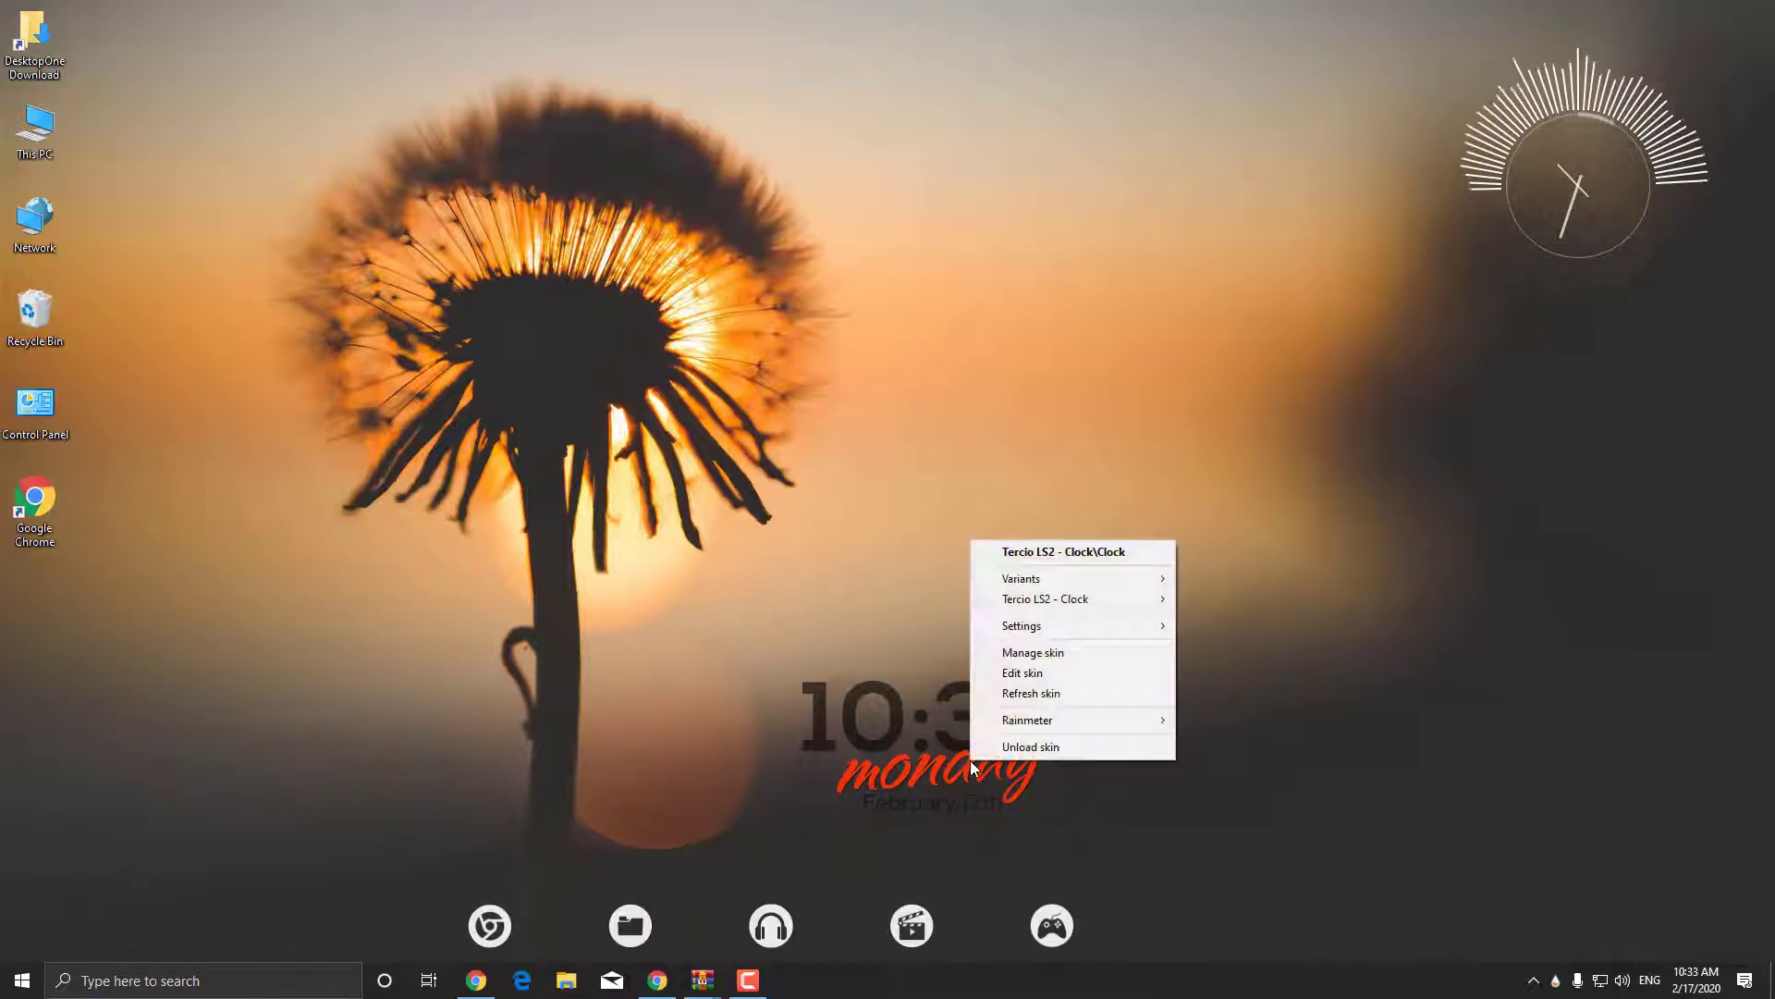
click(1041, 671)
drag(1525, 275, 1505, 662)
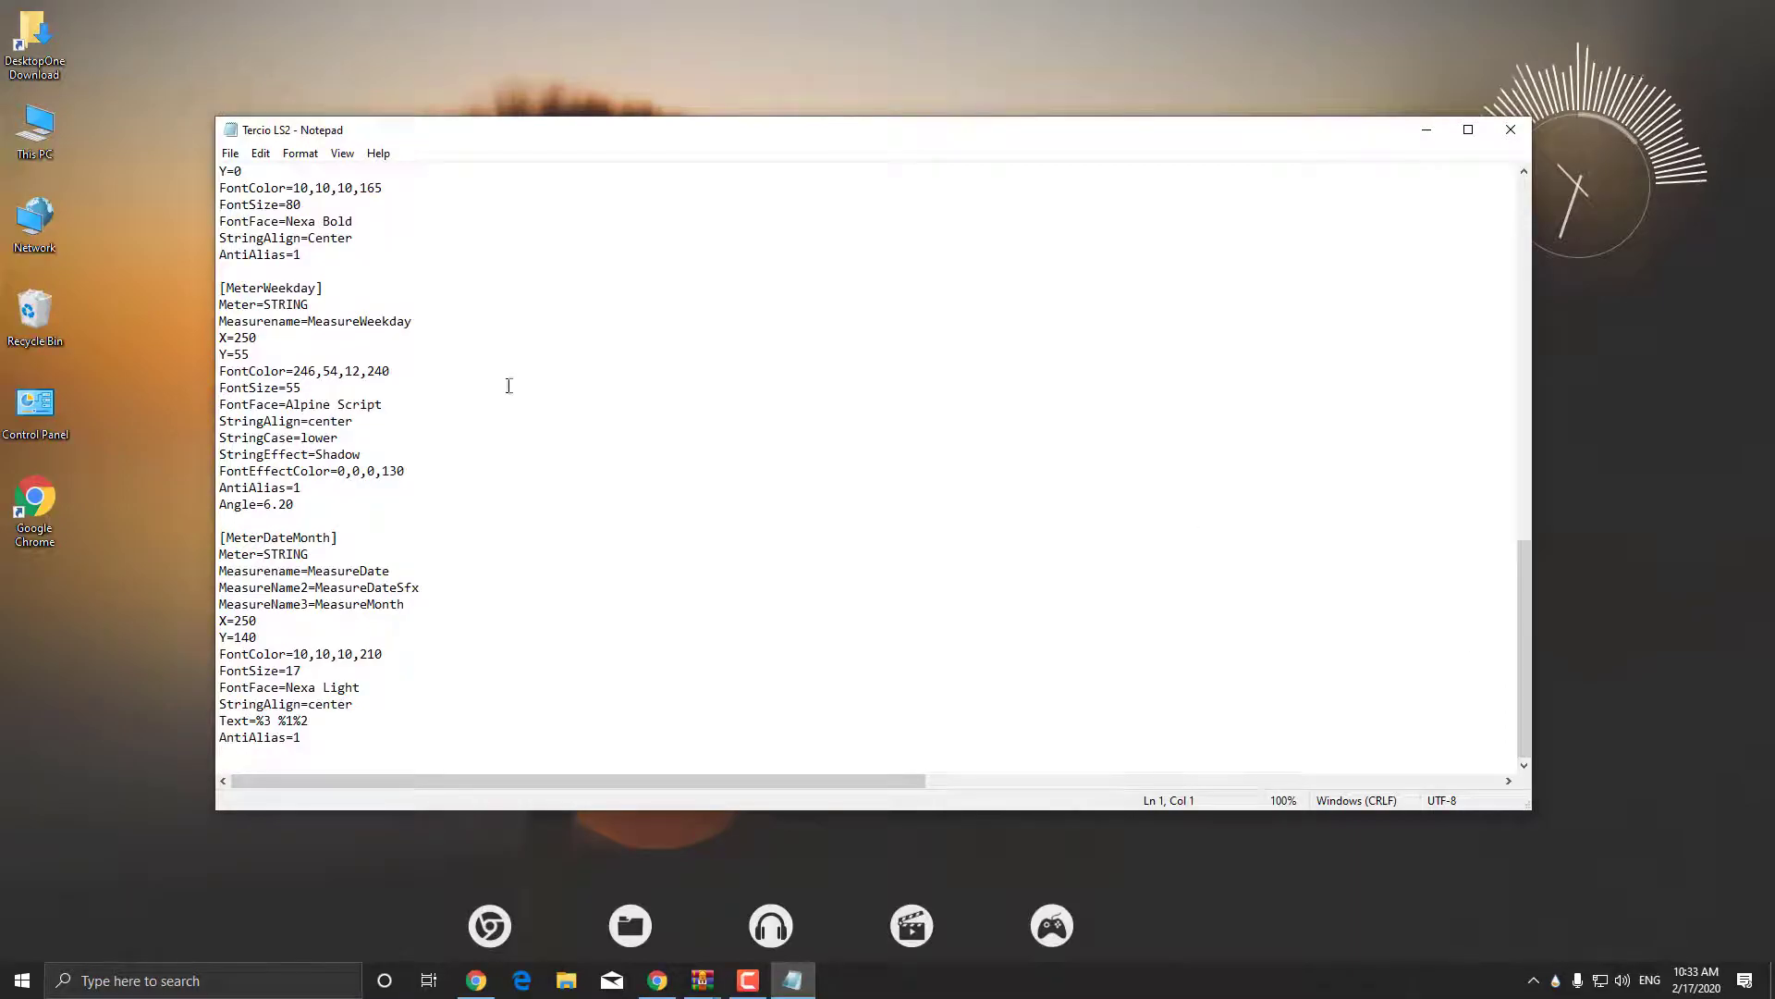
drag(399, 372, 309, 370)
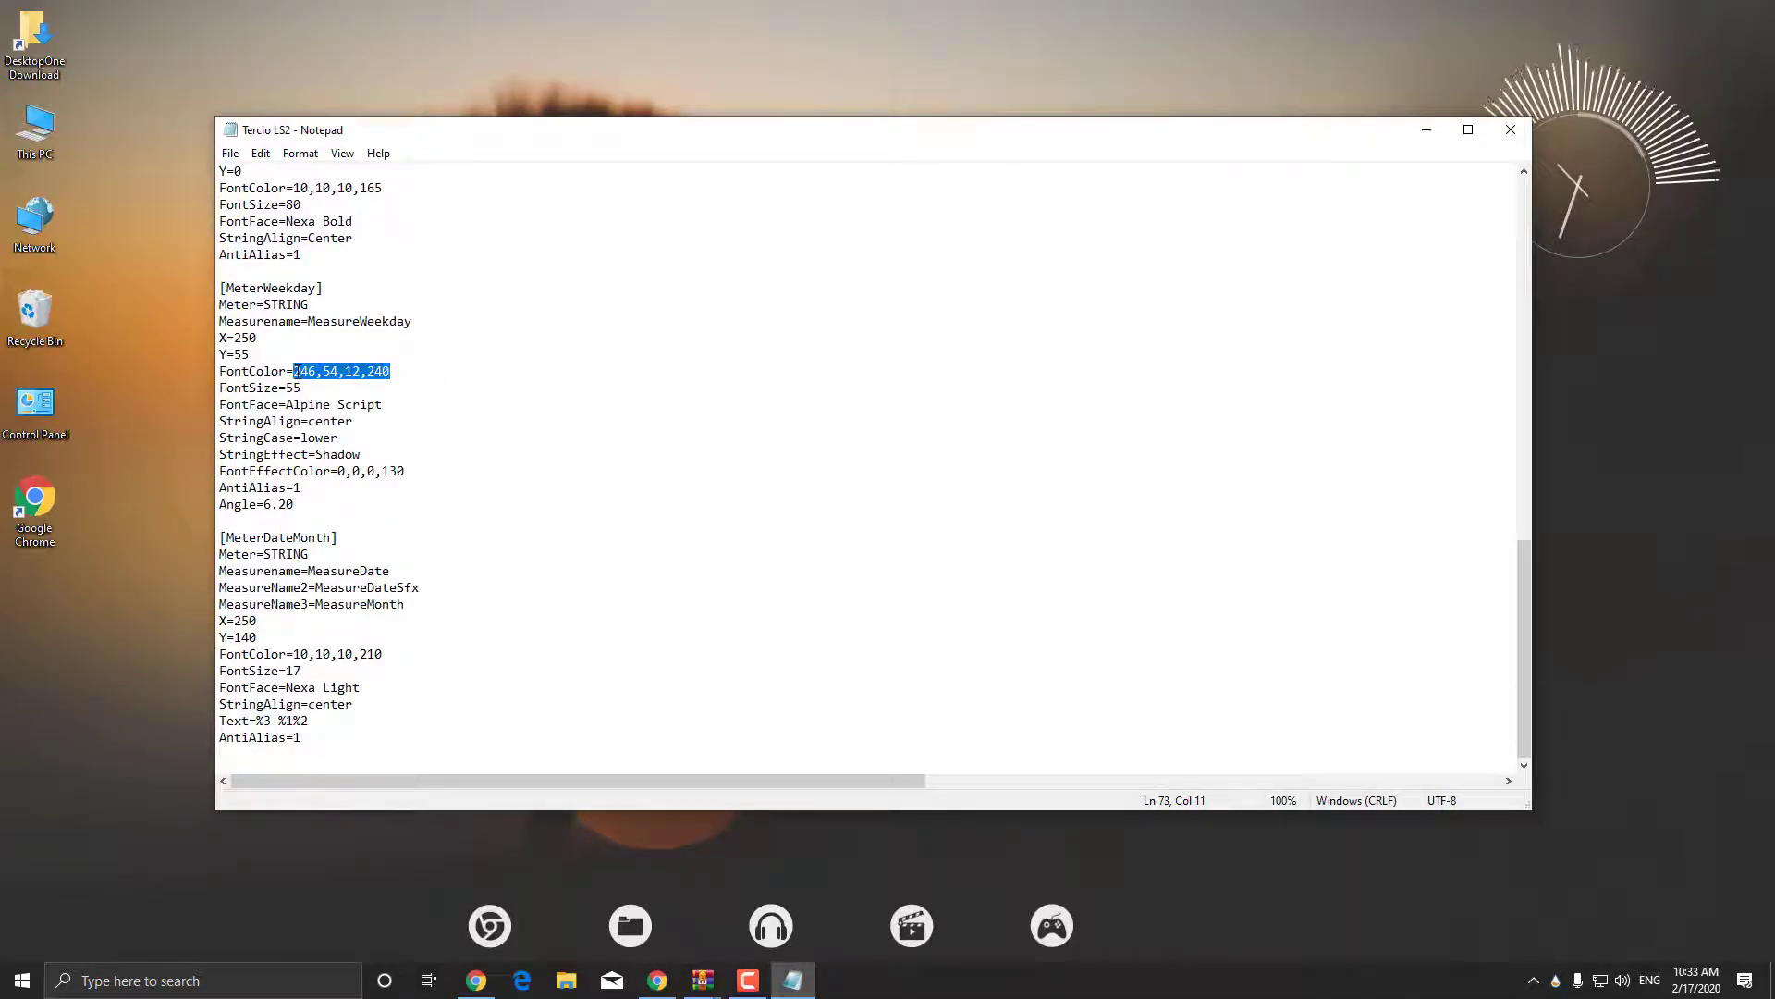
text(255,255,255)
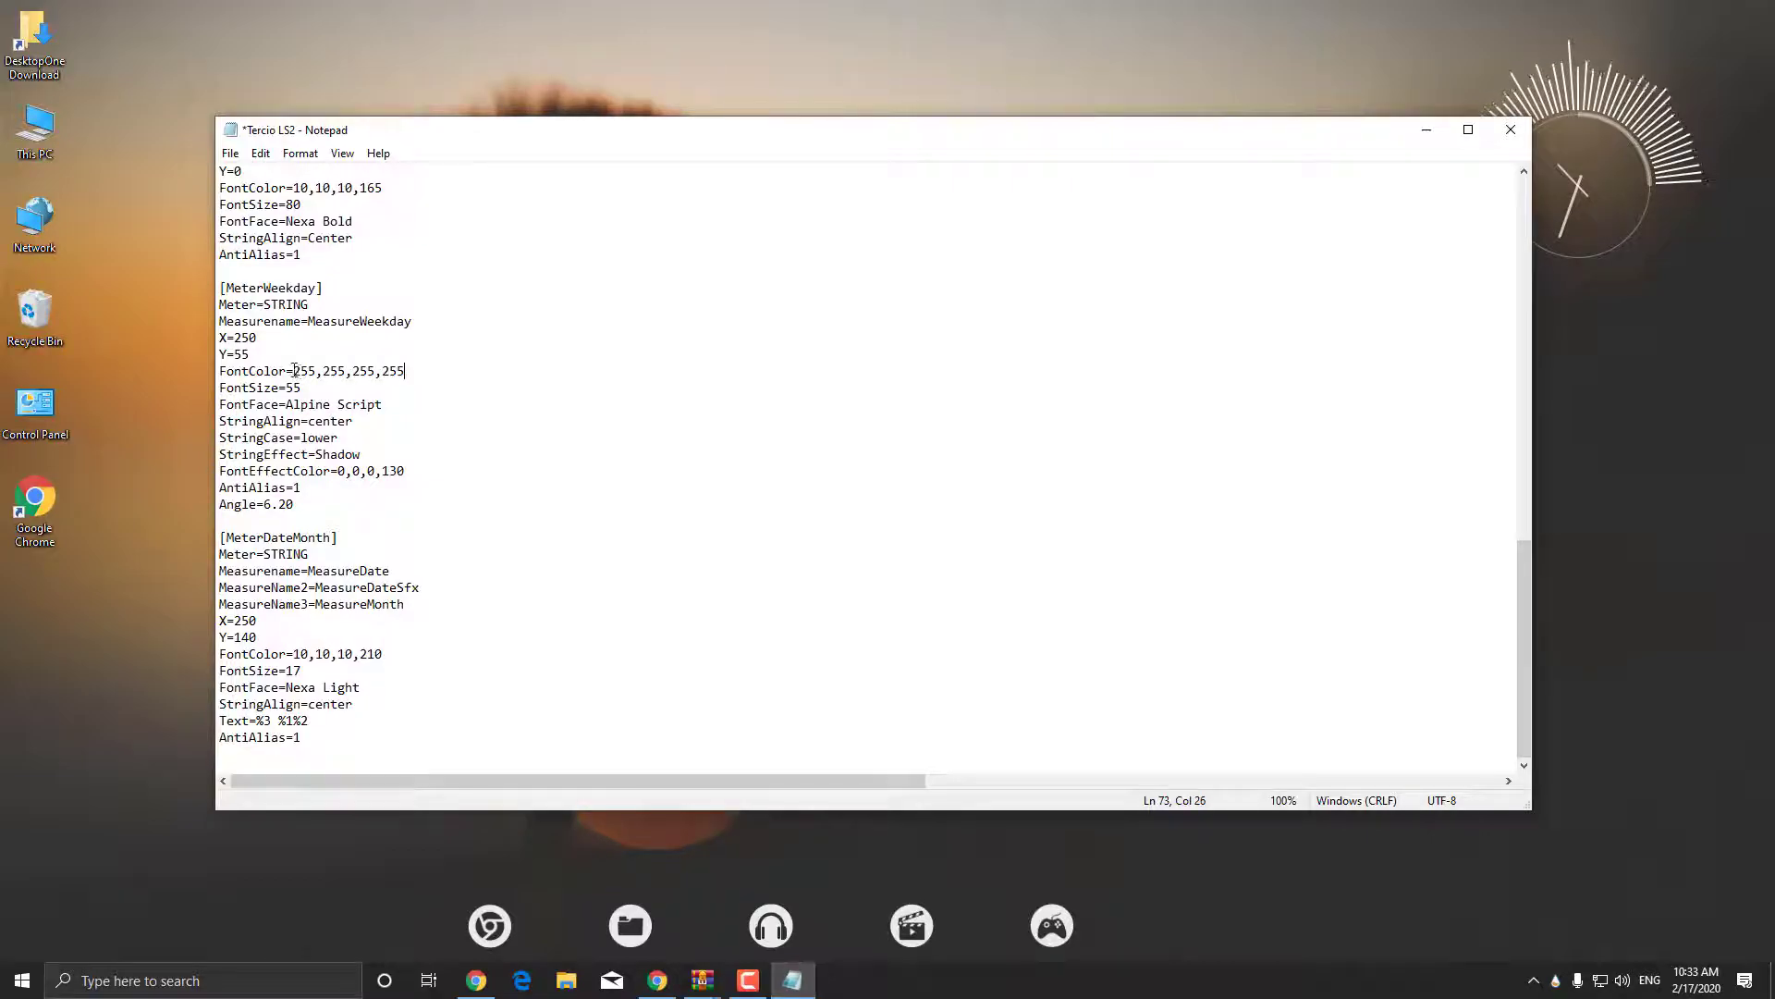
click(230, 154)
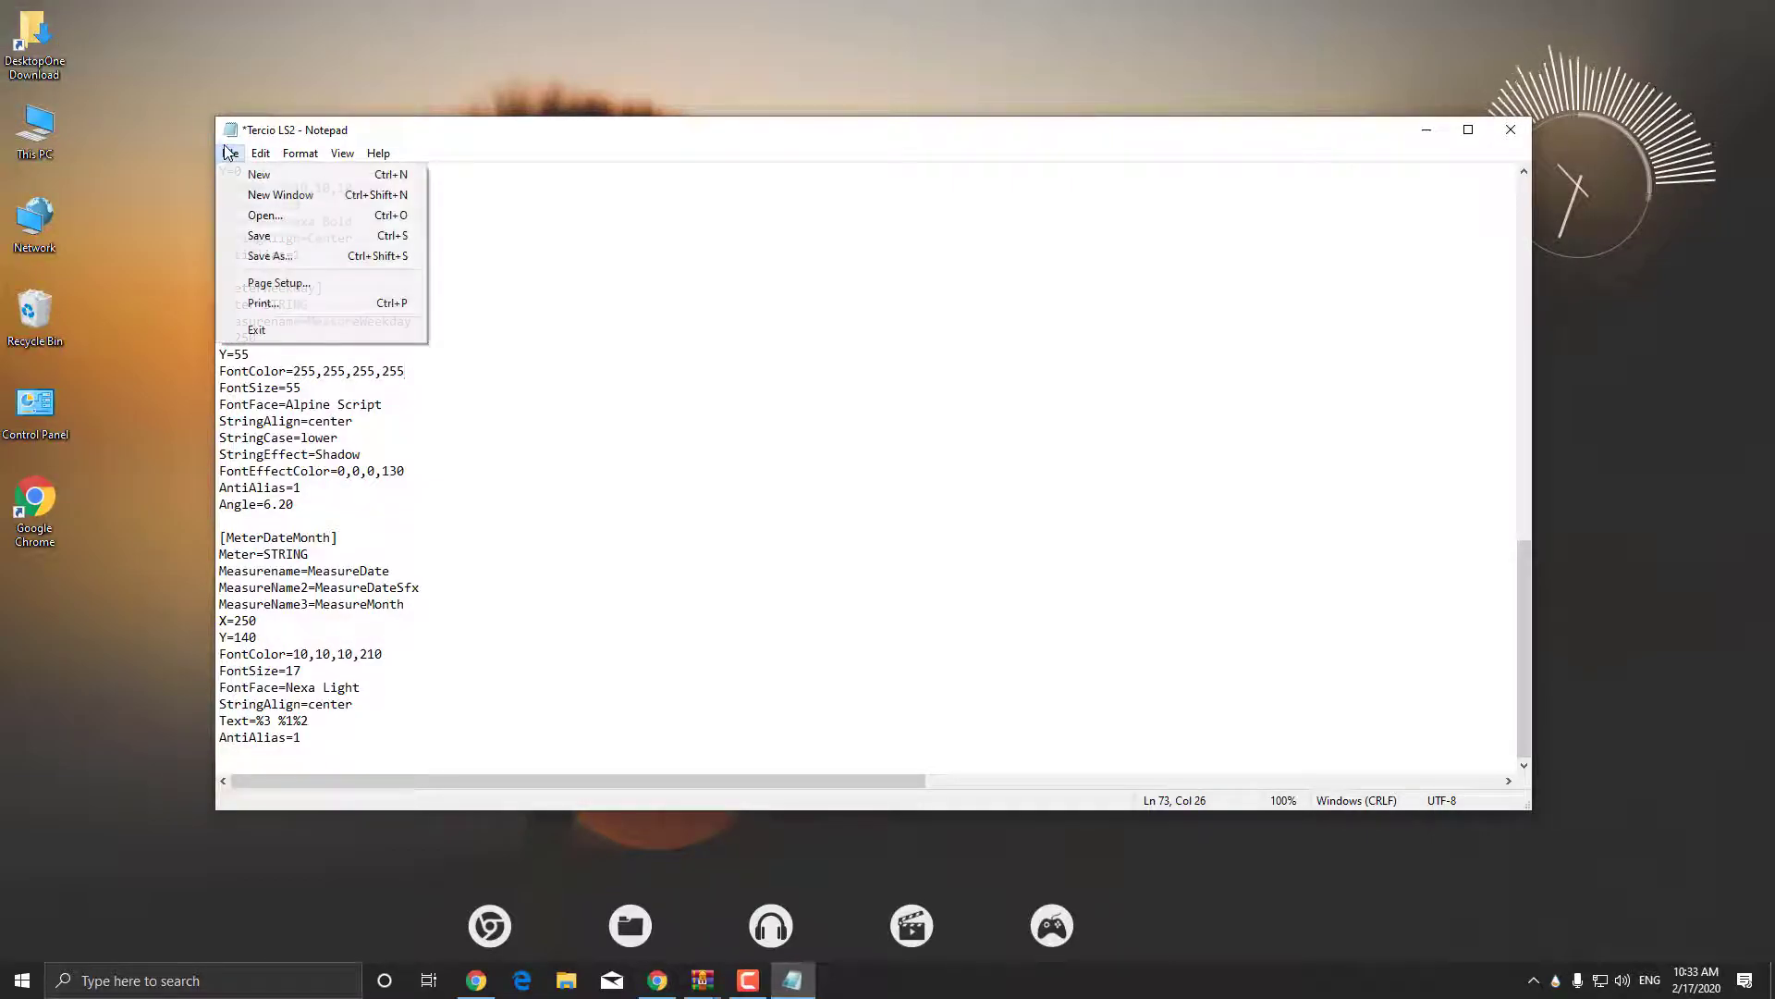
click(268, 234)
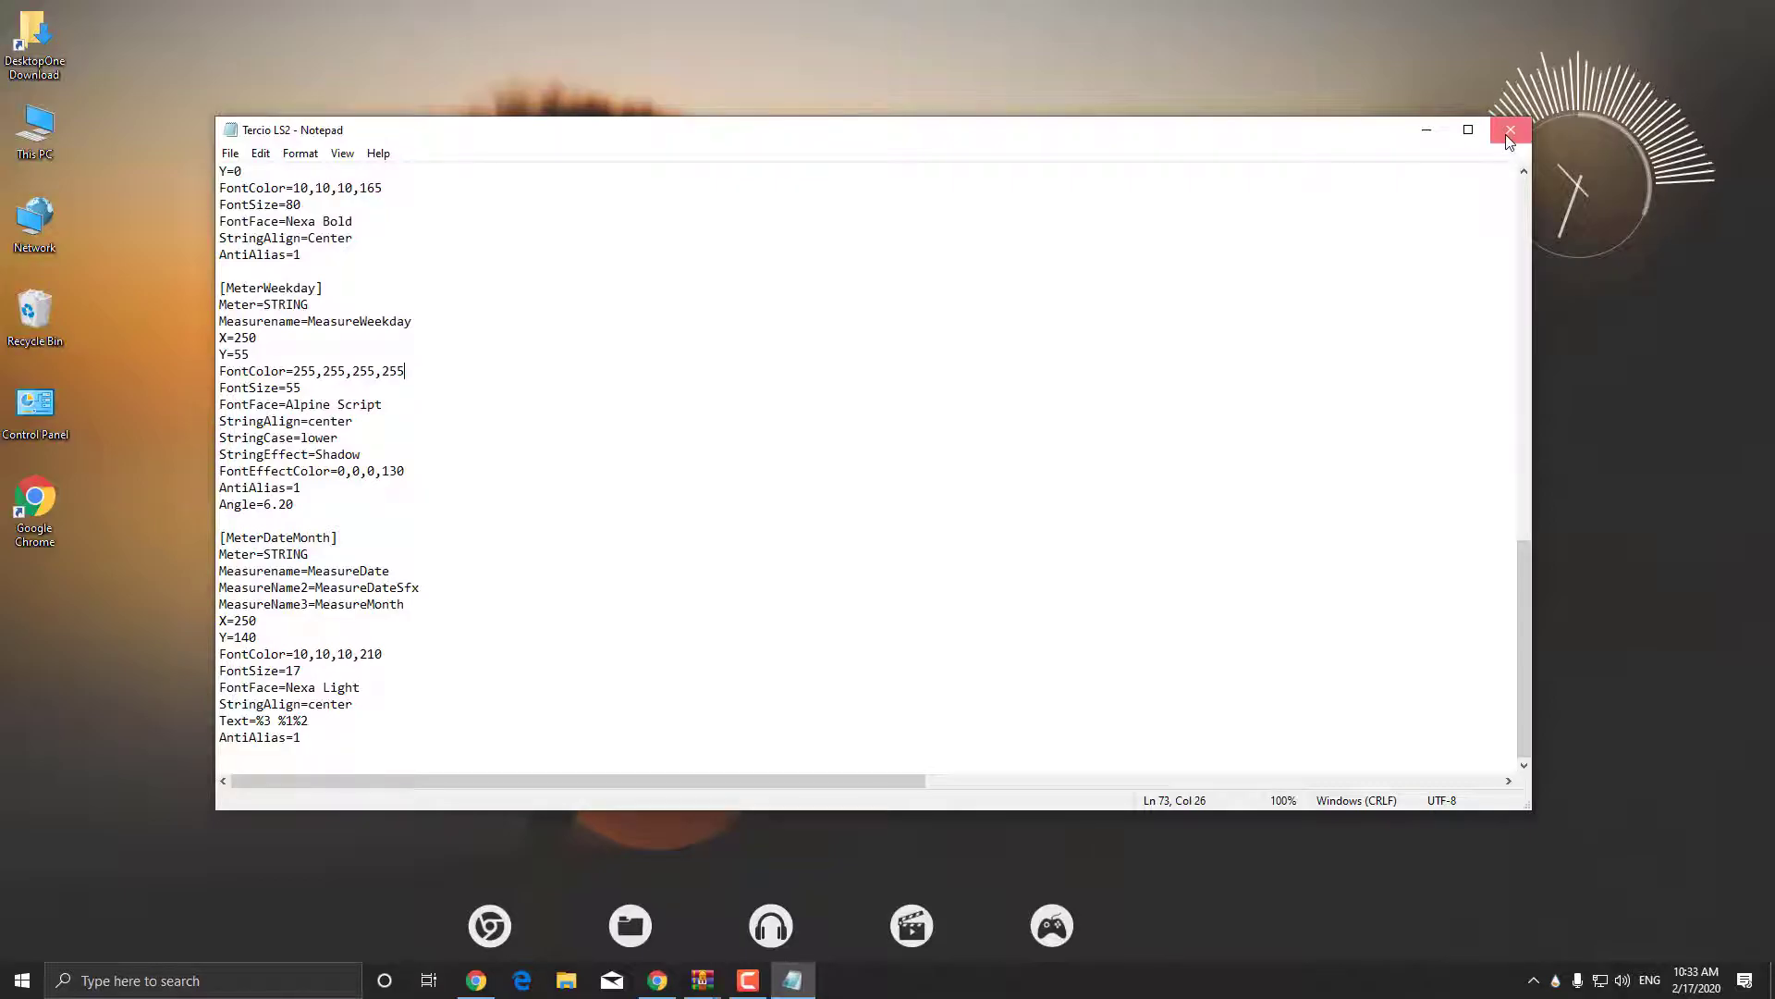
click(1508, 132)
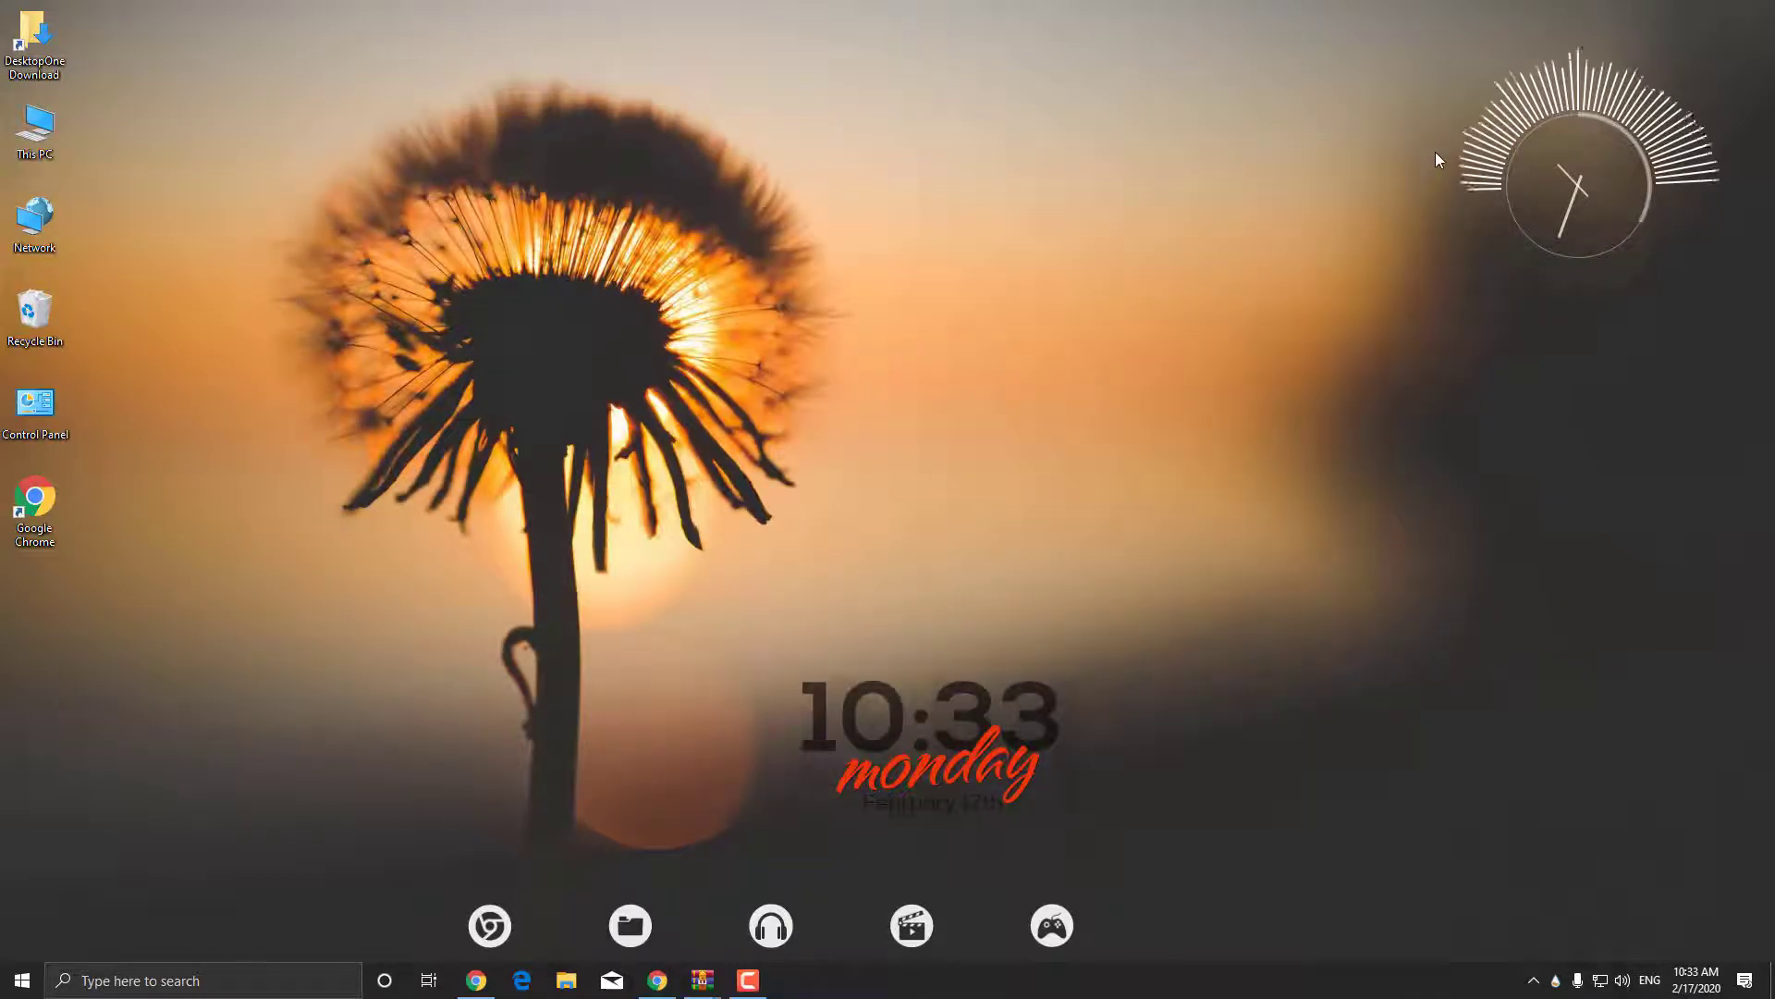
Refresh the Tercio LS2.ini skin in the Rainmeter manager to apply the weekday color, and close the manager.
click(1555, 982)
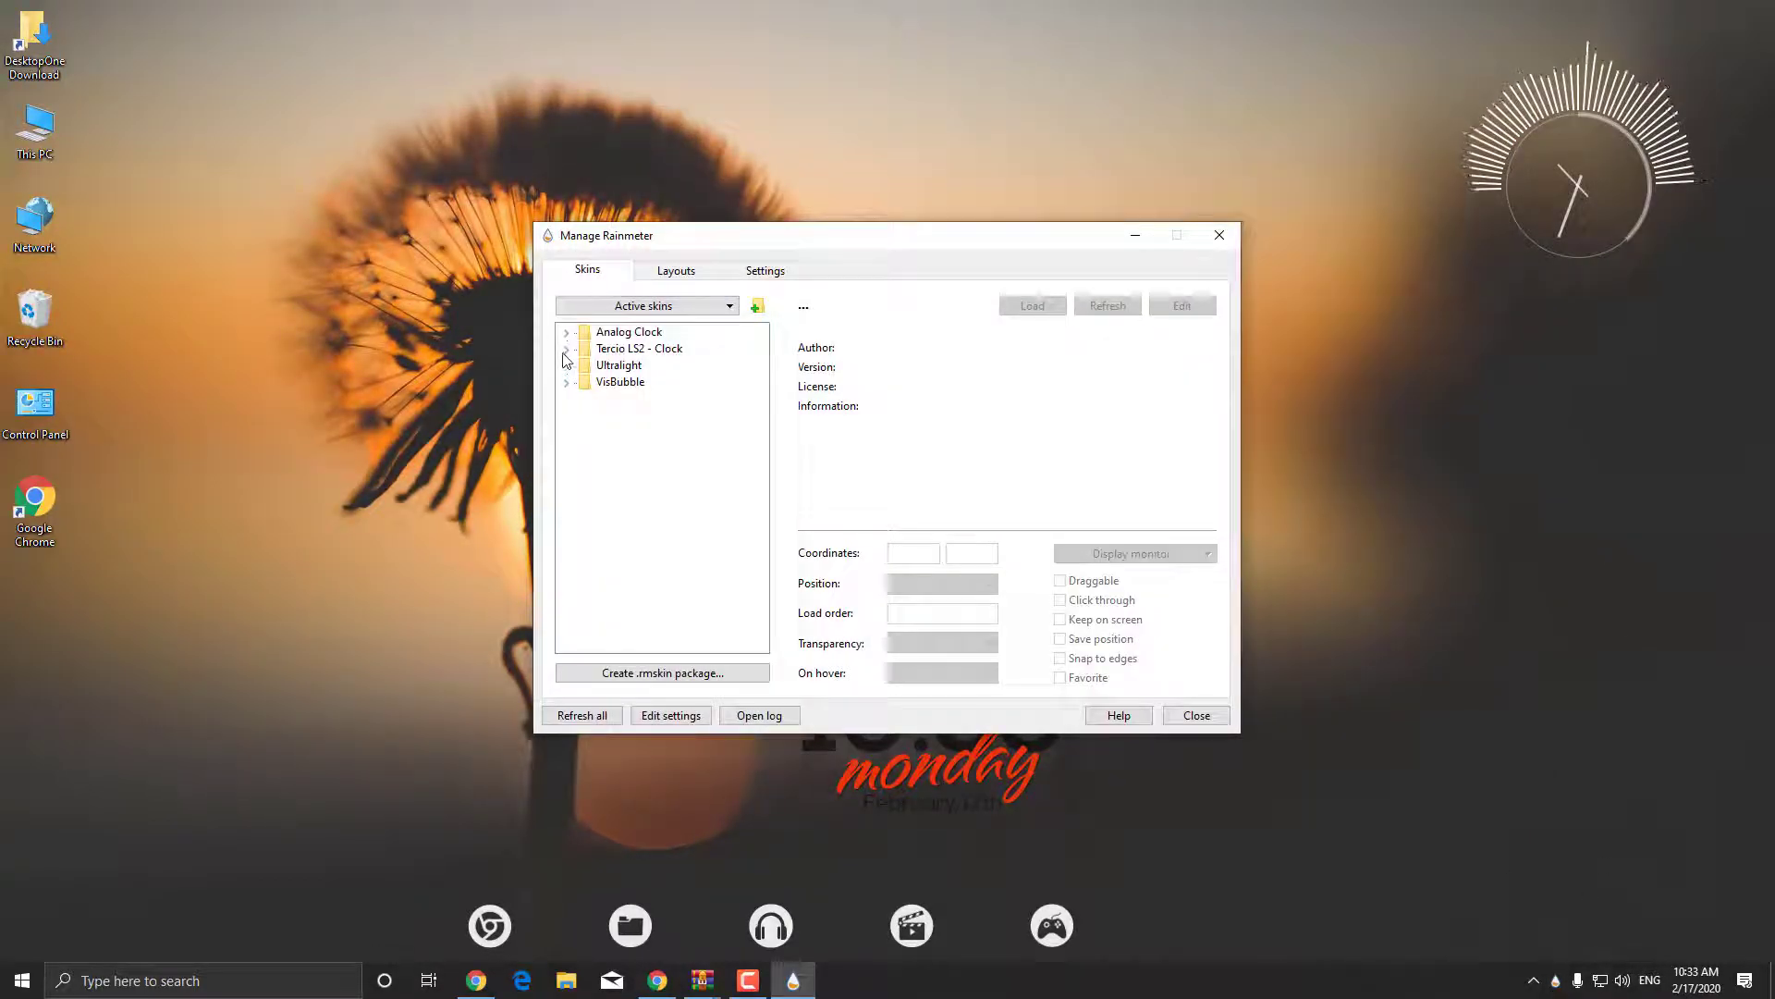
click(566, 349)
click(585, 367)
click(662, 381)
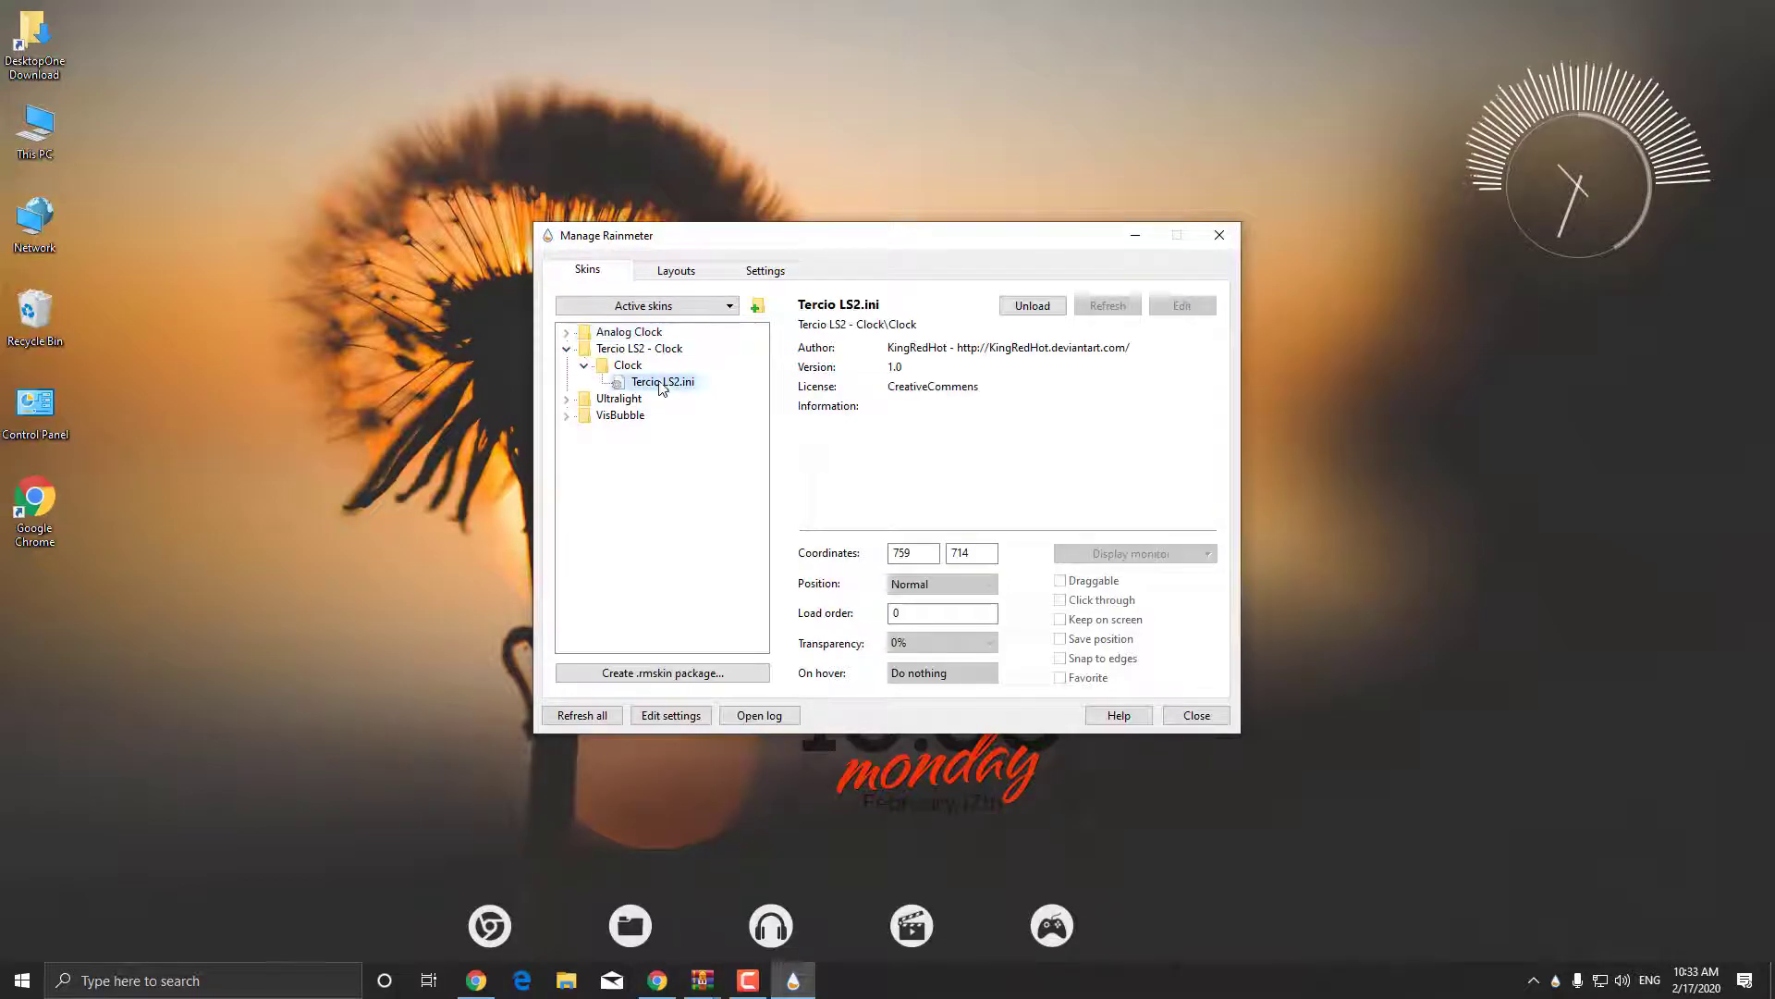
click(1107, 308)
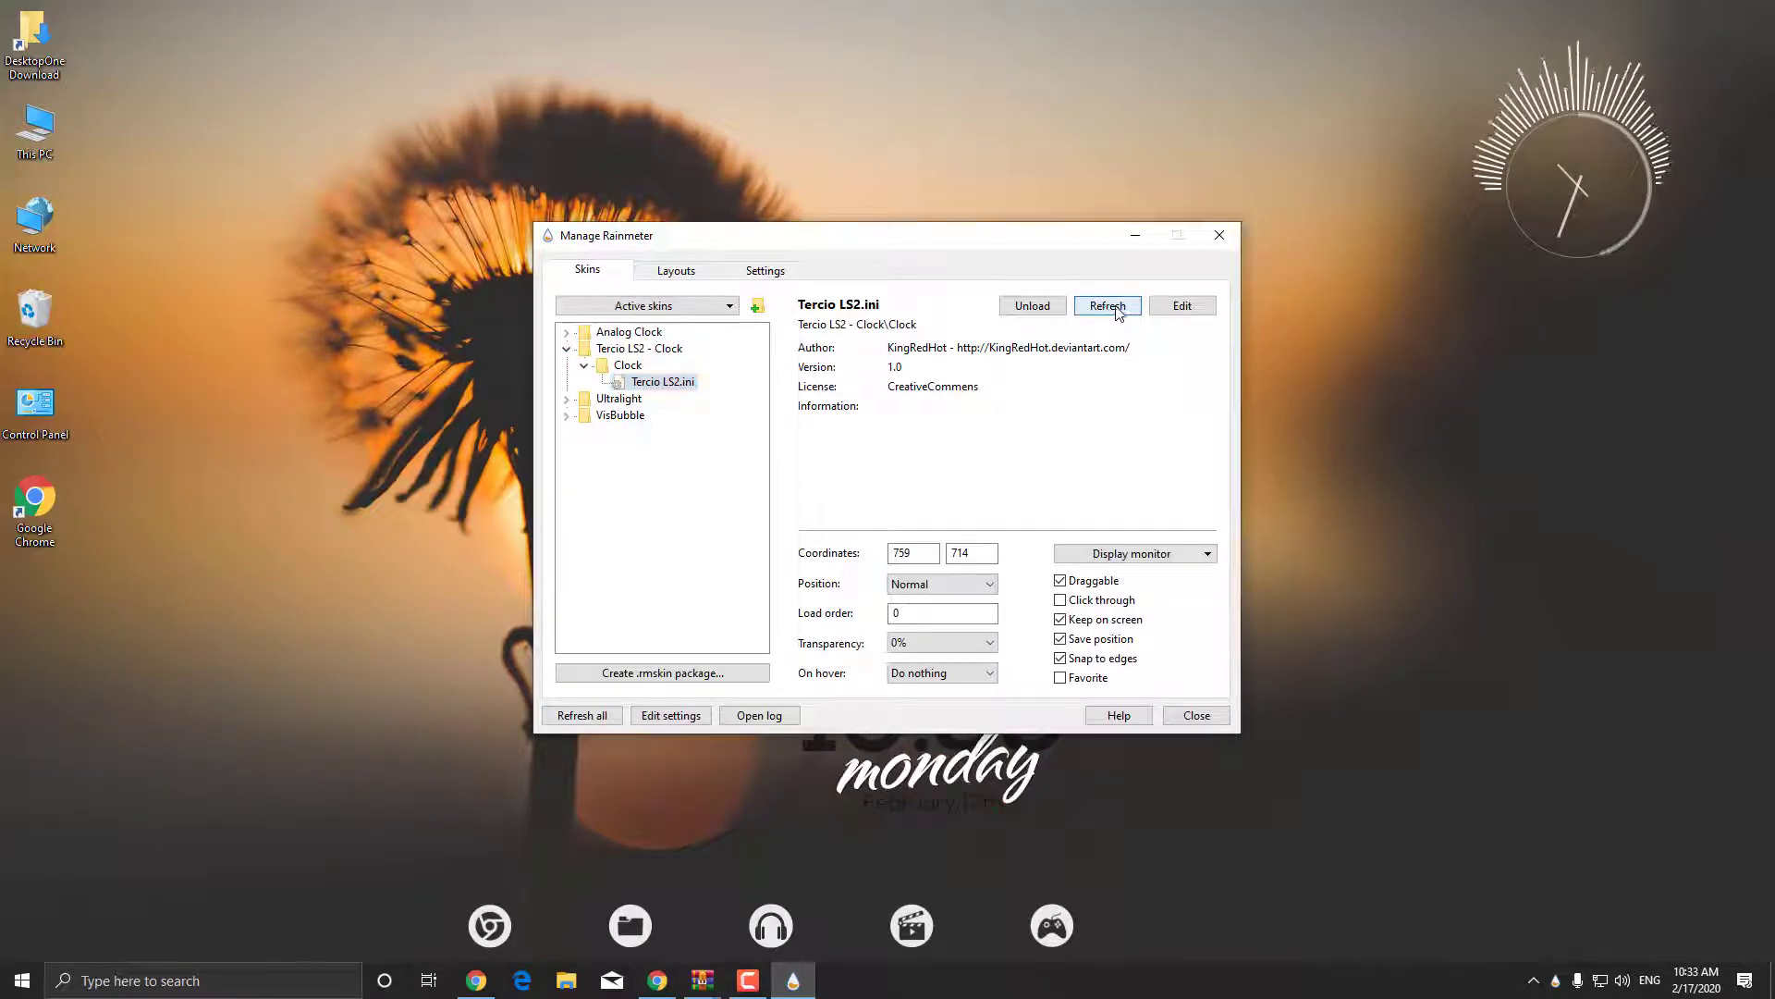
click(1220, 236)
right_click(871, 133)
click(943, 190)
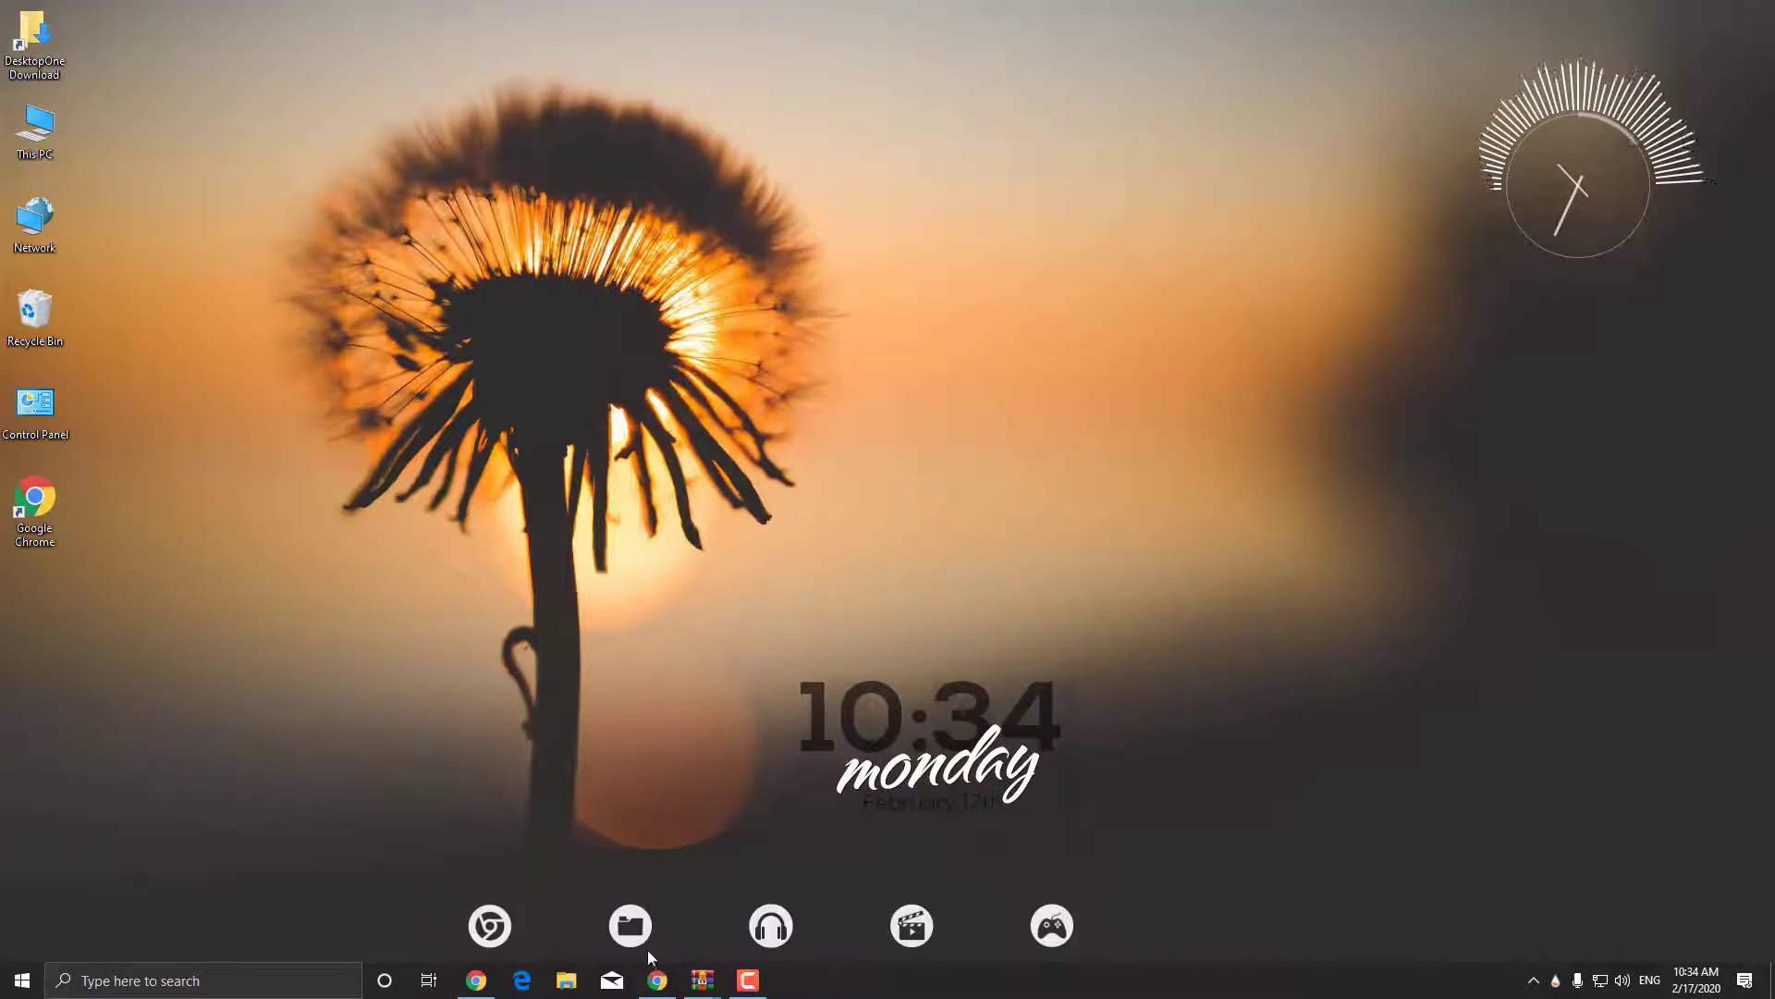
Download TranslucentTaskbar 1.2 from its DeviantArt page in Chrome, minimize the browser and install the skin package.
click(657, 980)
click(1200, 19)
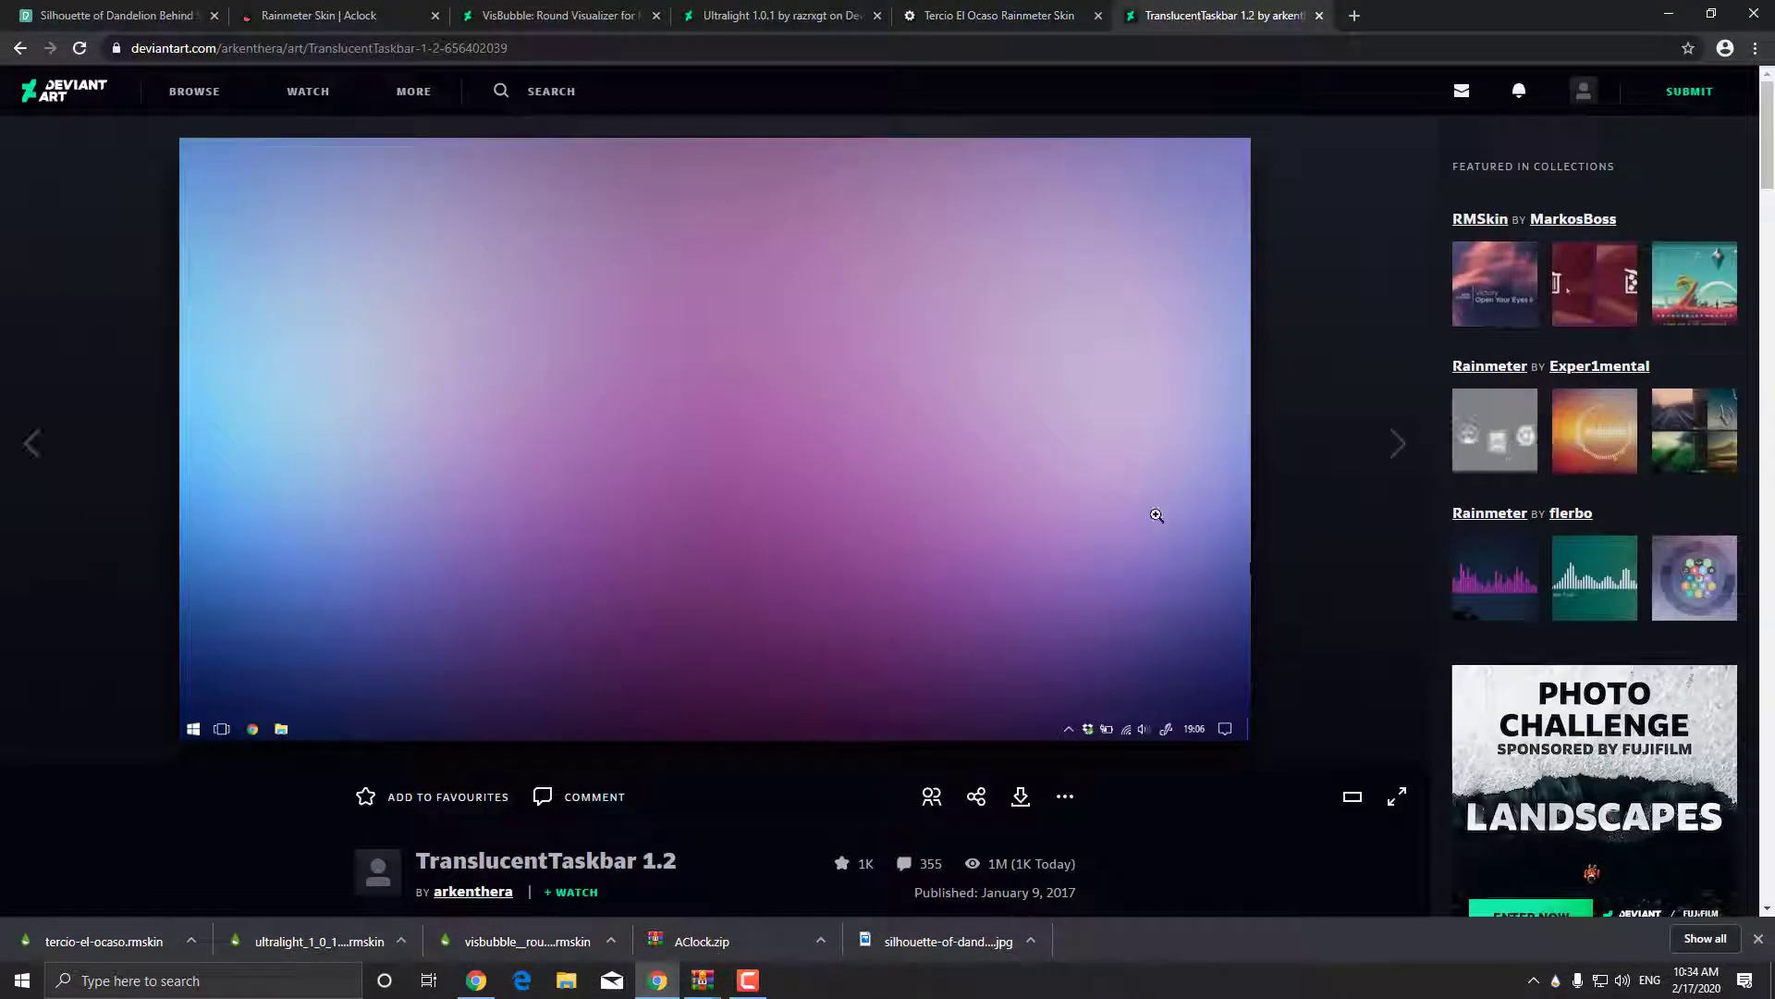
click(1020, 797)
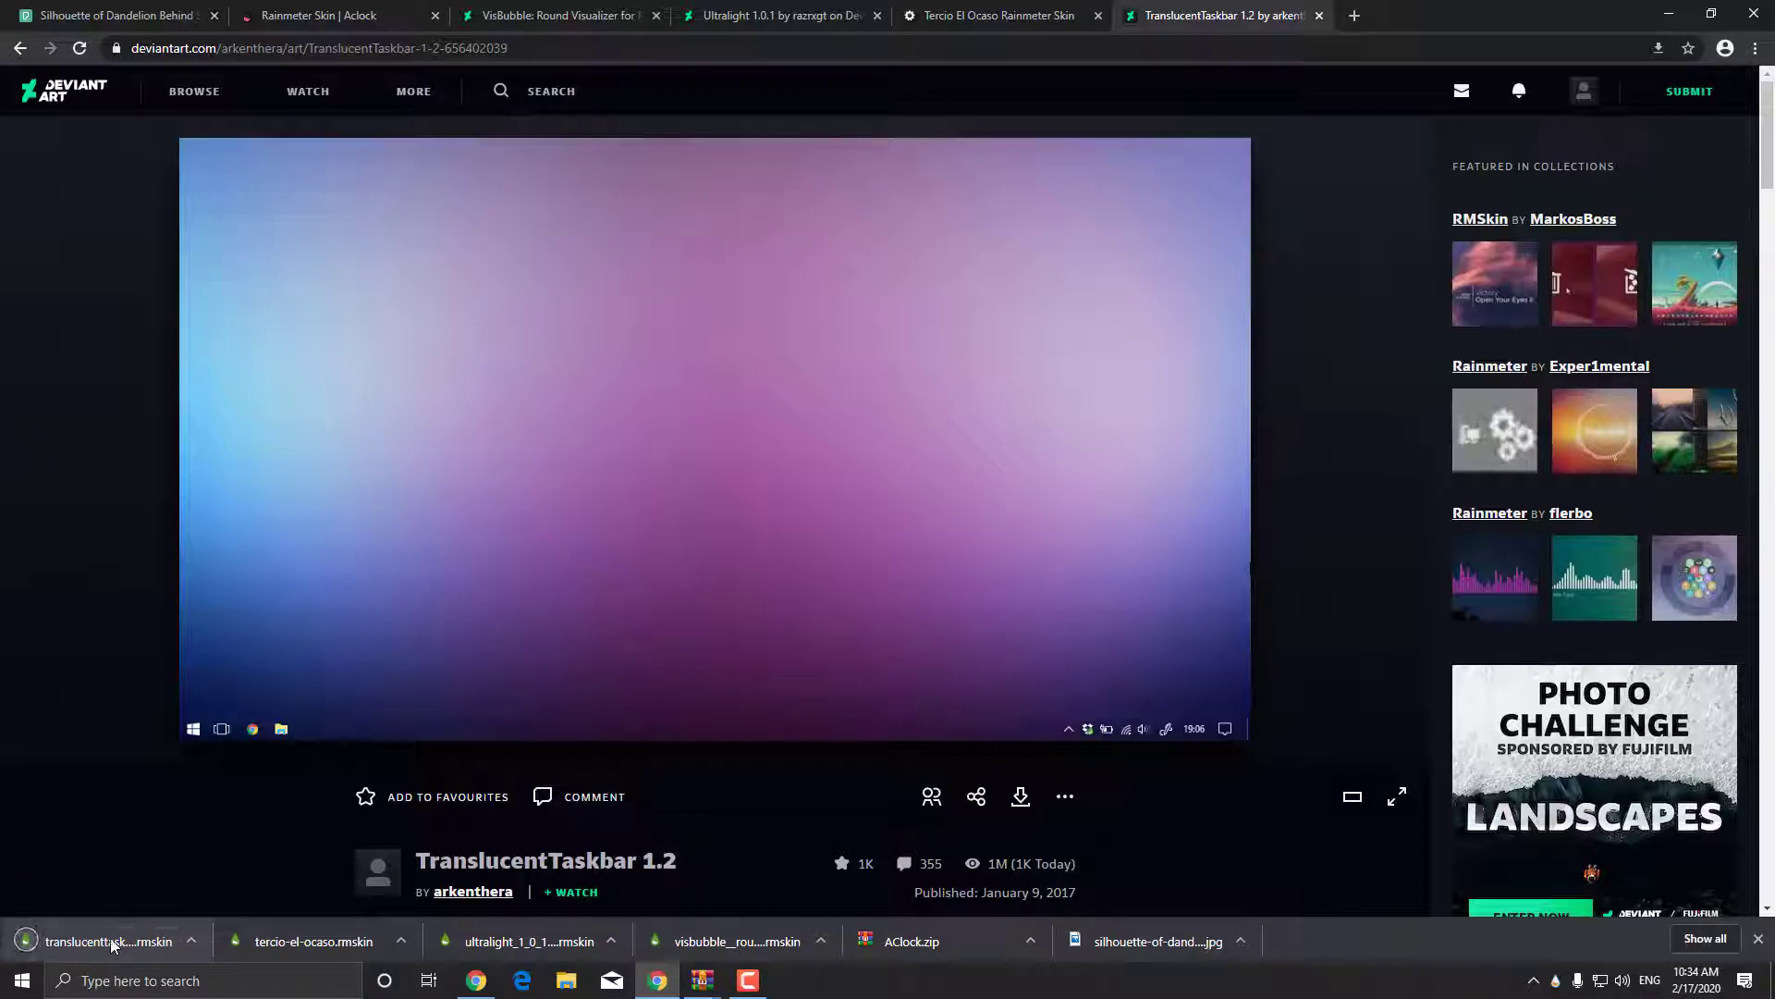
click(134, 952)
click(1669, 14)
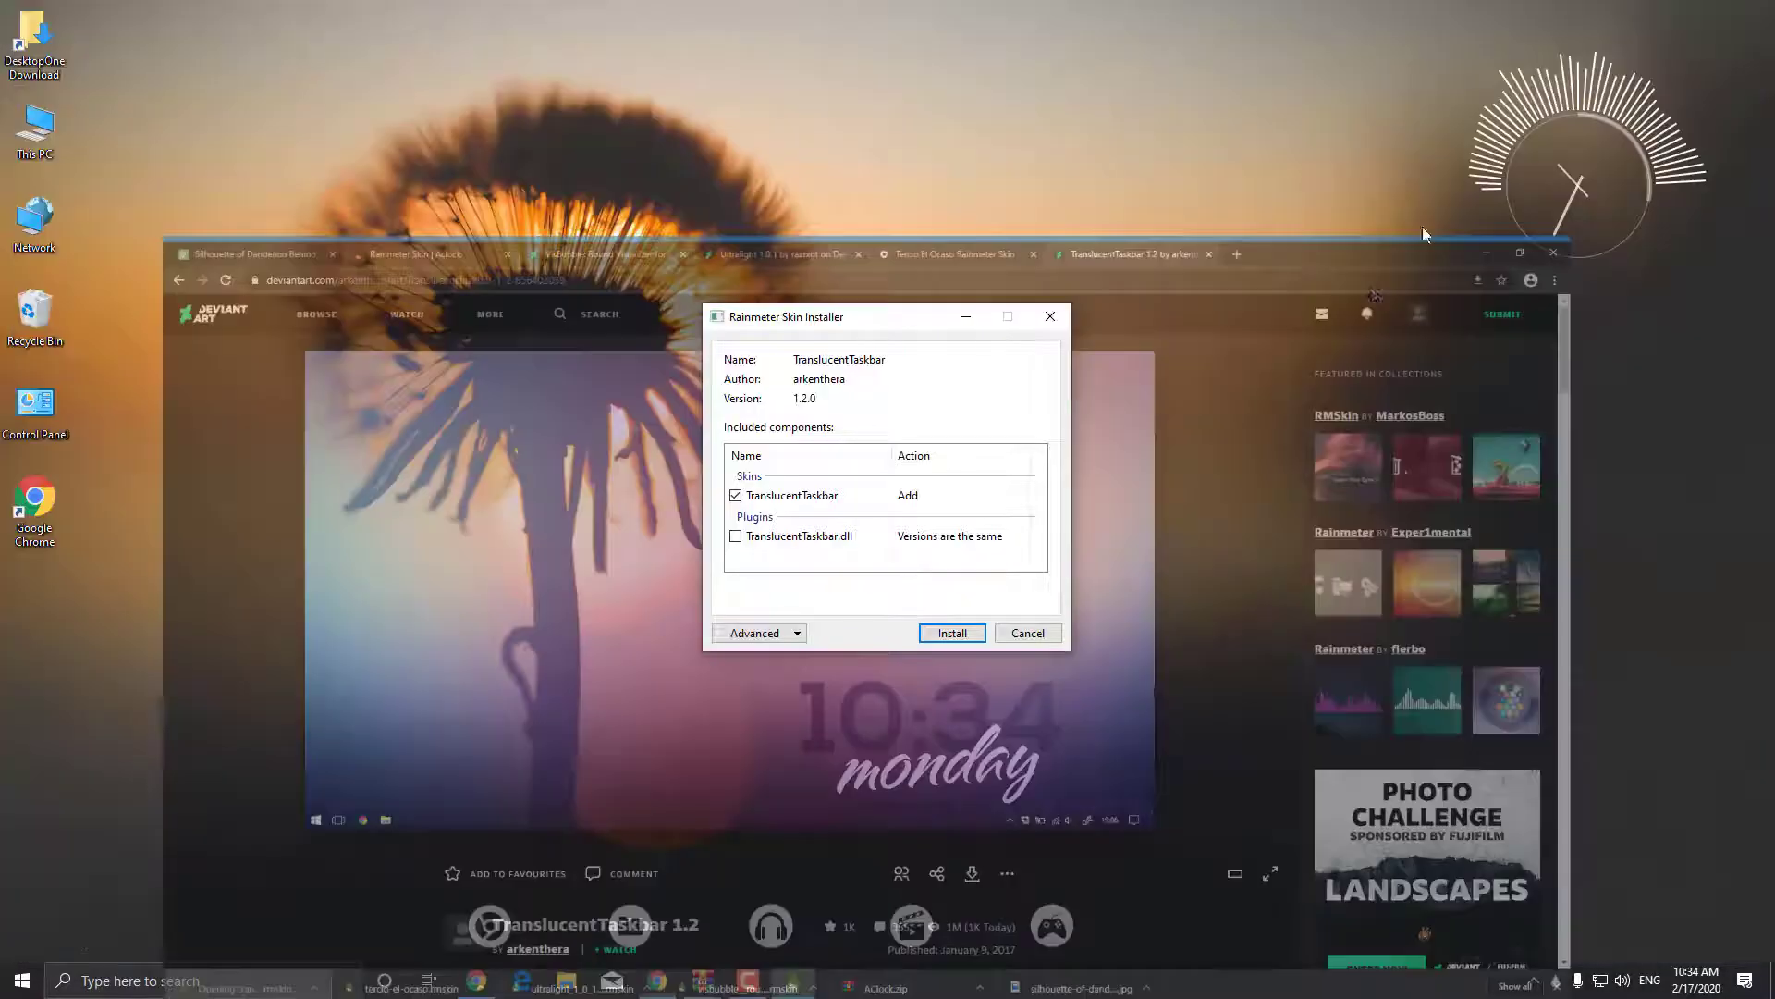
click(964, 634)
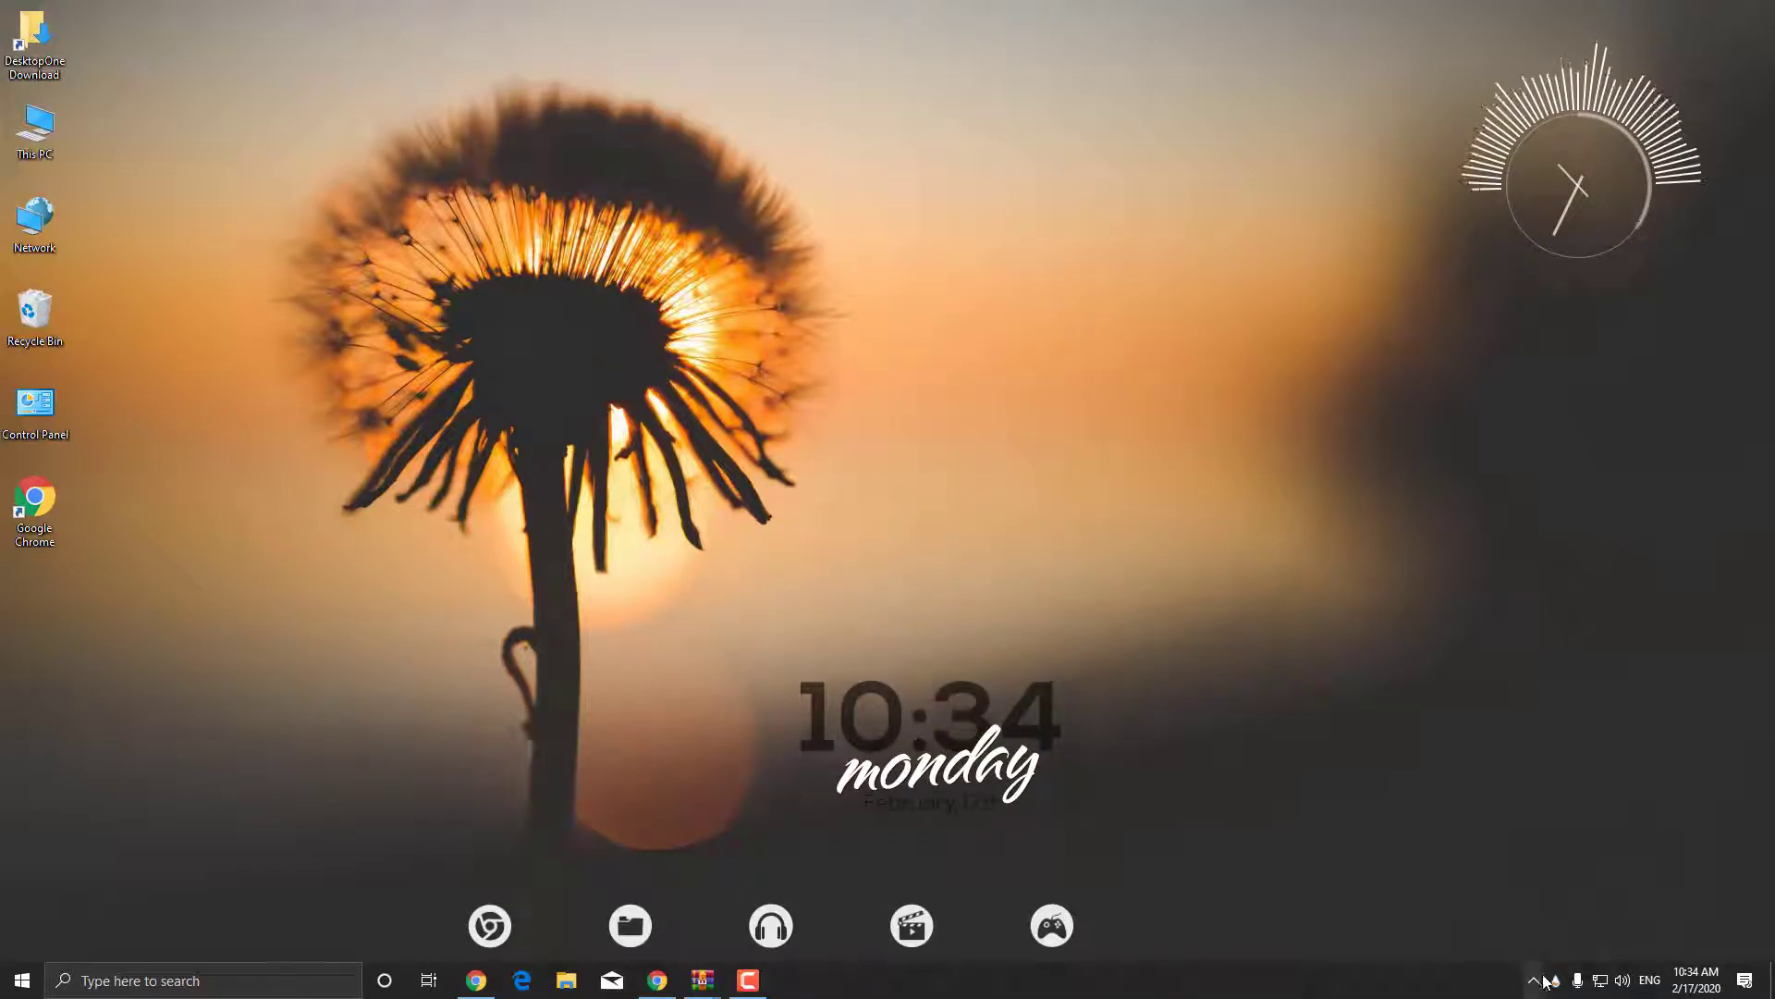
Load TranslucentTaskbar's Sample.ini skin from the Rainmeter manager, and minimize the manager window.
click(1553, 980)
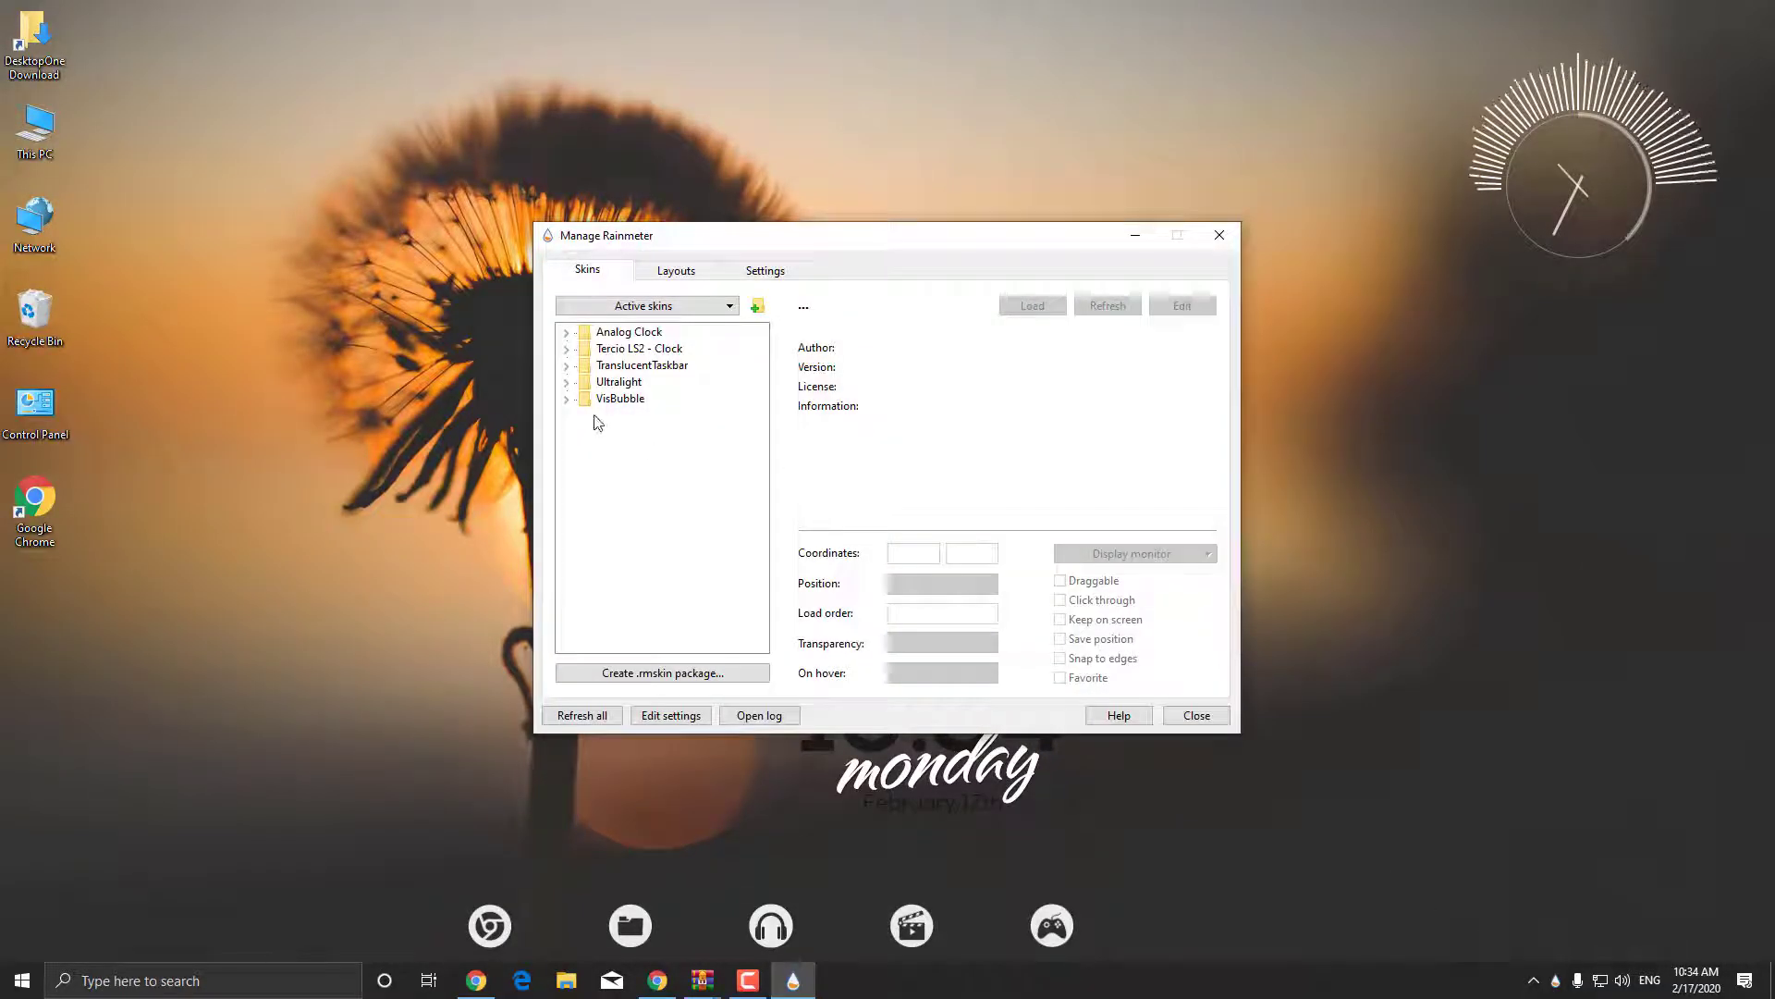
click(567, 366)
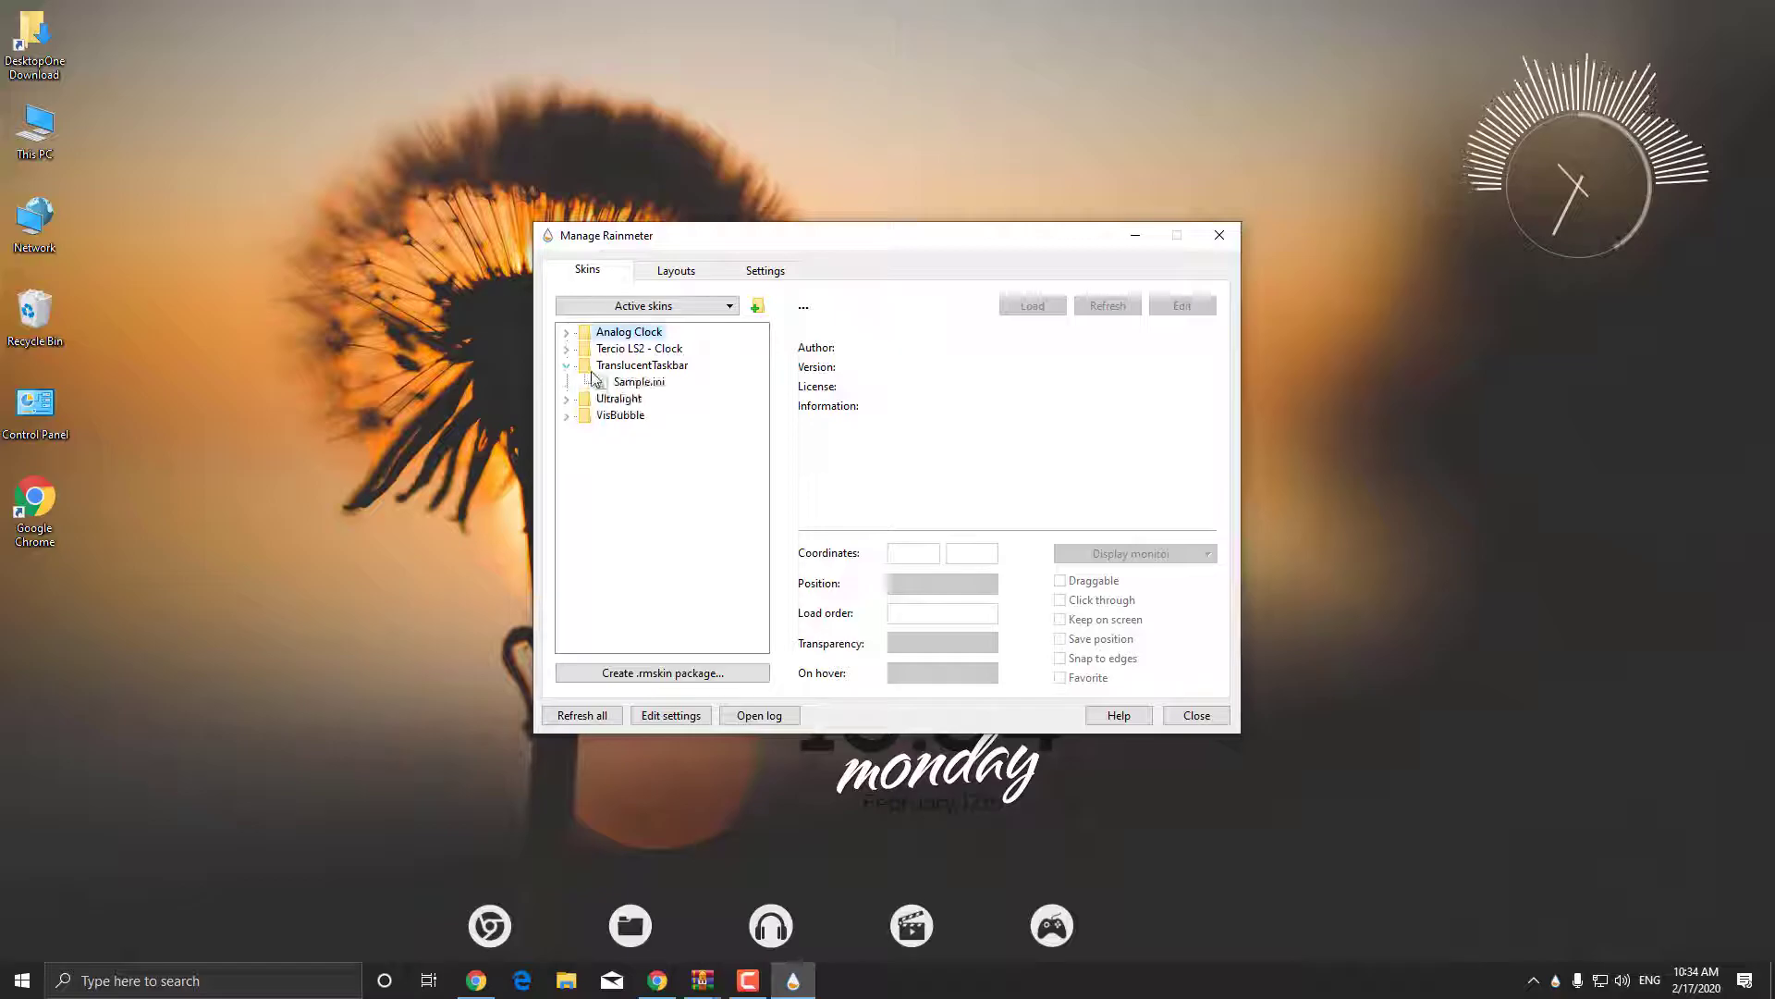
click(638, 381)
click(1033, 306)
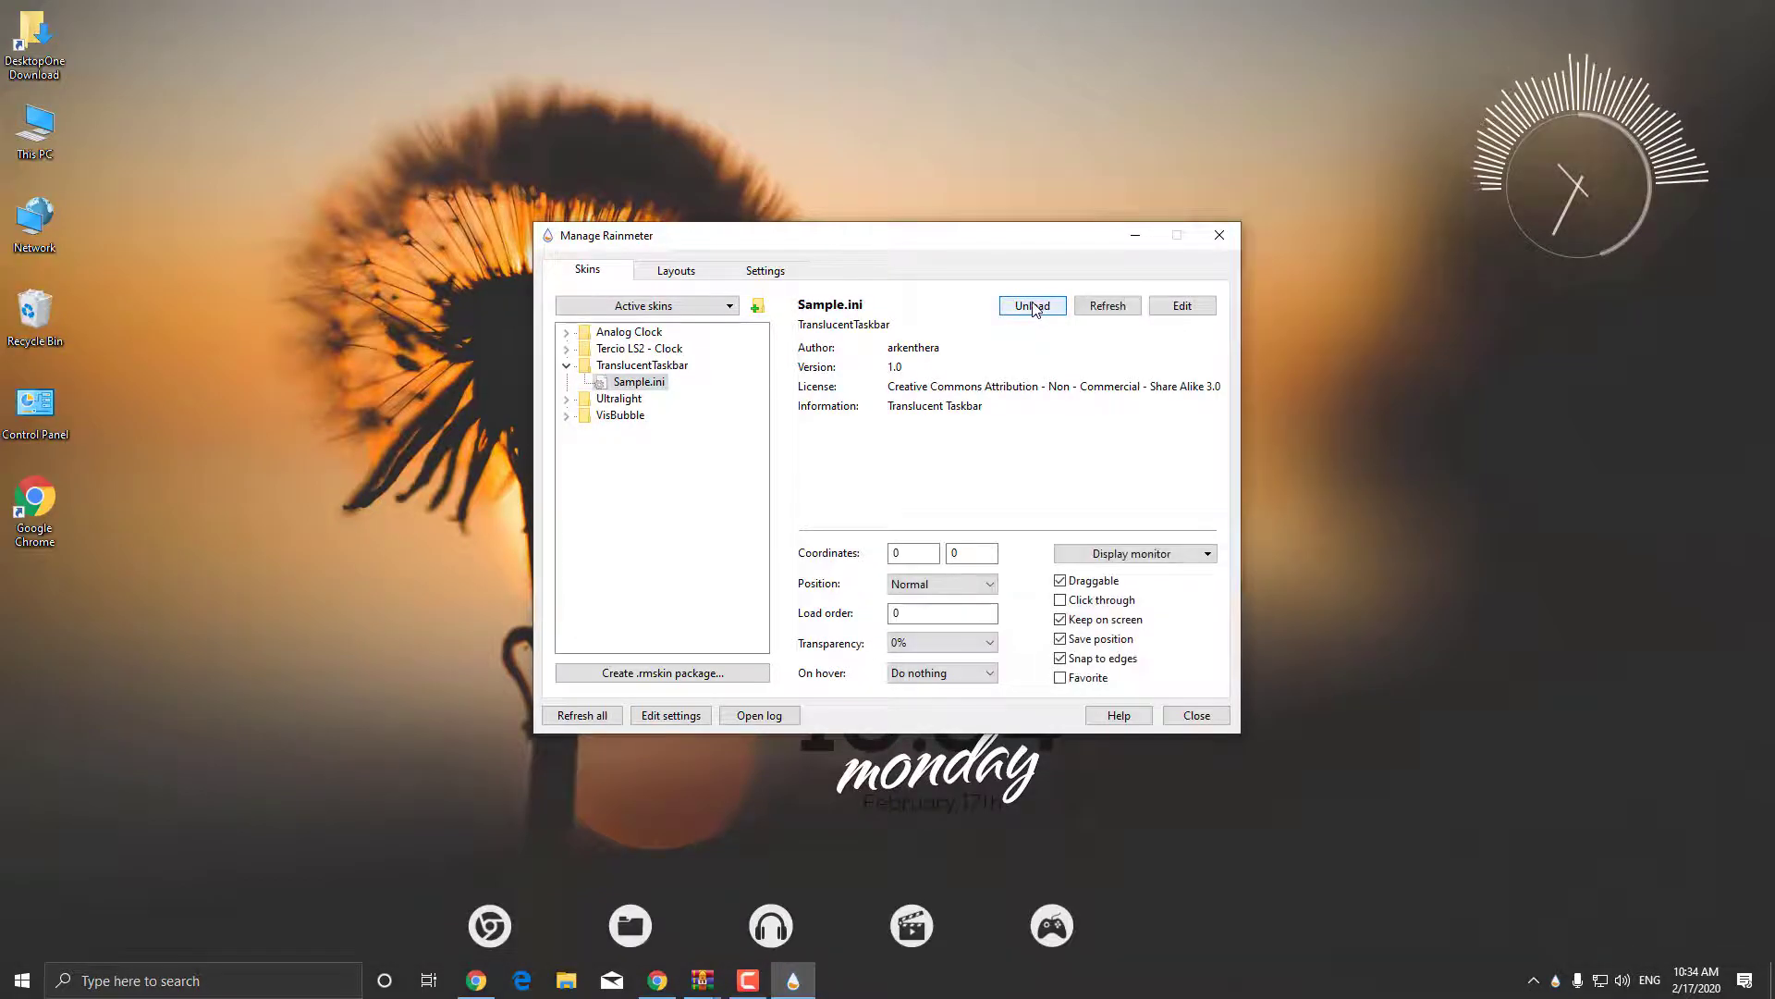
click(1135, 235)
Hide all the desktop icons through the desktop's view options.
right_click(921, 156)
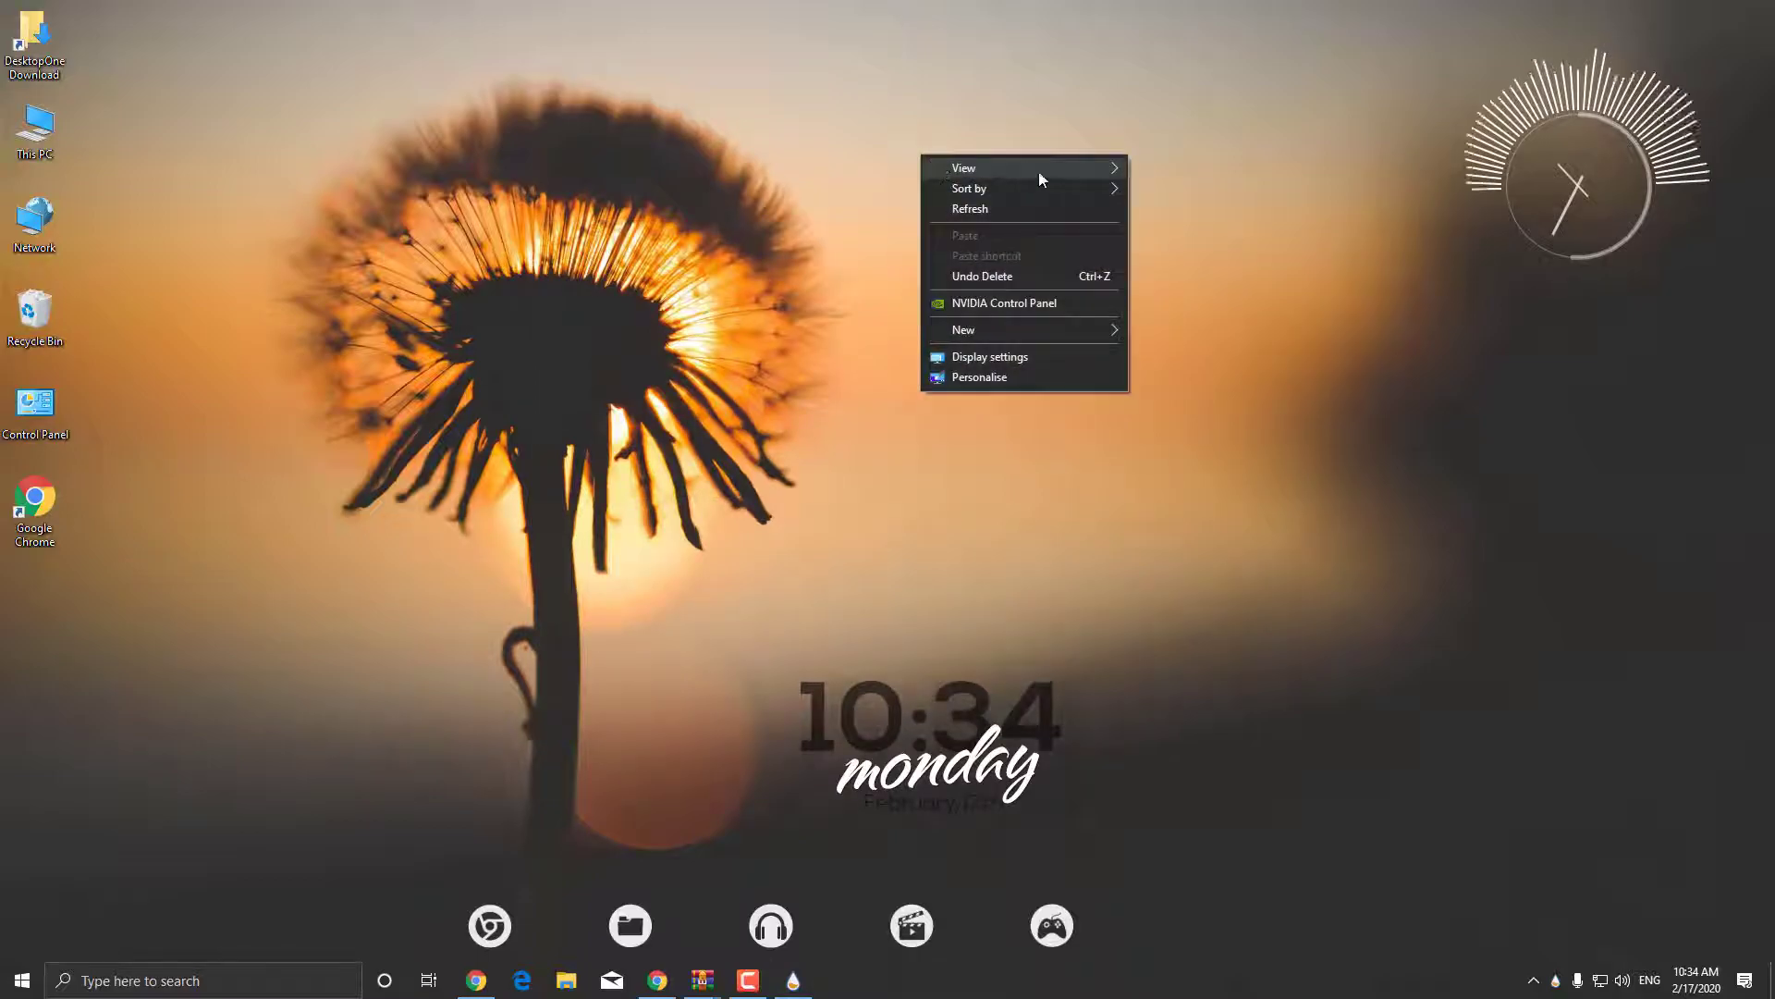
mouse_move(1029, 172)
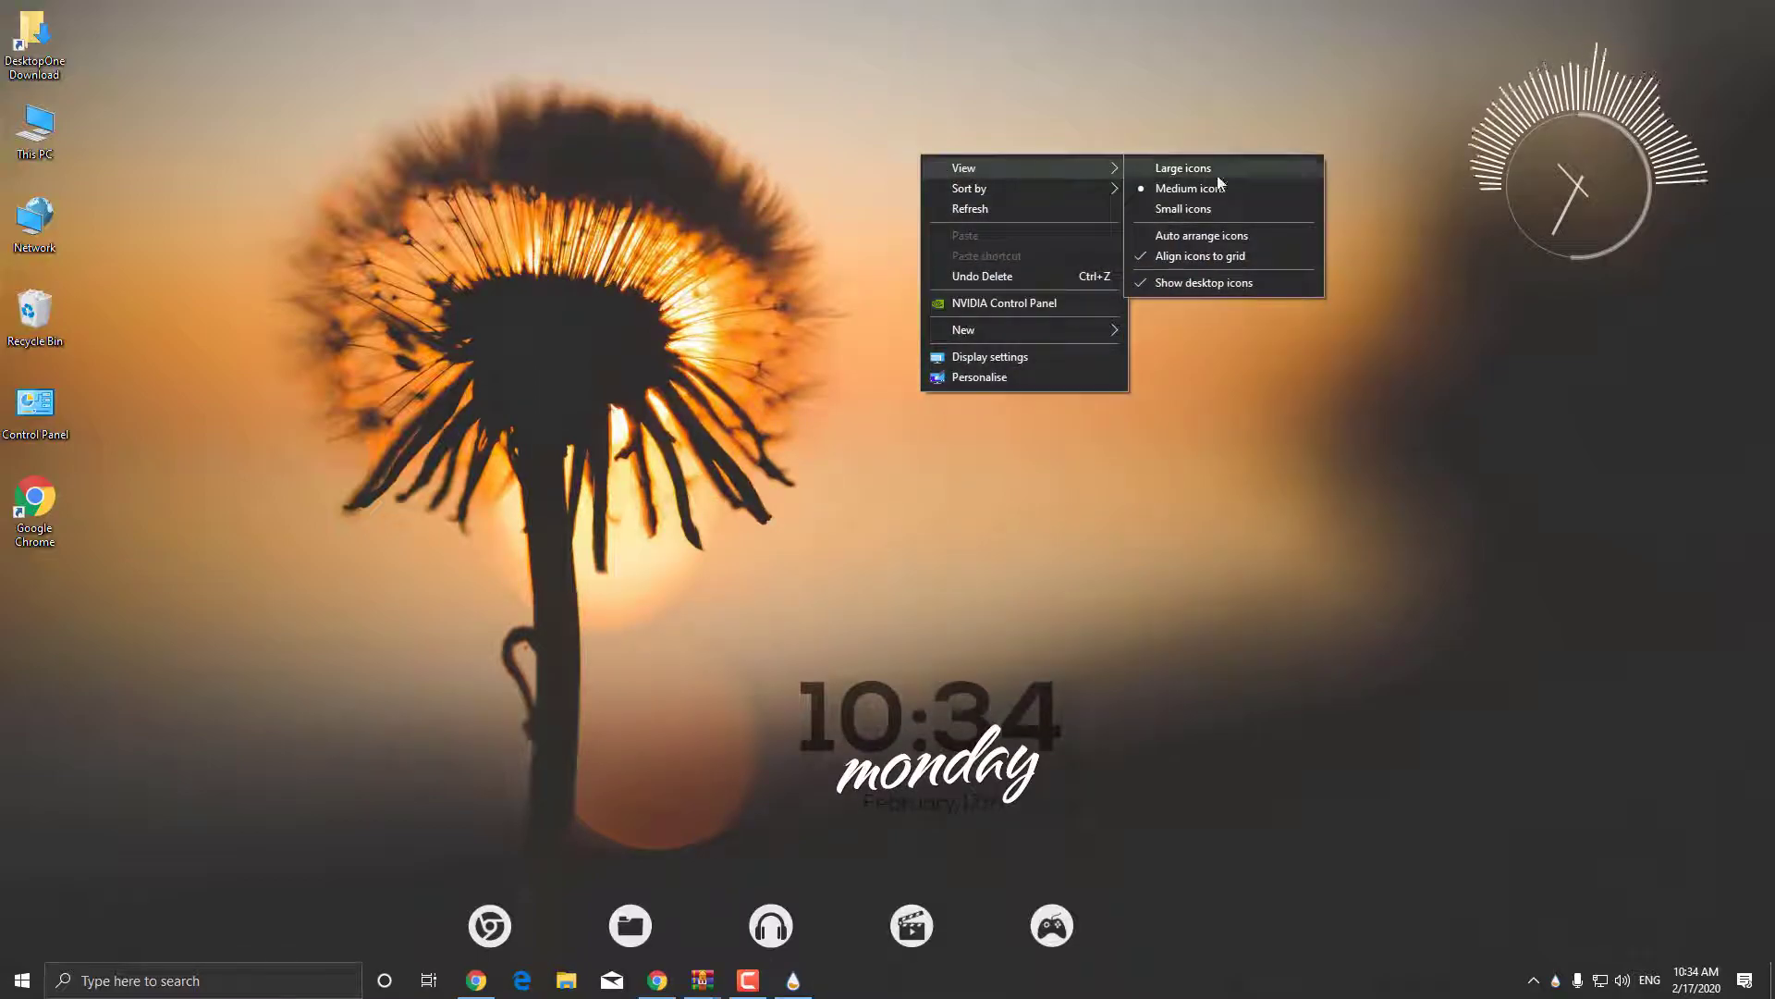
click(1187, 279)
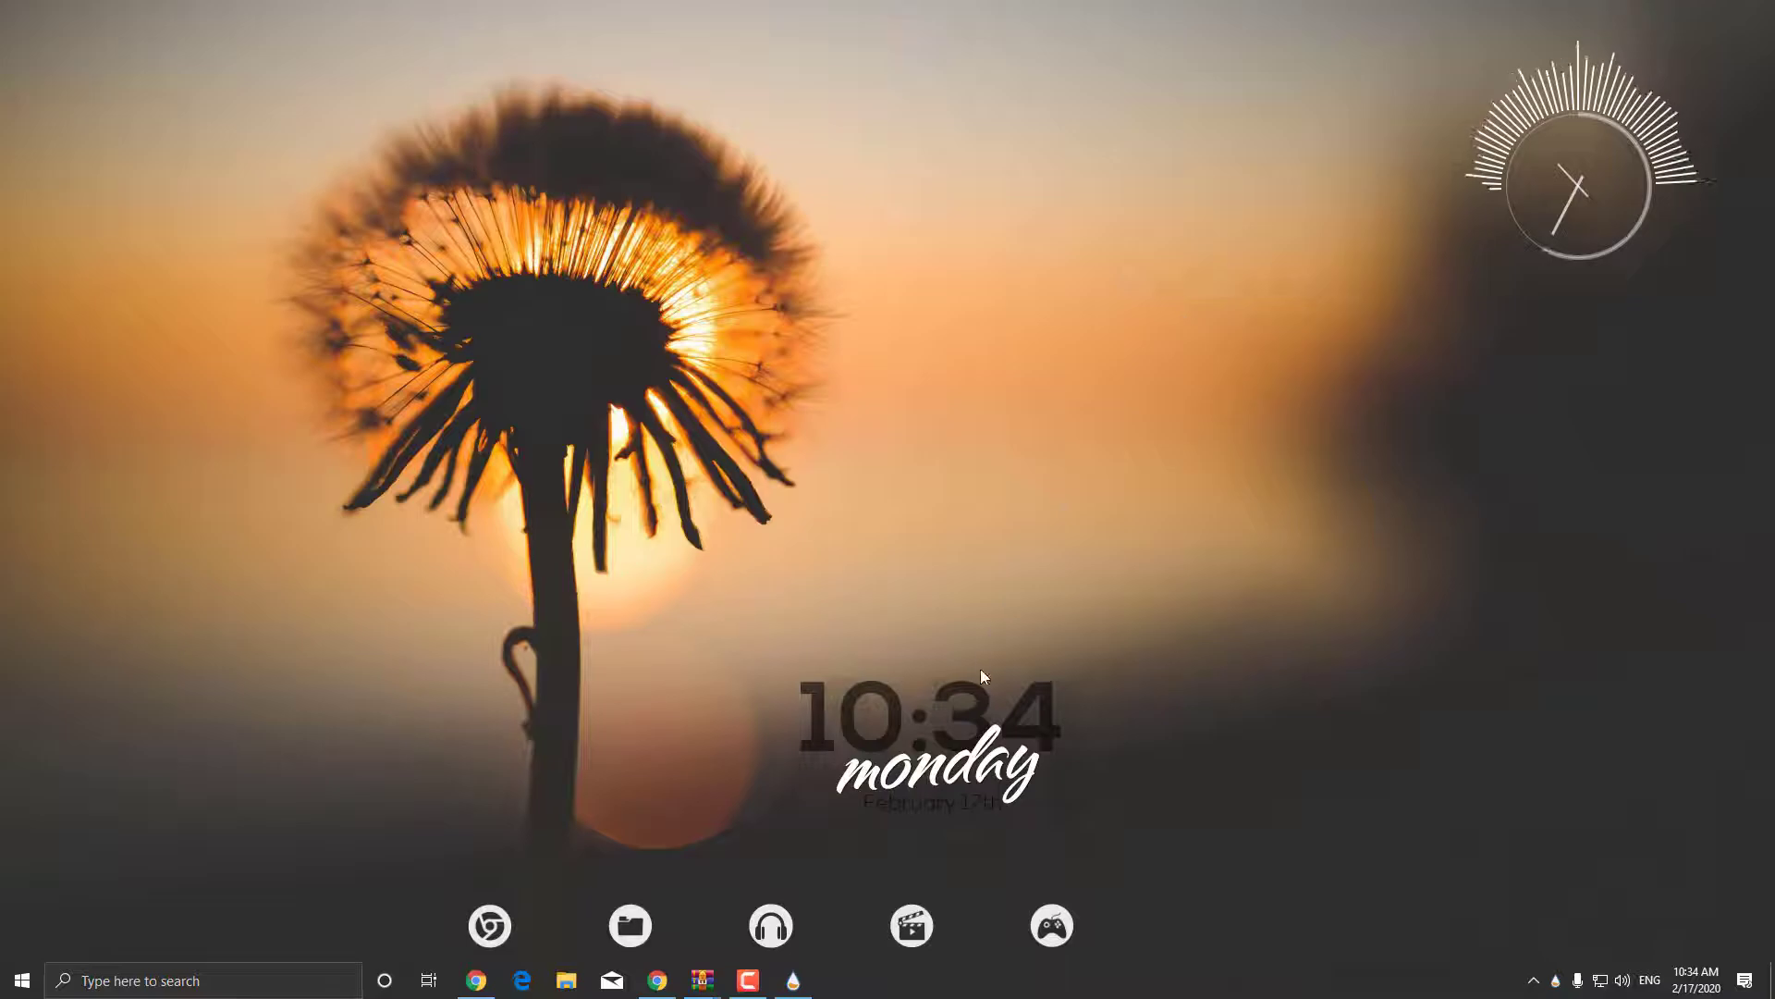
Set the Tercio LS2 clock skin's transparency to 40% and refresh the desktop.
right_click(985, 746)
mouse_move(1050, 607)
mouse_move(1244, 628)
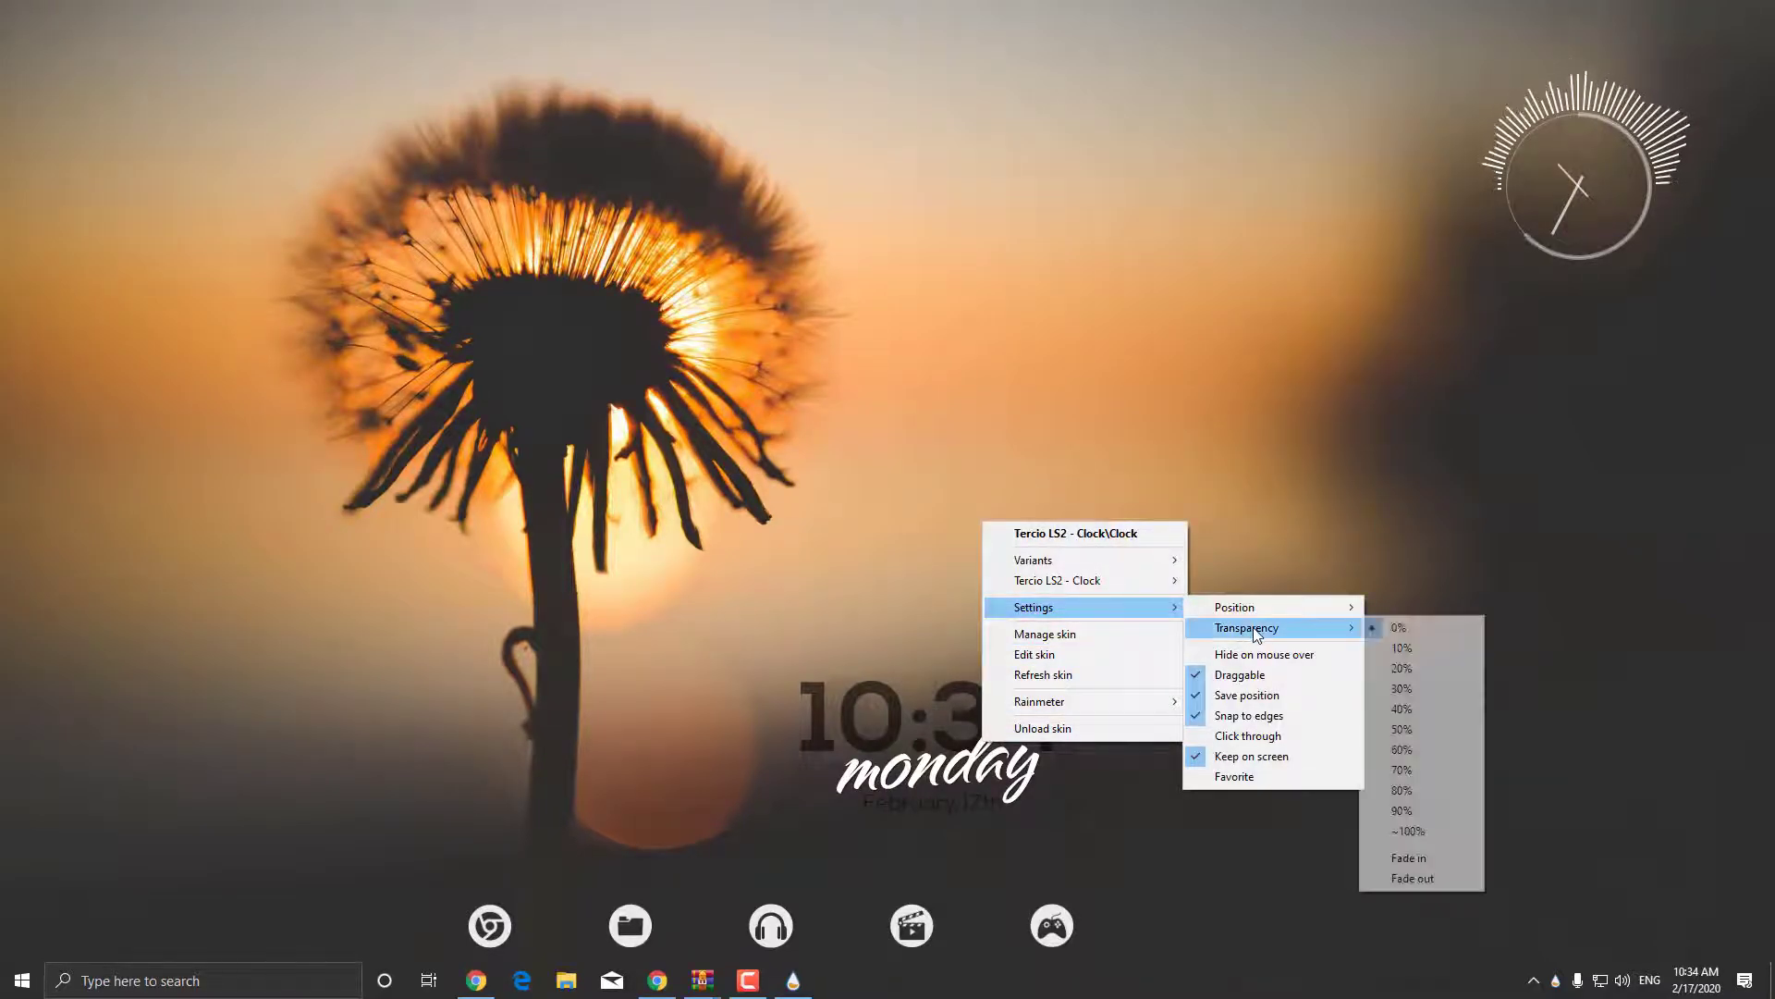
click(1429, 709)
right_click(1313, 600)
click(1378, 646)
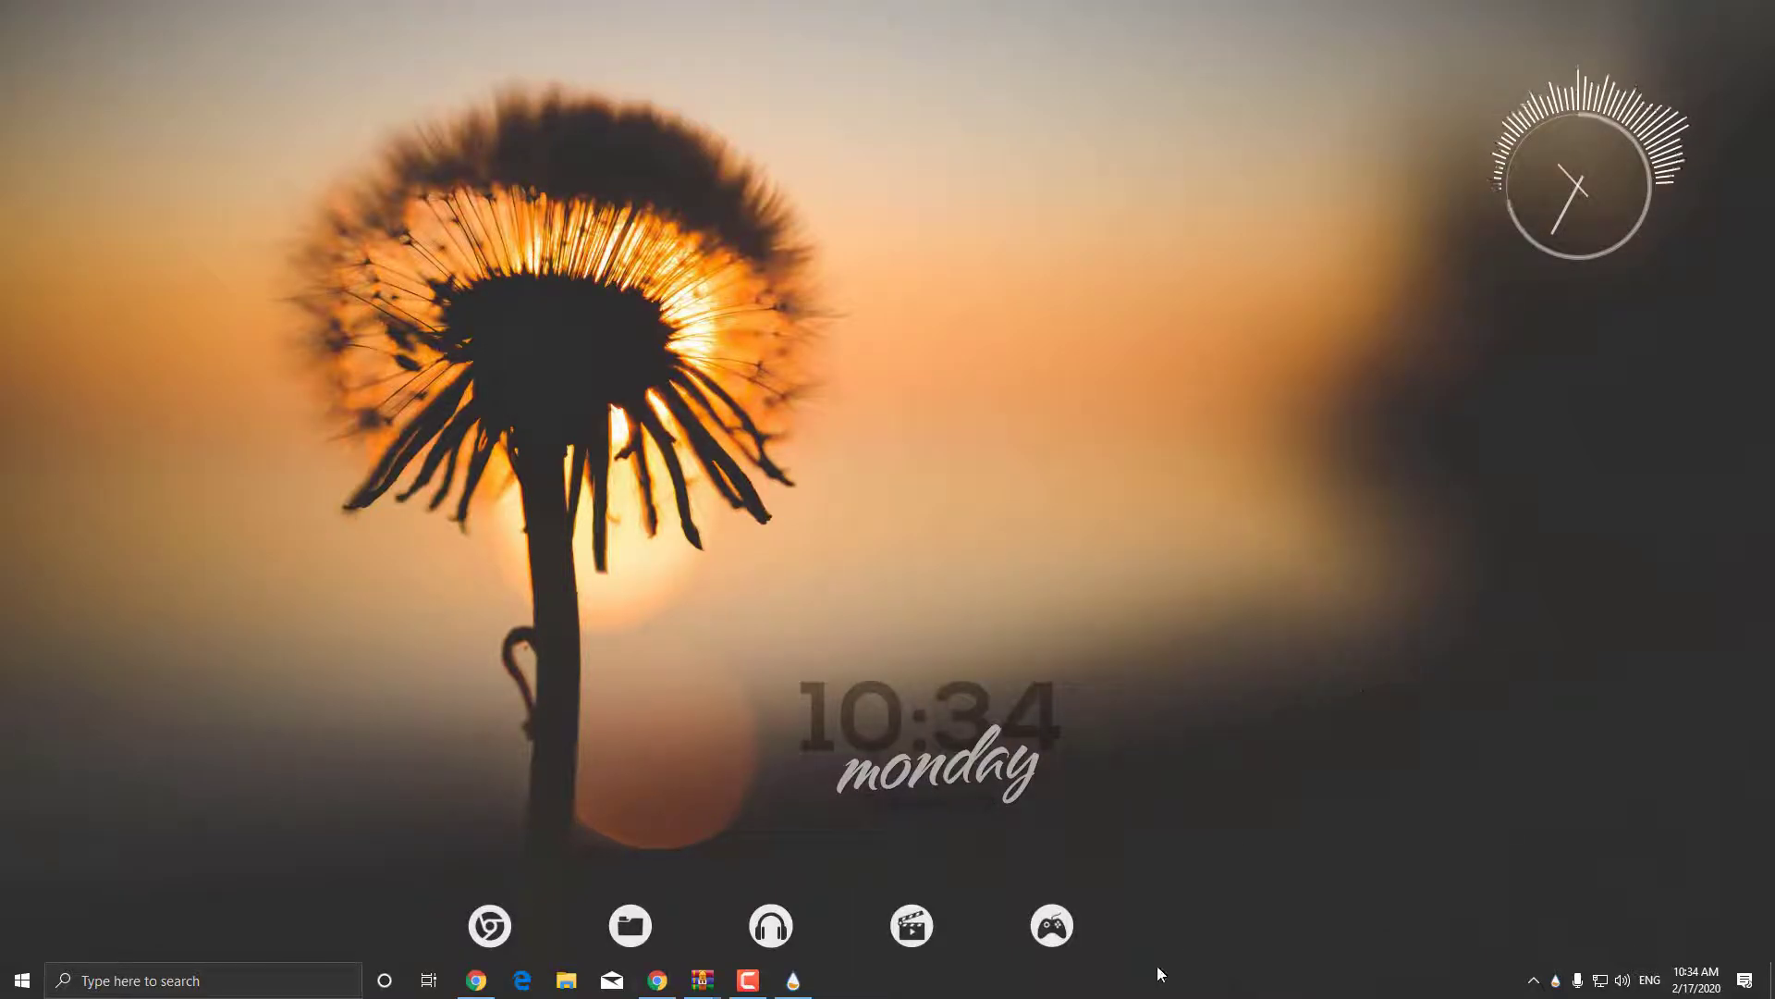
Turn on automatic hiding of the taskbar in desktop mode in the Windows taskbar settings, and close Settings.
right_click(1152, 992)
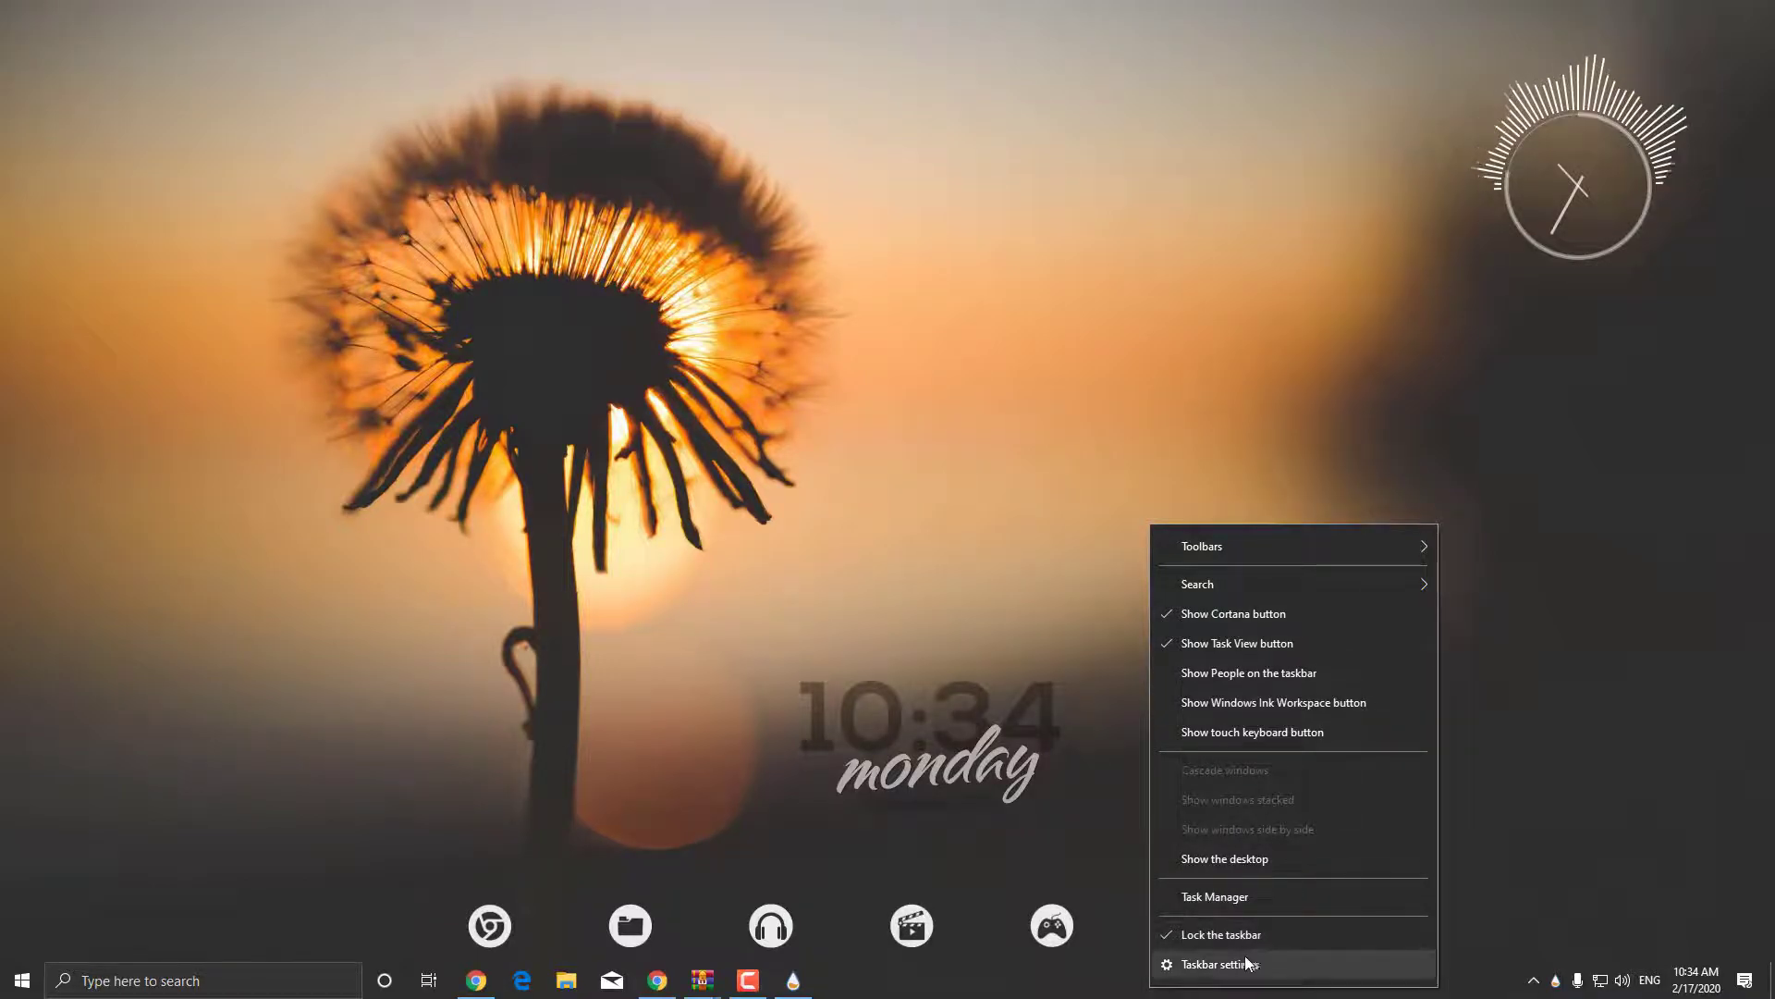
click(1220, 964)
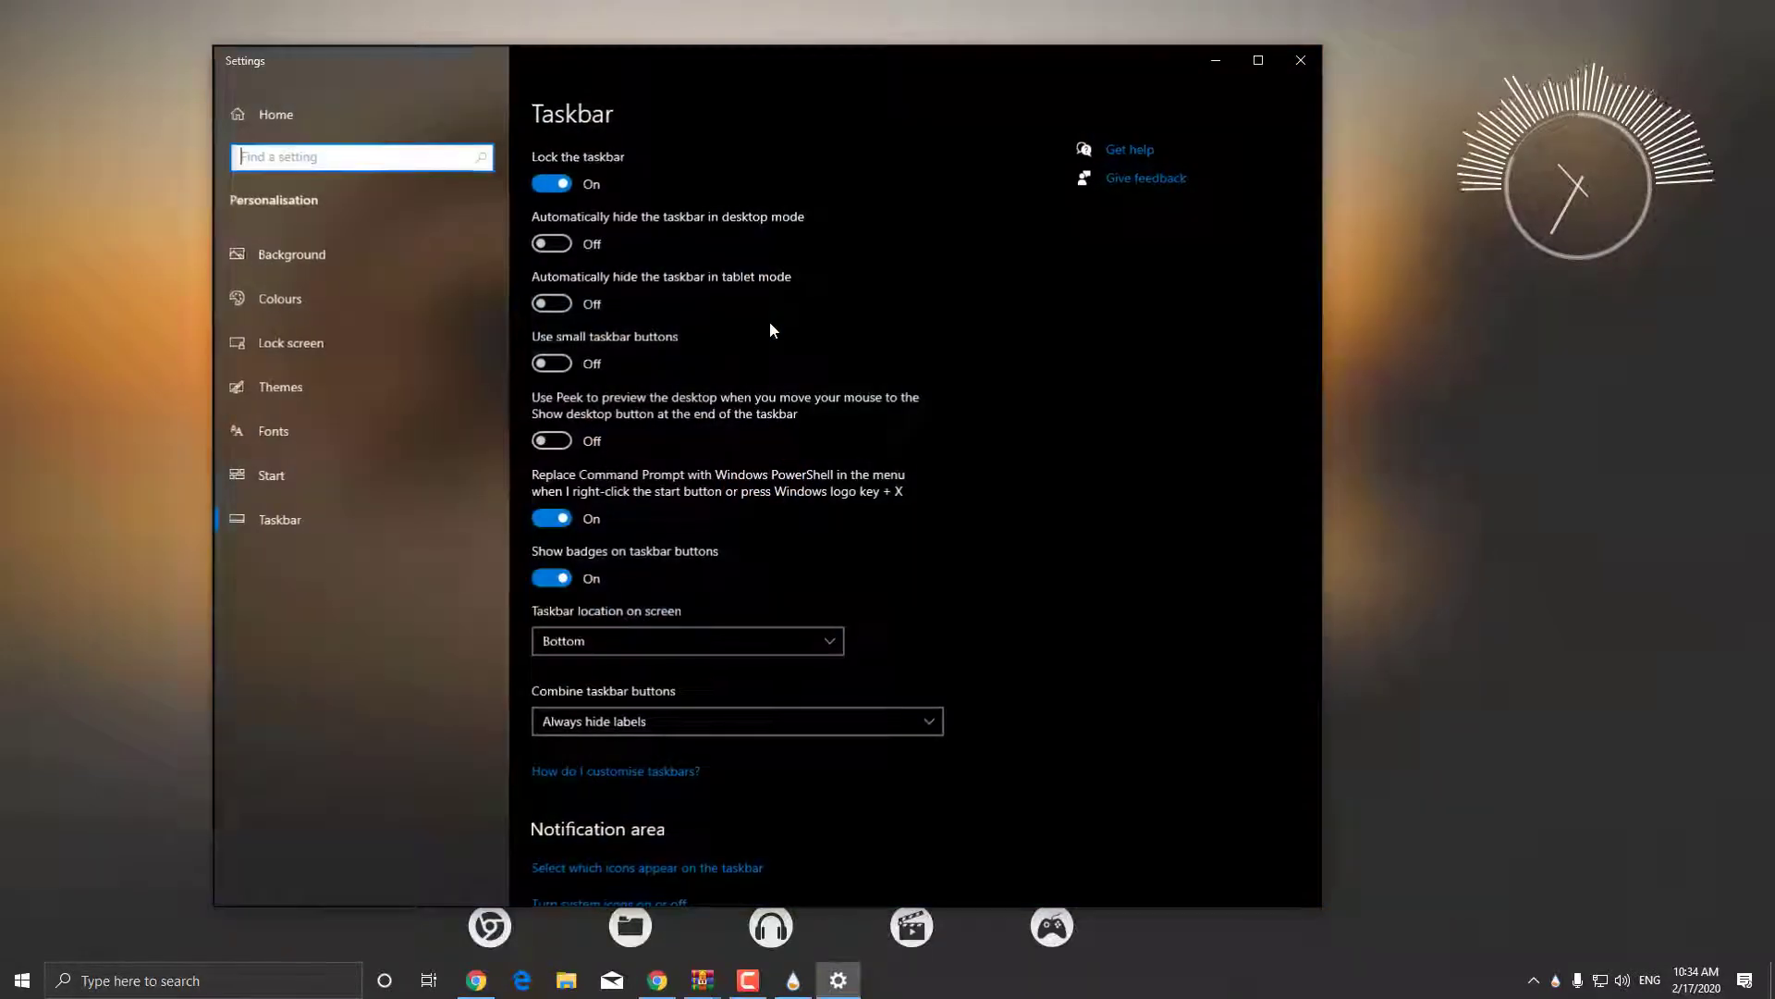
click(551, 243)
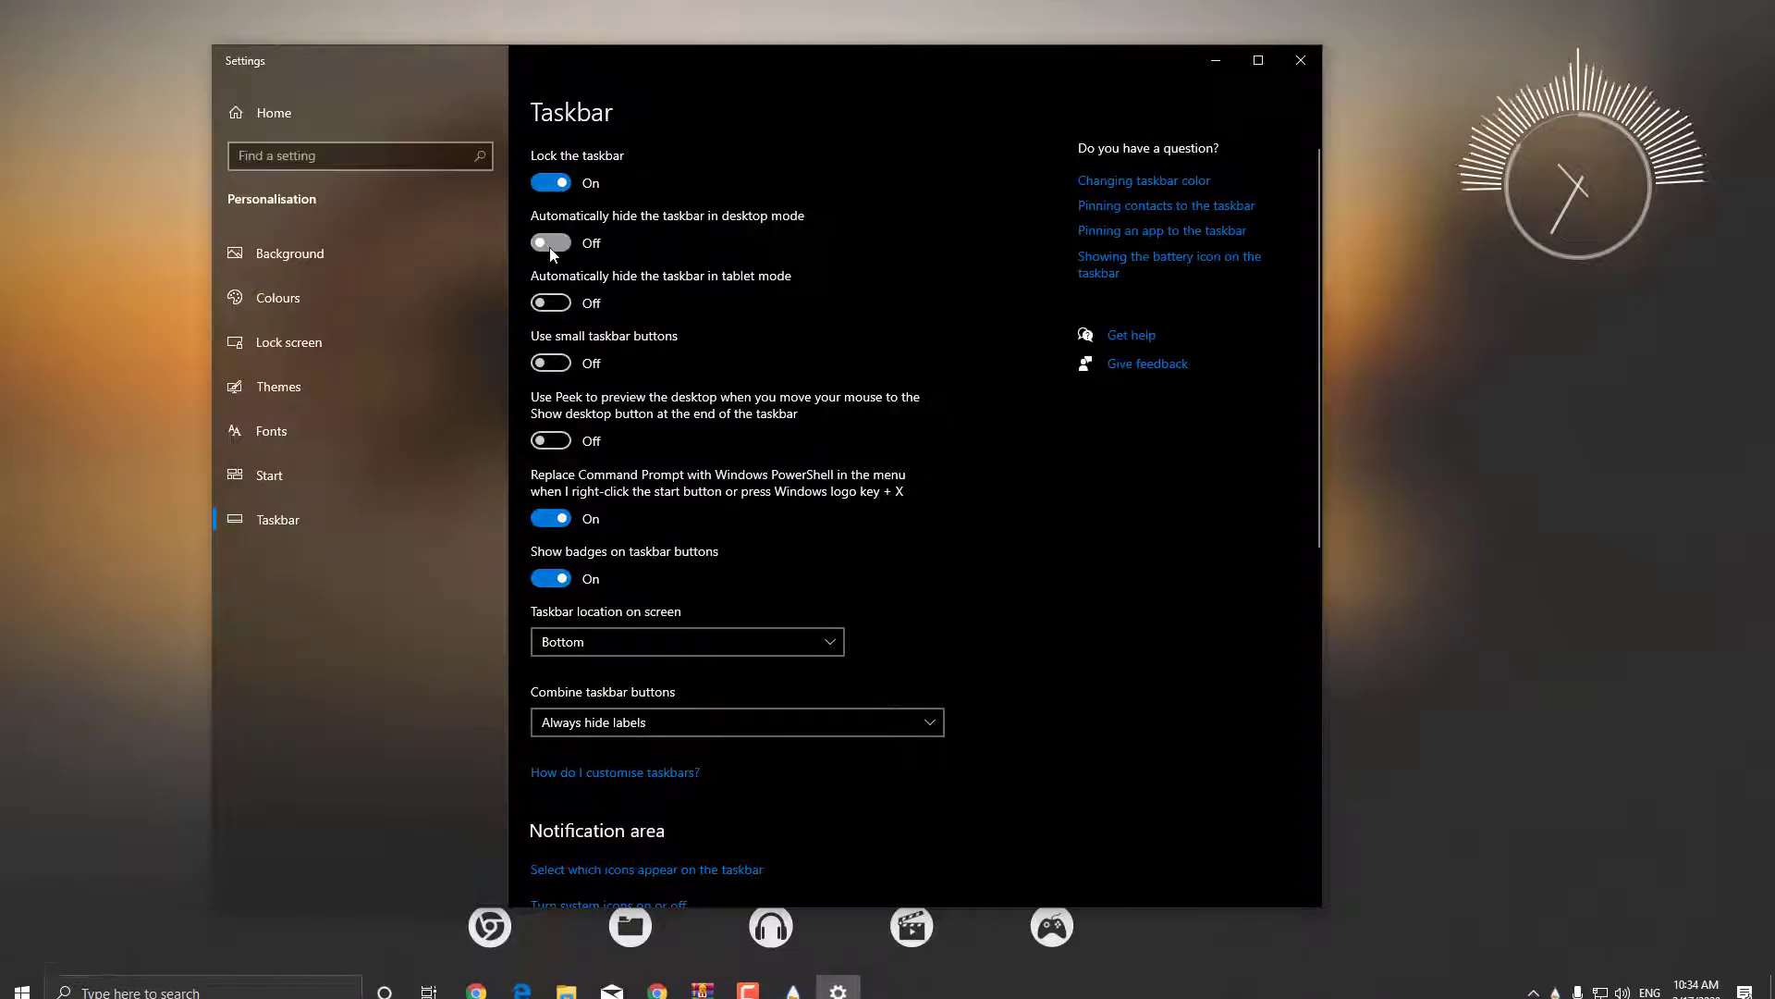
click(1298, 60)
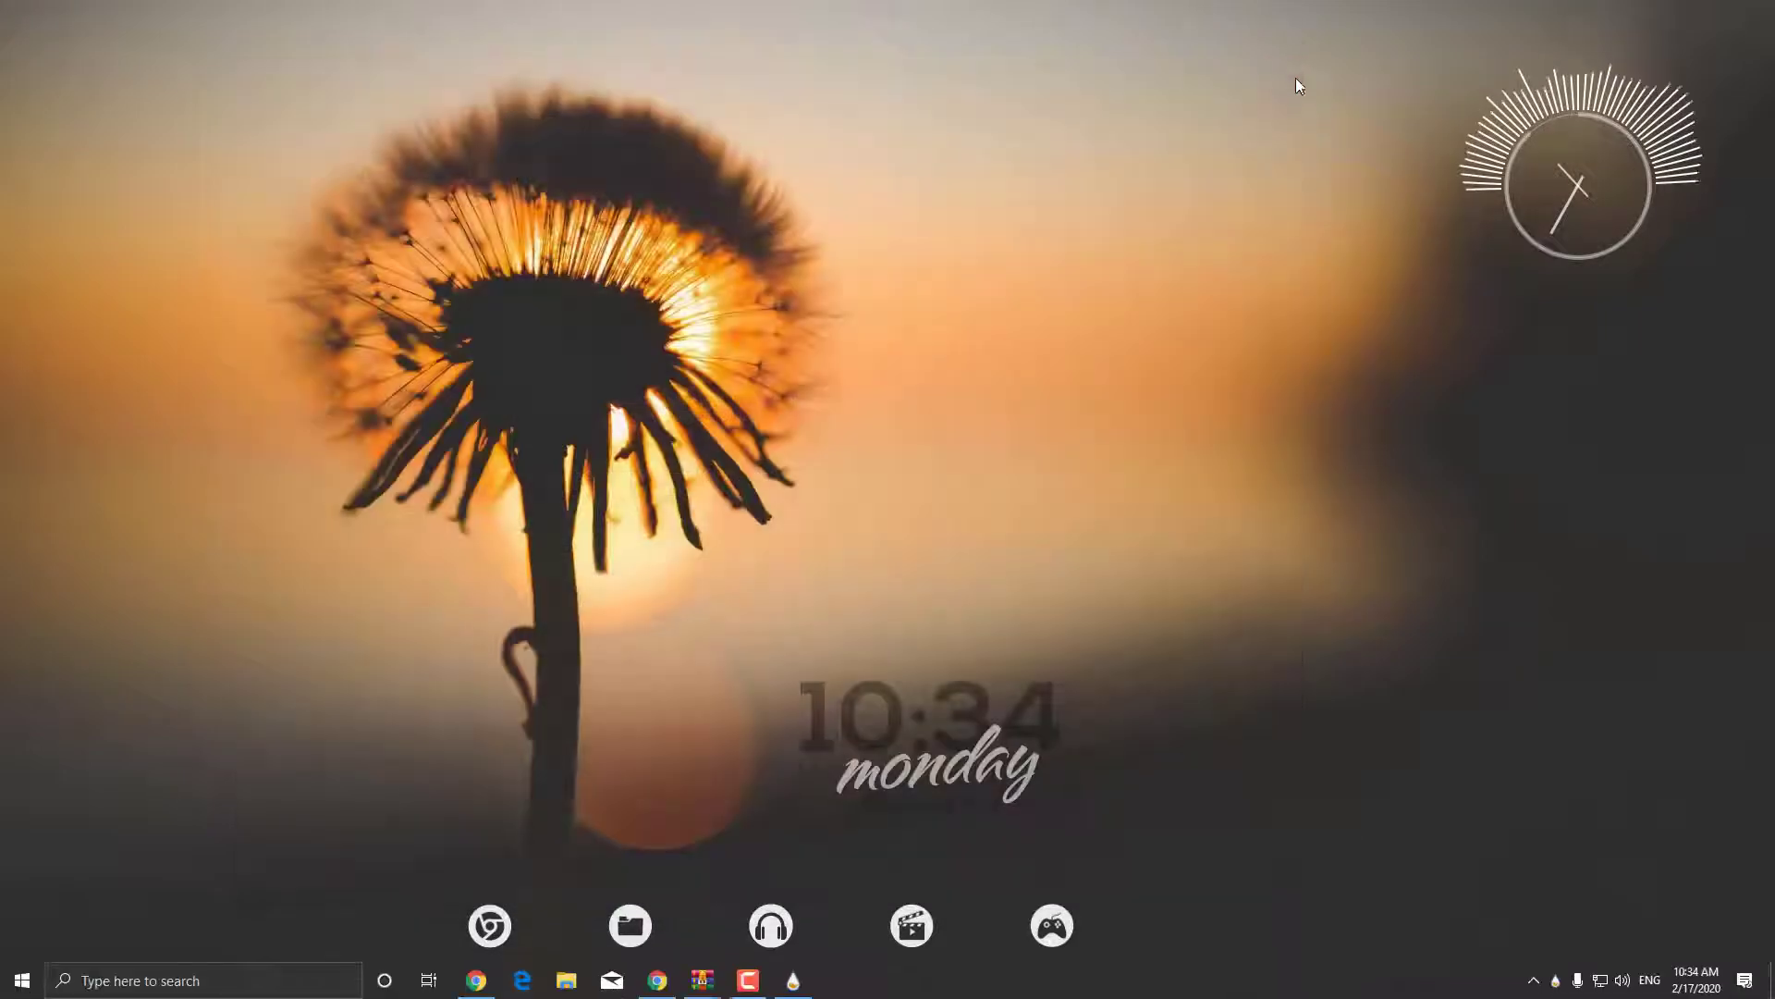